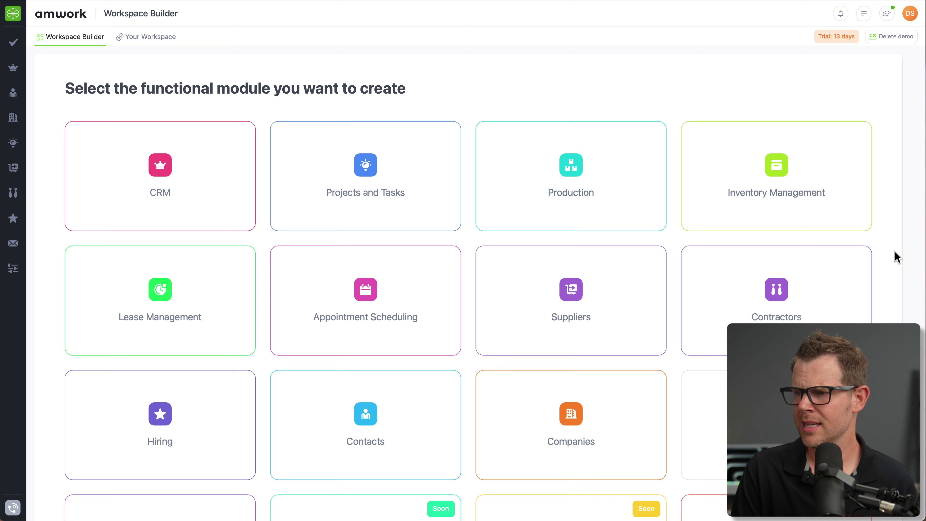
# - Browse the module cards, then open Tasks & Activities on its Time board
pyautogui.scroll(-2, 891, 266)
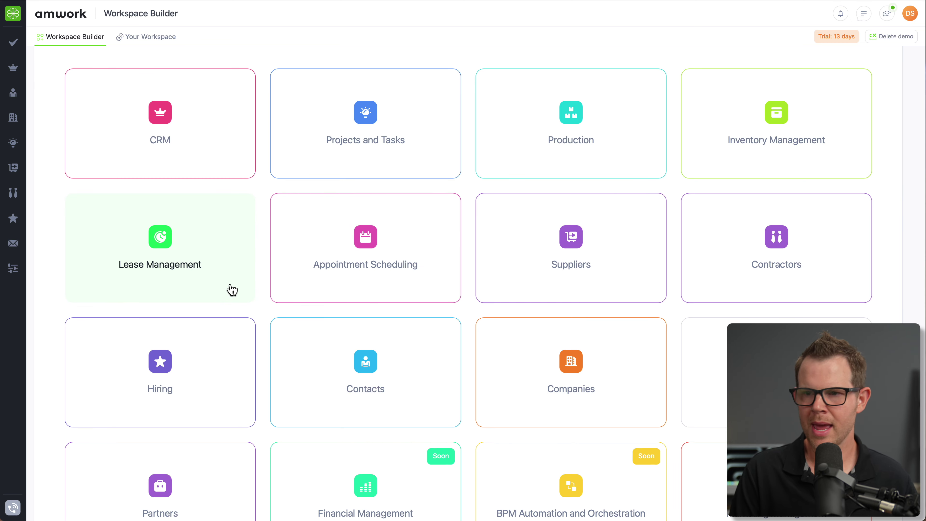
pyautogui.scroll(-3, 197, 292)
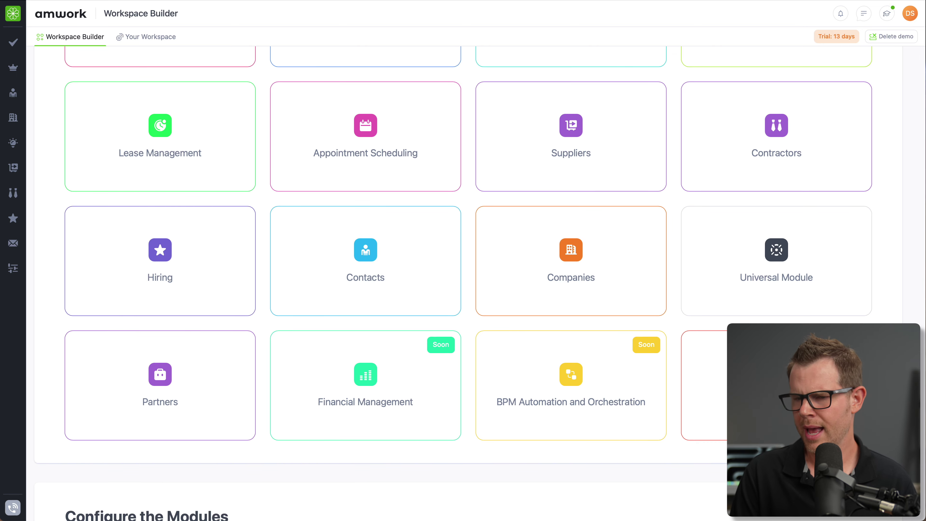
pyautogui.scroll(5, 511, 252)
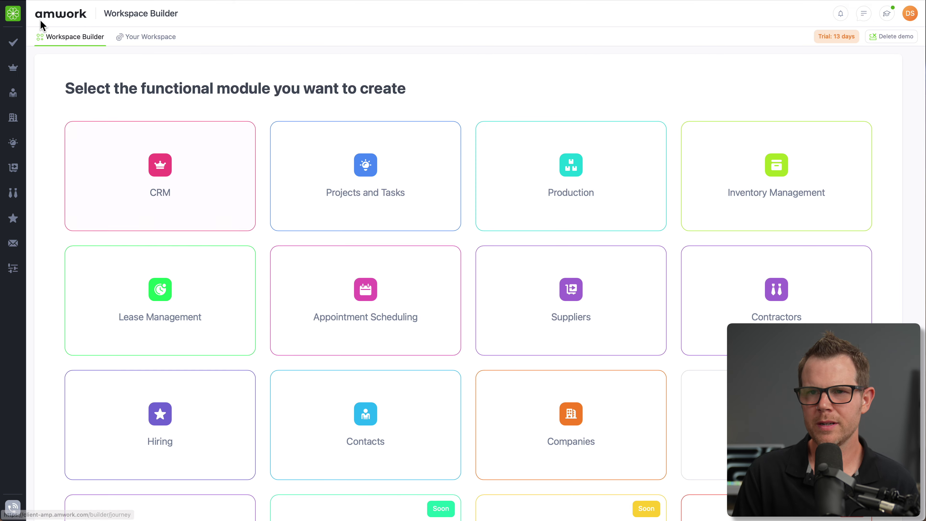
pyautogui.click(13, 42)
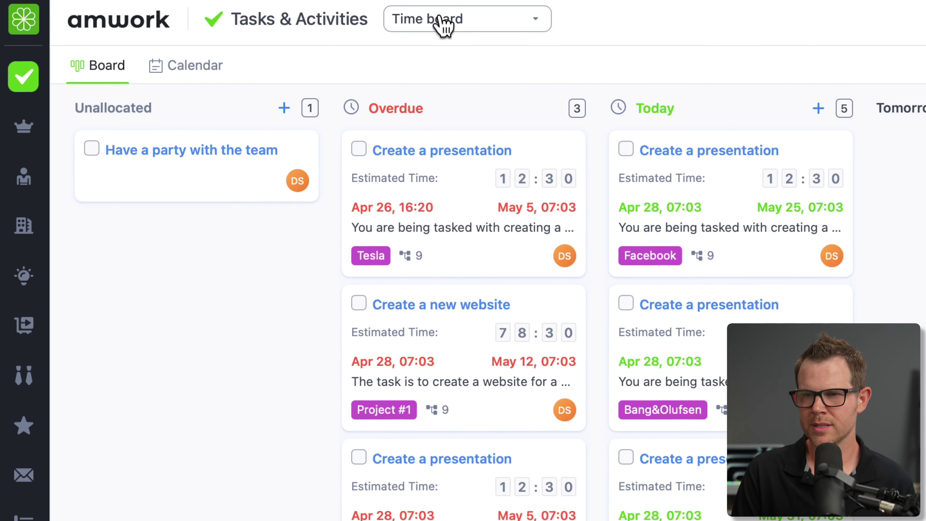
# - Switch between the Activities and Tasks boards from the board list
pyautogui.click(441, 24)
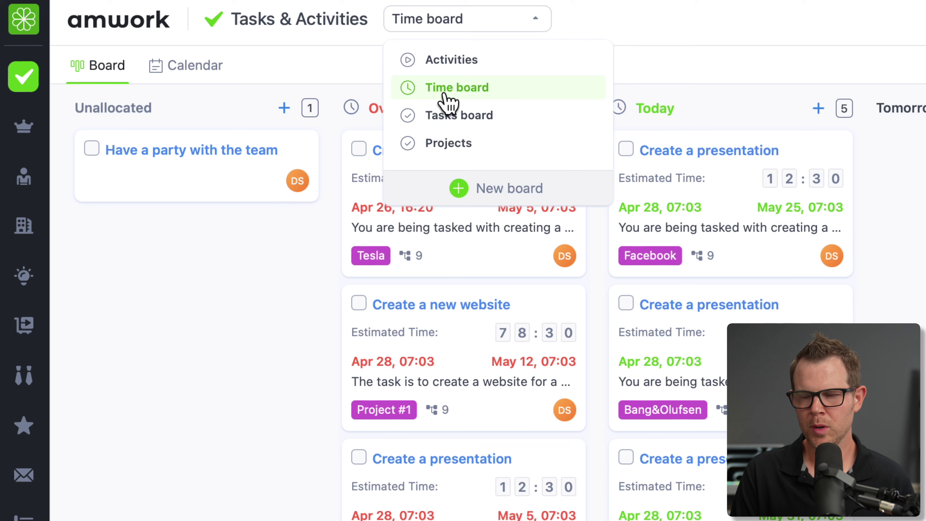
pyautogui.click(221, 409)
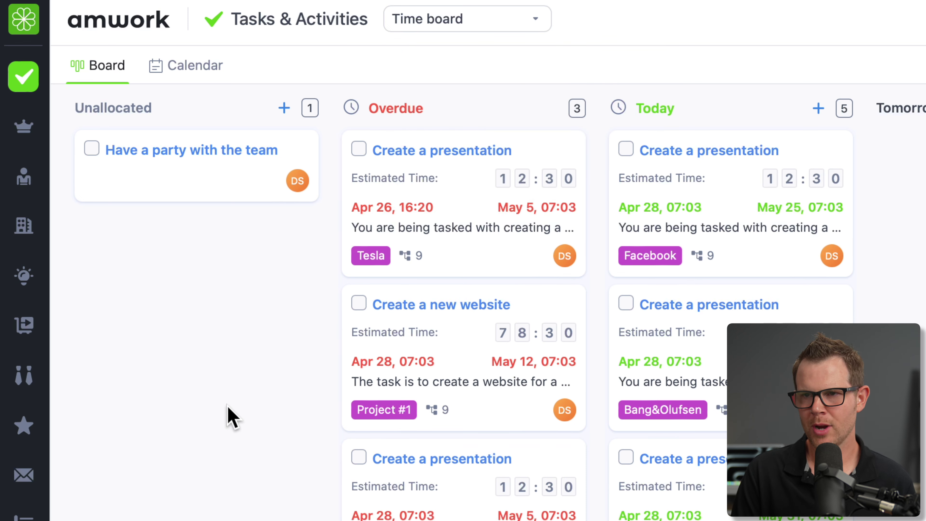
pyautogui.click(446, 18)
pyautogui.click(471, 61)
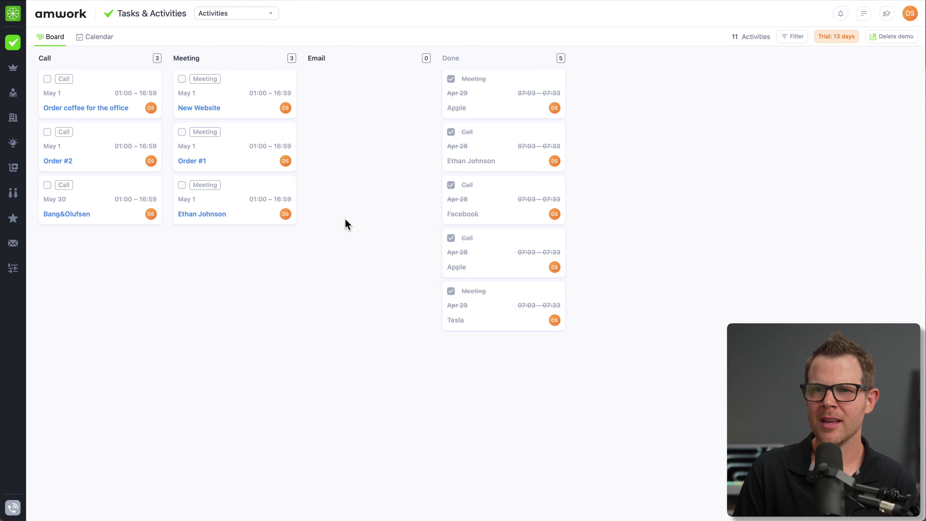
pyautogui.click(217, 15)
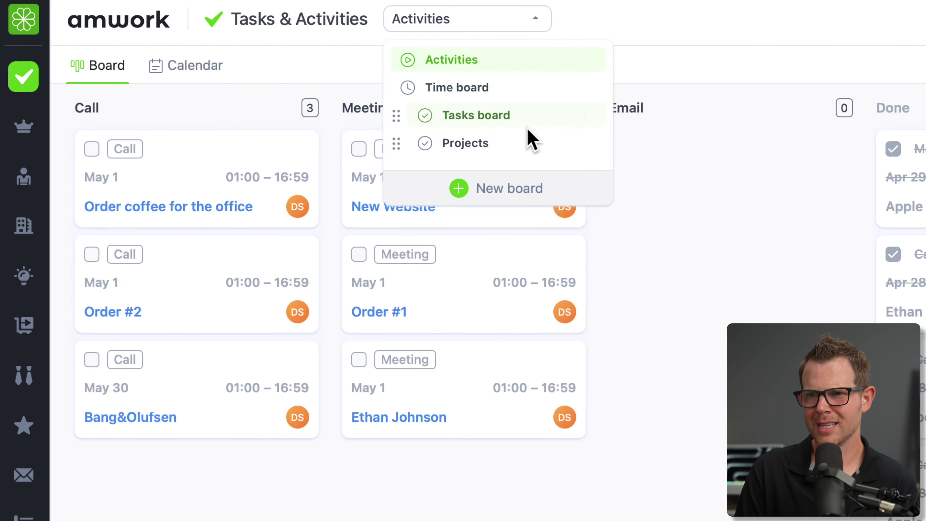
pyautogui.click(507, 122)
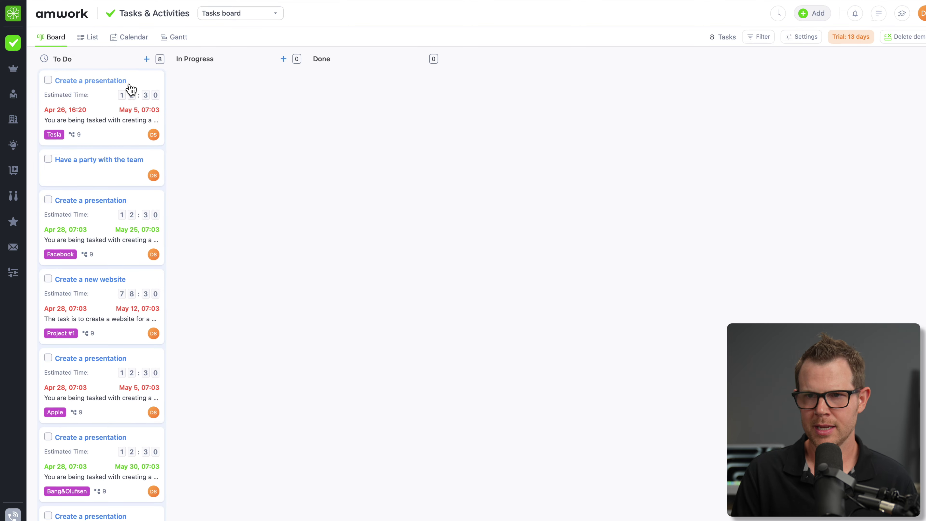
# - Preview the tasks as List, Calendar and Gantt, then return to the board layout
pyautogui.click(90, 40)
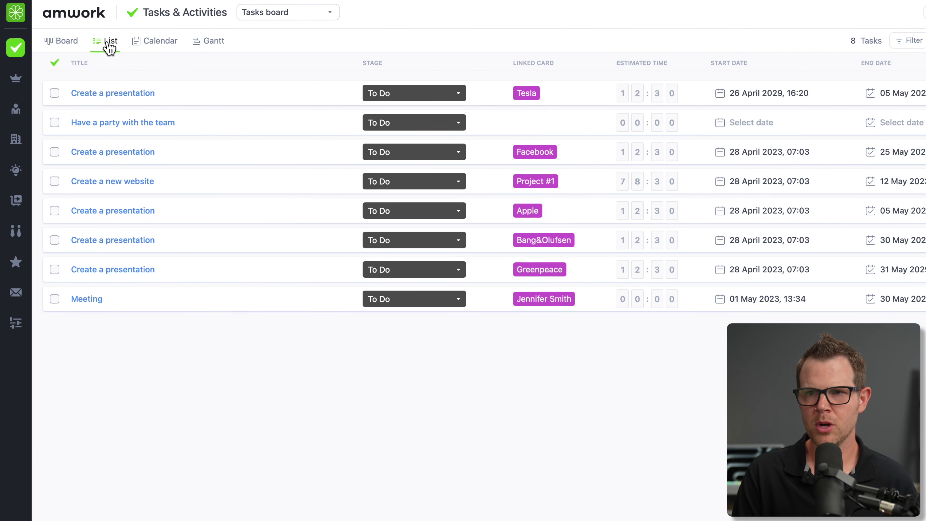
pyautogui.click(164, 45)
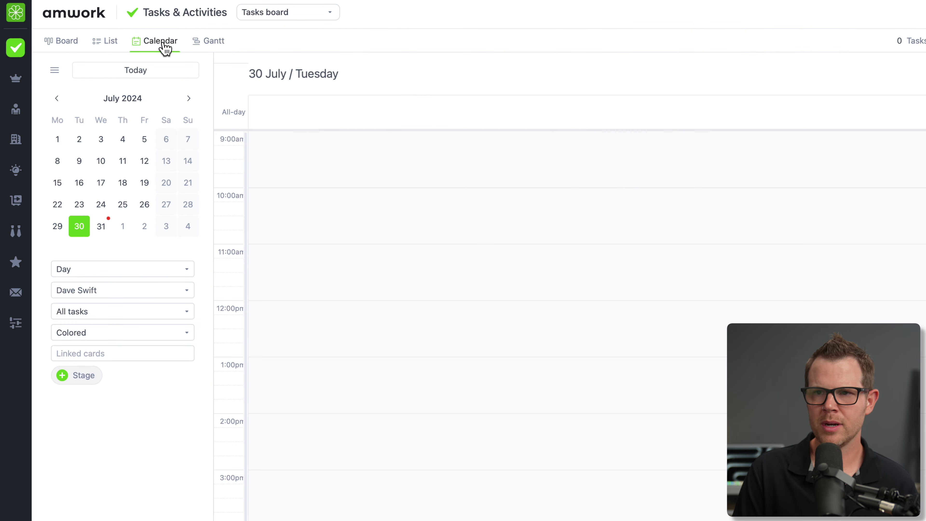
pyautogui.click(218, 45)
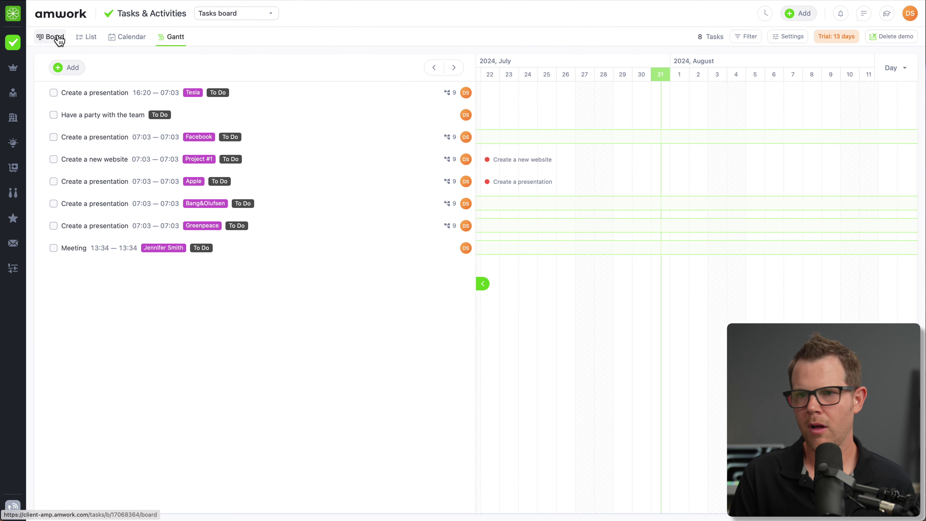
pyautogui.click(60, 40)
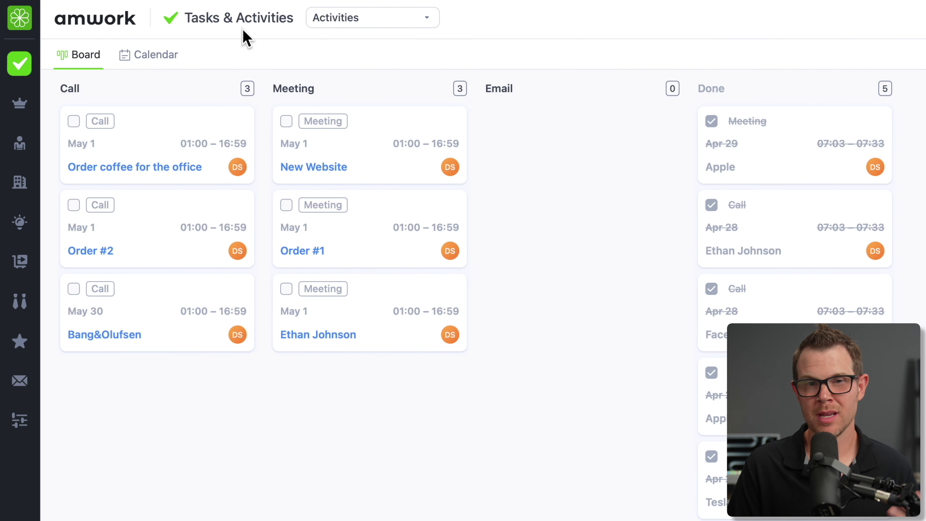
# - Open the Deals board and review its List, Dashboard and By Rating report views
pyautogui.click(19, 107)
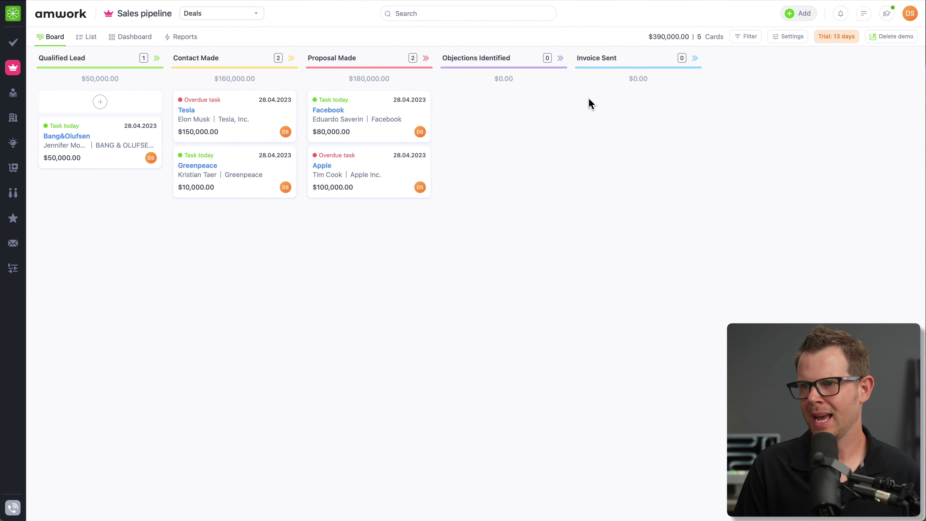
pyautogui.click(87, 38)
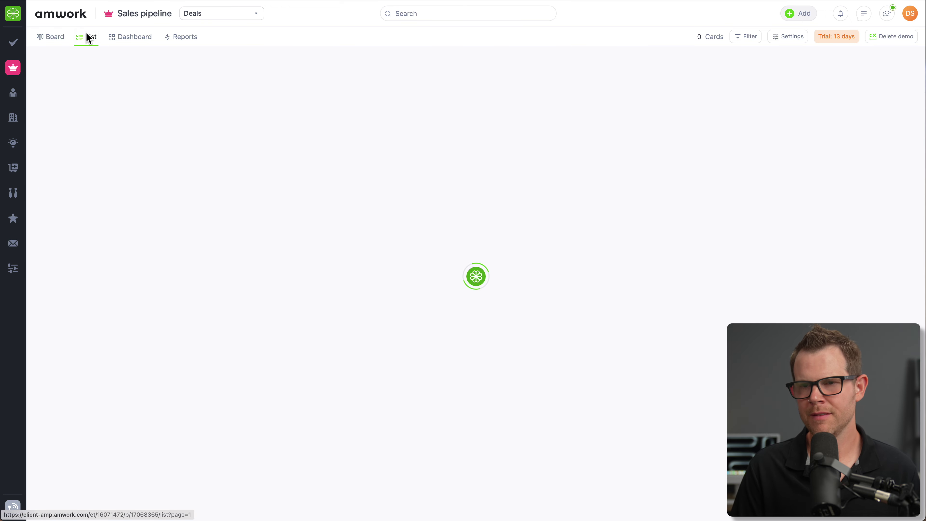
pyautogui.click(120, 38)
pyautogui.click(192, 36)
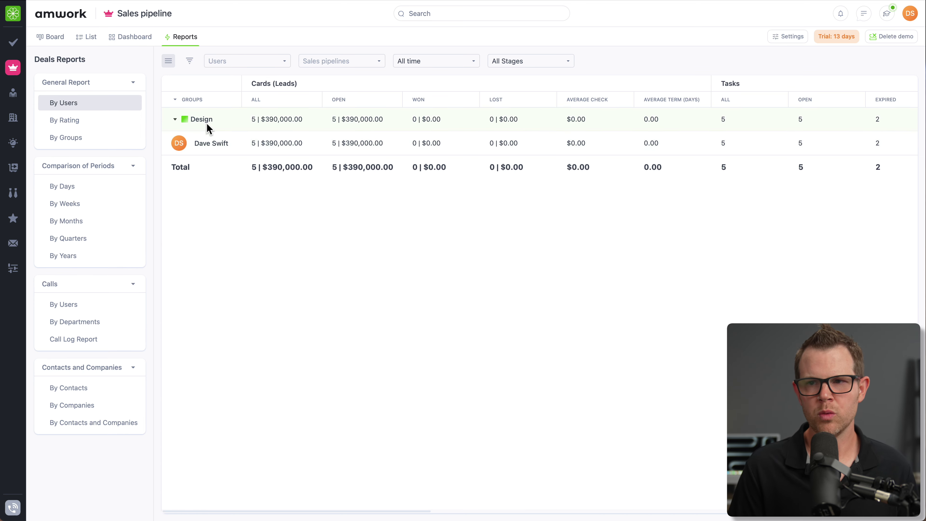
pyautogui.click(102, 125)
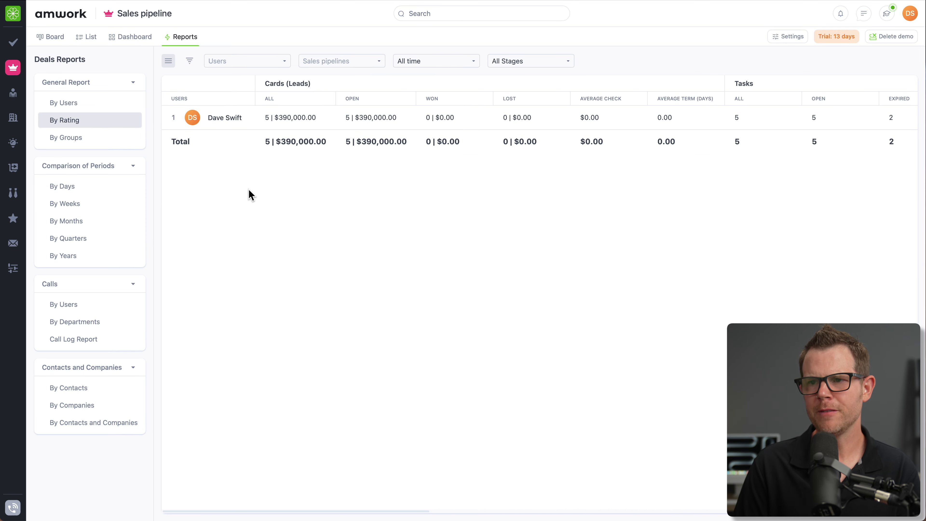
pyautogui.click(134, 37)
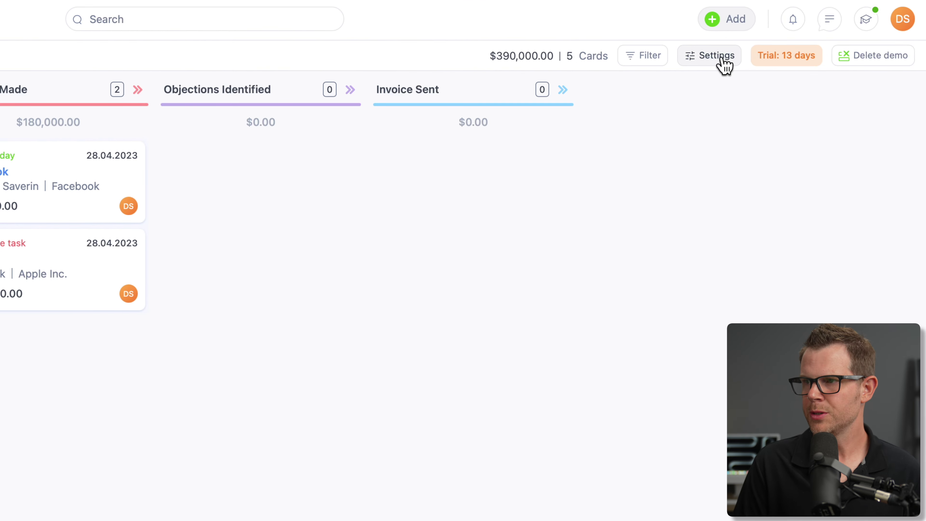
# - Open the Deals board automation settings and start an email automation for Contact Made
pyautogui.click(721, 58)
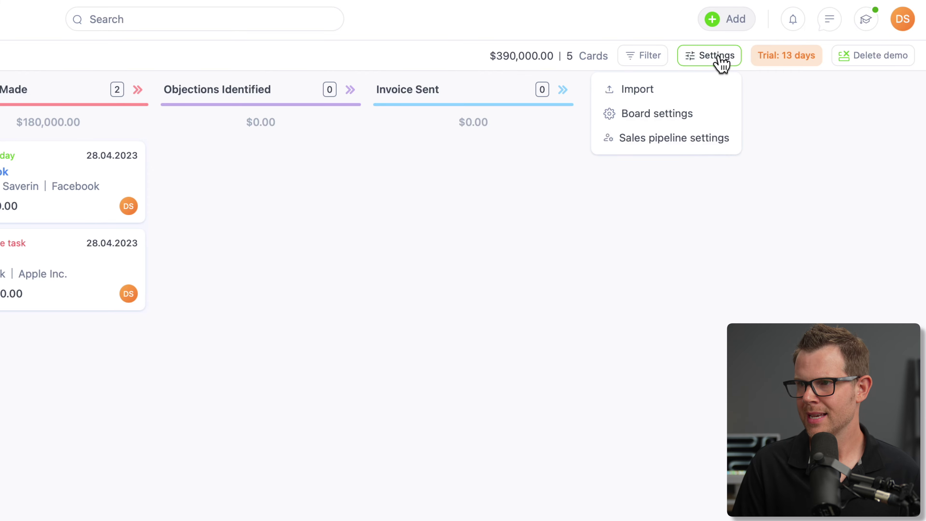
pyautogui.click(666, 116)
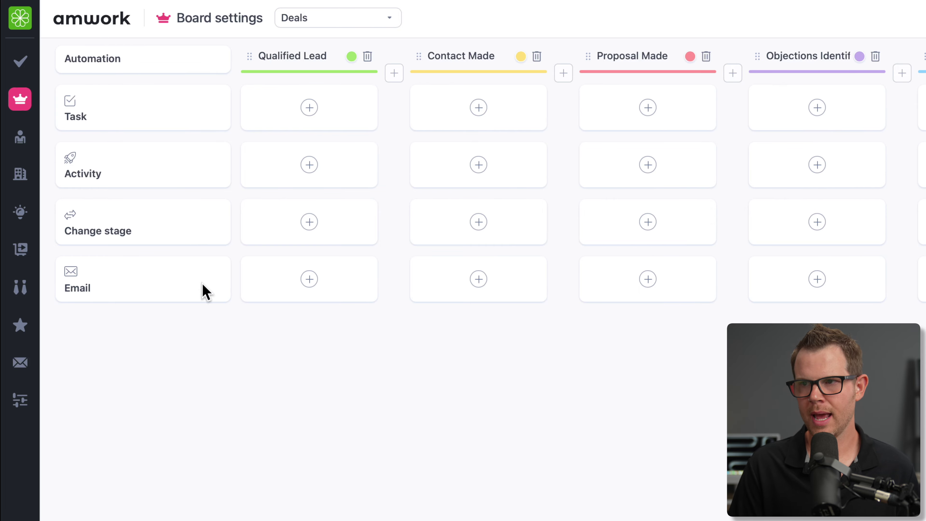
pyautogui.click(480, 280)
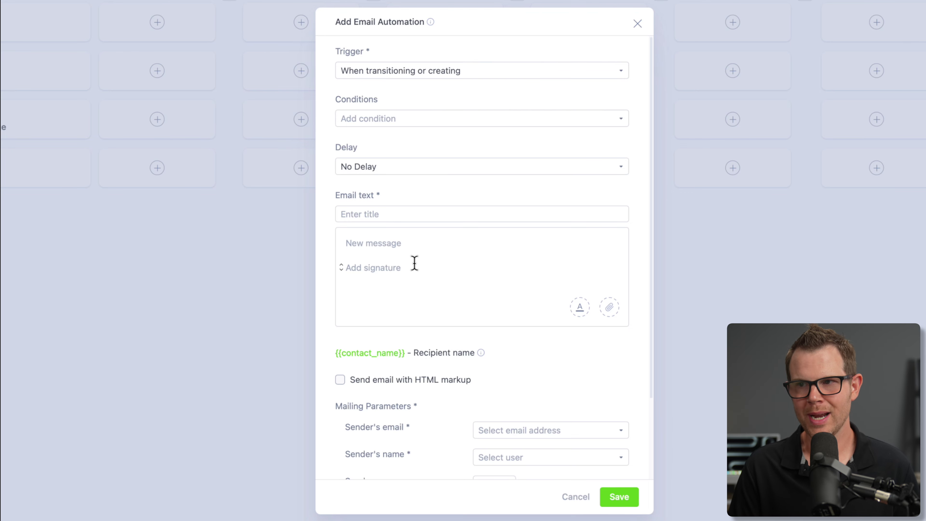
# - Try a 10-minute delay and an exact-time trigger on July 19, 2024 for the email
pyautogui.click(361, 167)
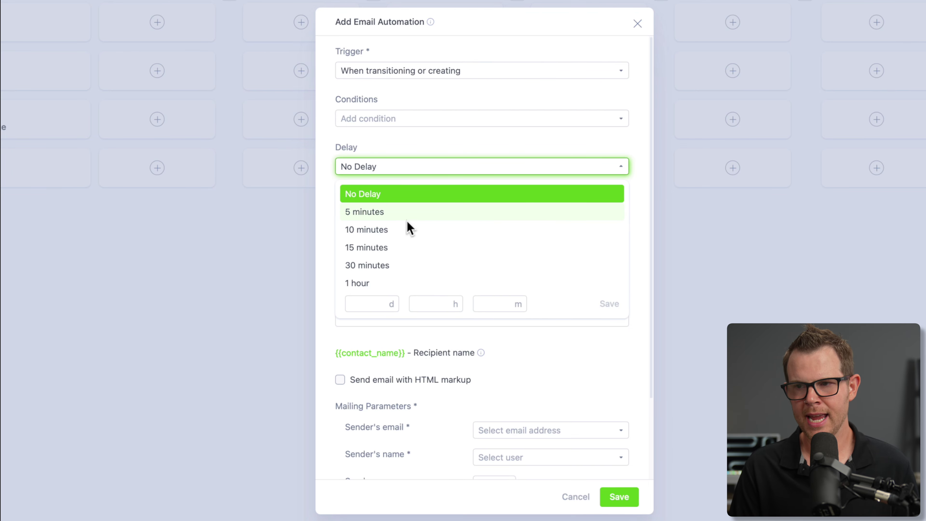
pyautogui.click(408, 228)
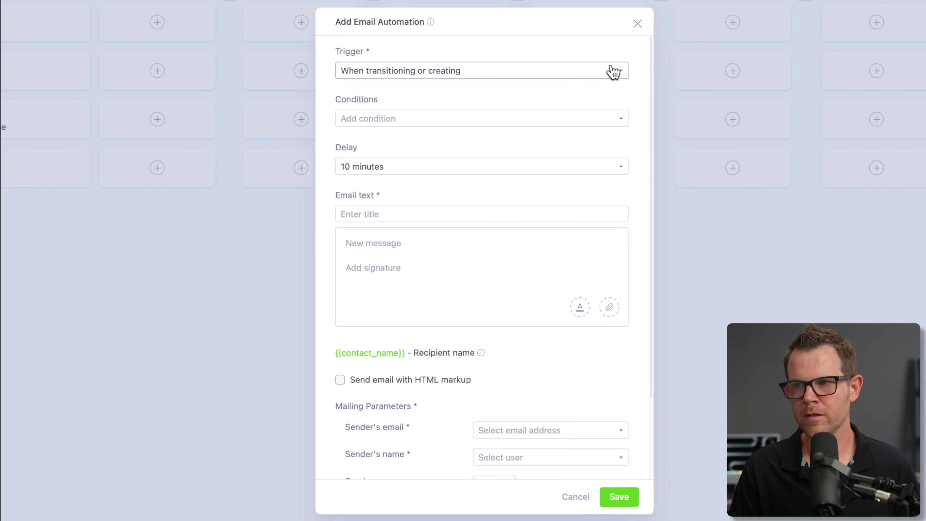
pyautogui.click(611, 74)
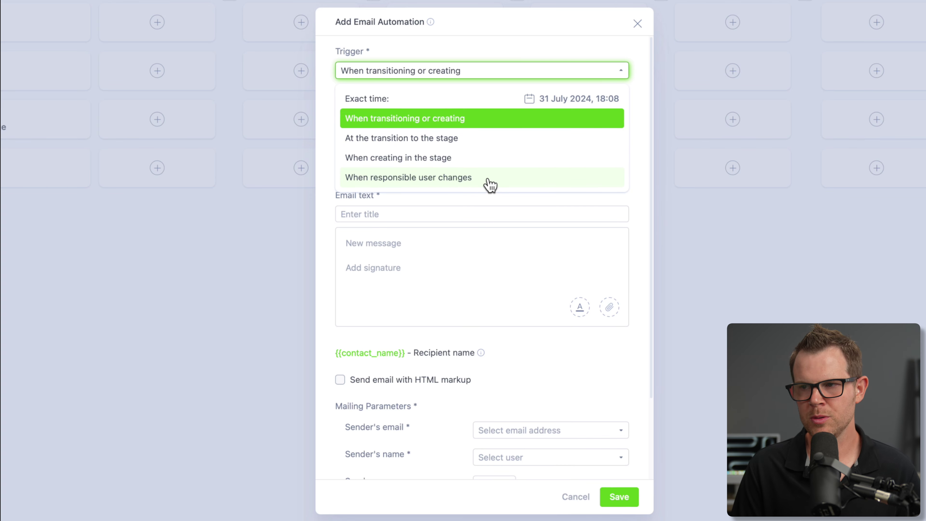
pyautogui.click(583, 100)
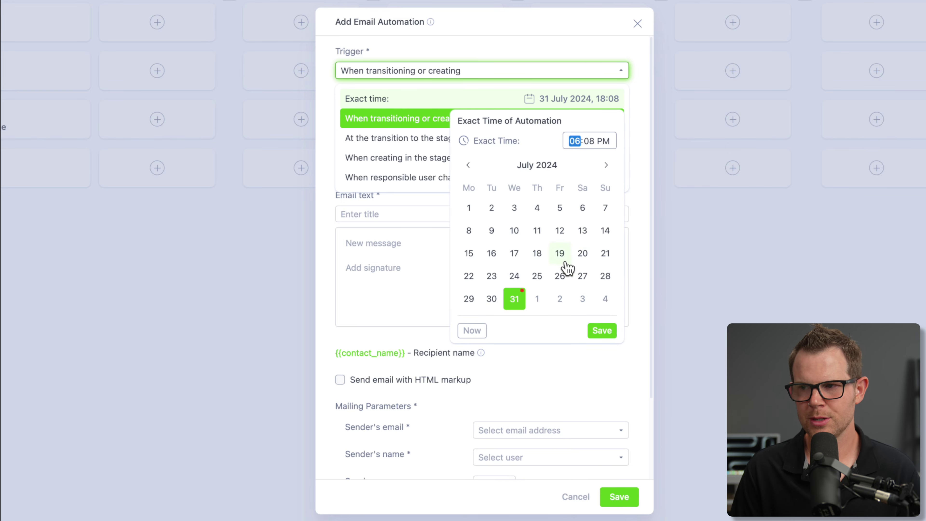
pyautogui.click(560, 254)
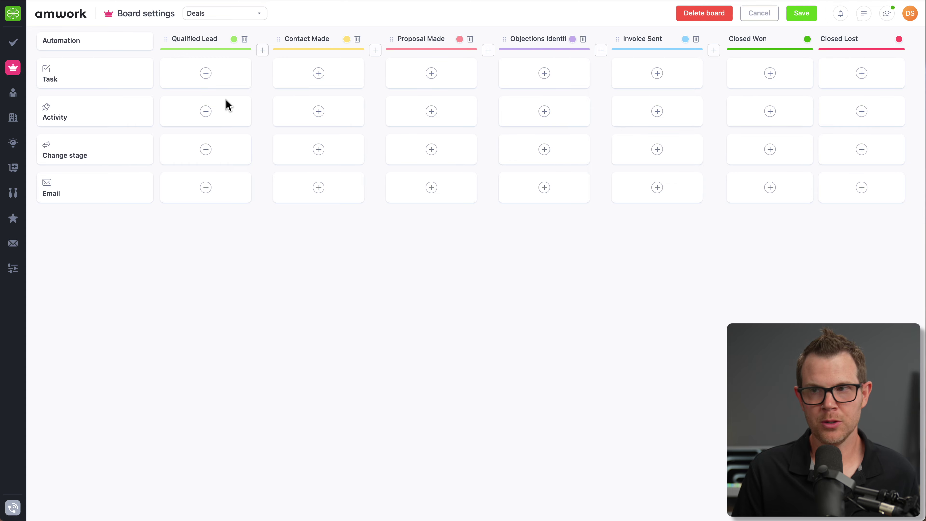
# - Add an Invoice Sent task automation triggered on stage transition, conditioned on one responsible user
pyautogui.click(658, 73)
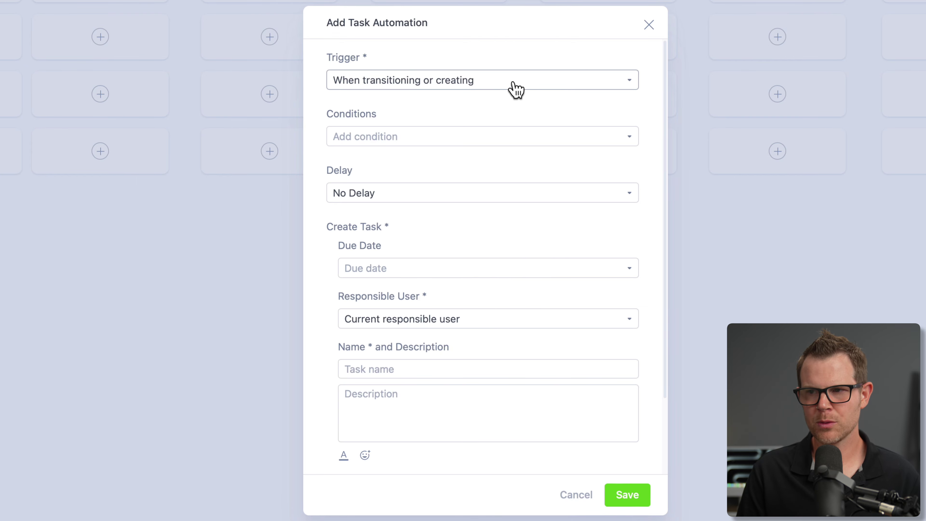
pyautogui.click(512, 88)
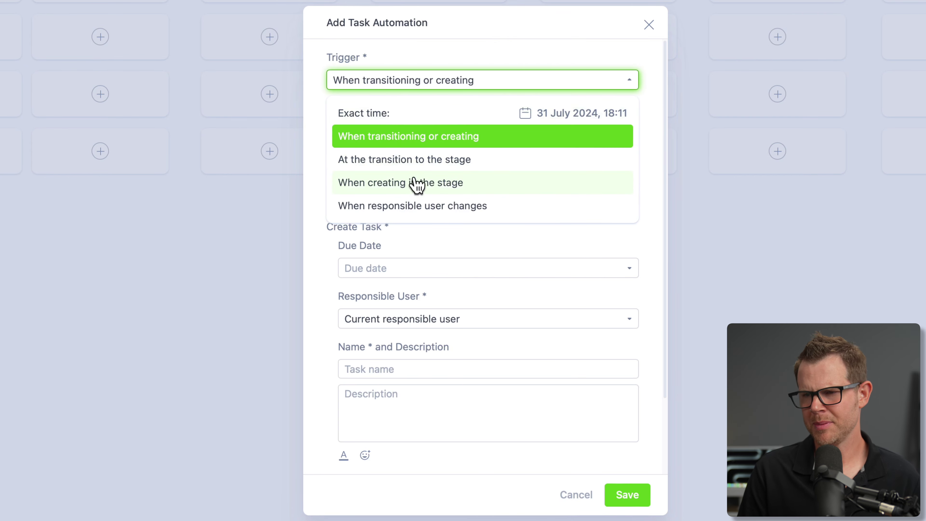
pyautogui.click(467, 166)
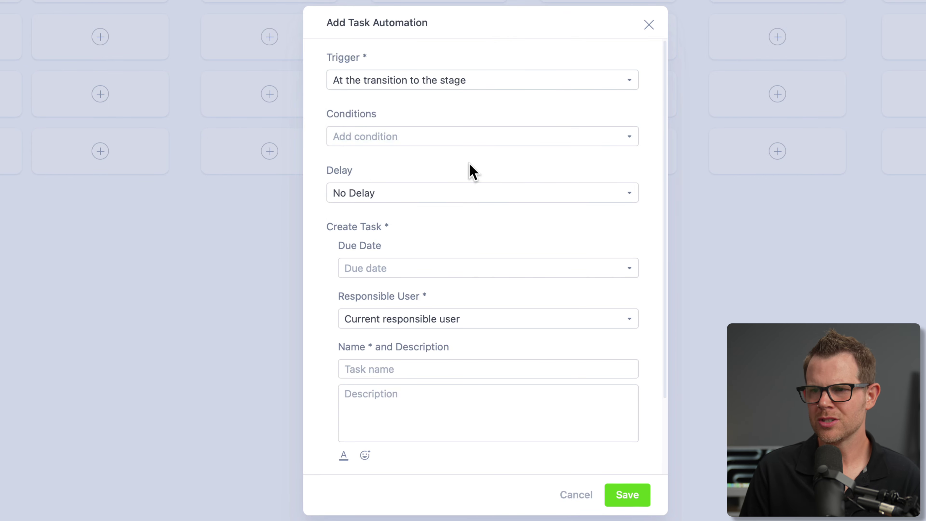
pyautogui.click(476, 140)
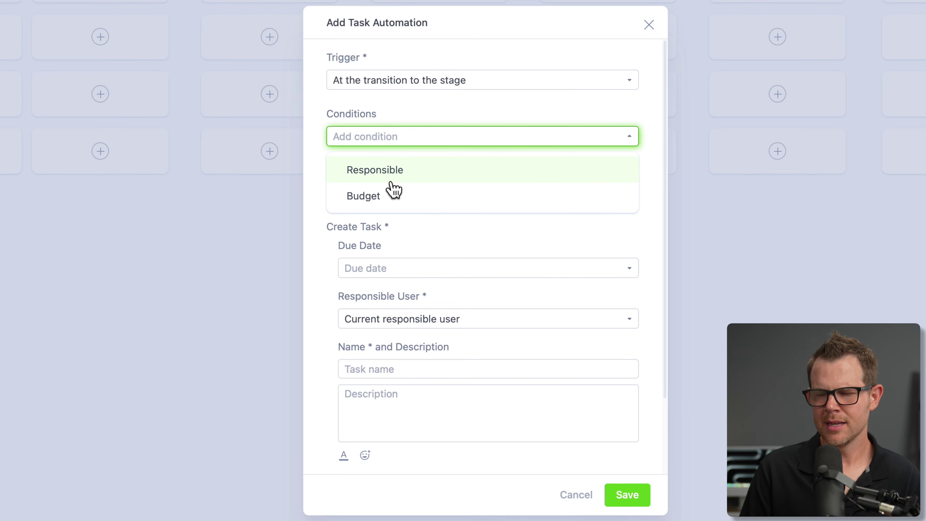
pyautogui.click(390, 172)
pyautogui.click(479, 121)
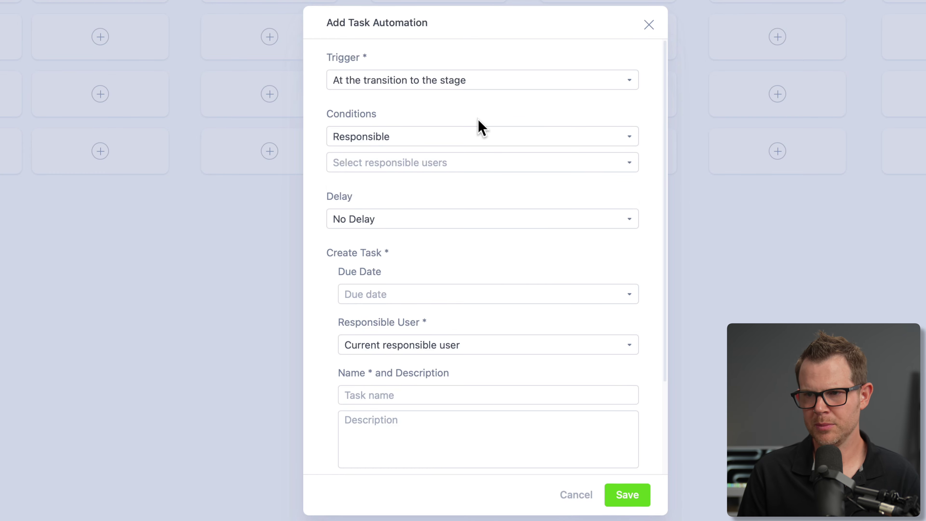
pyautogui.click(379, 167)
pyautogui.click(407, 236)
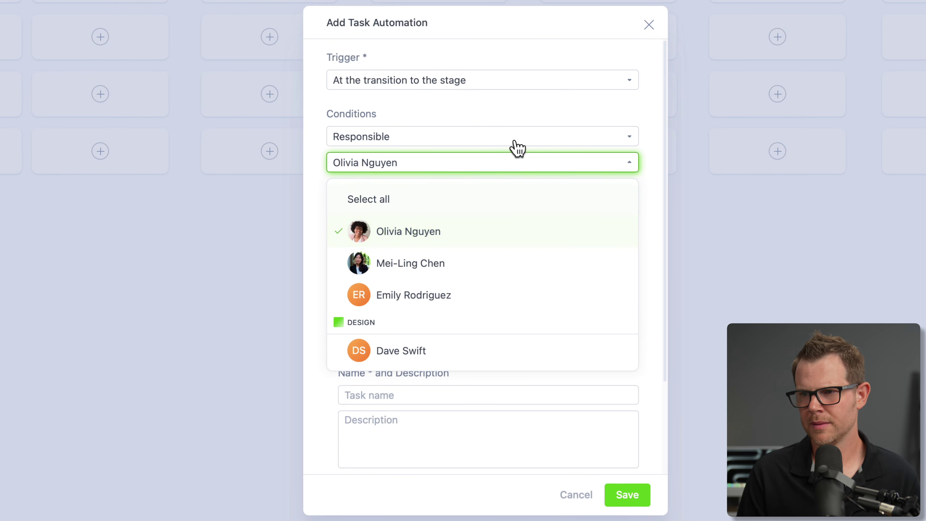
pyautogui.click(512, 148)
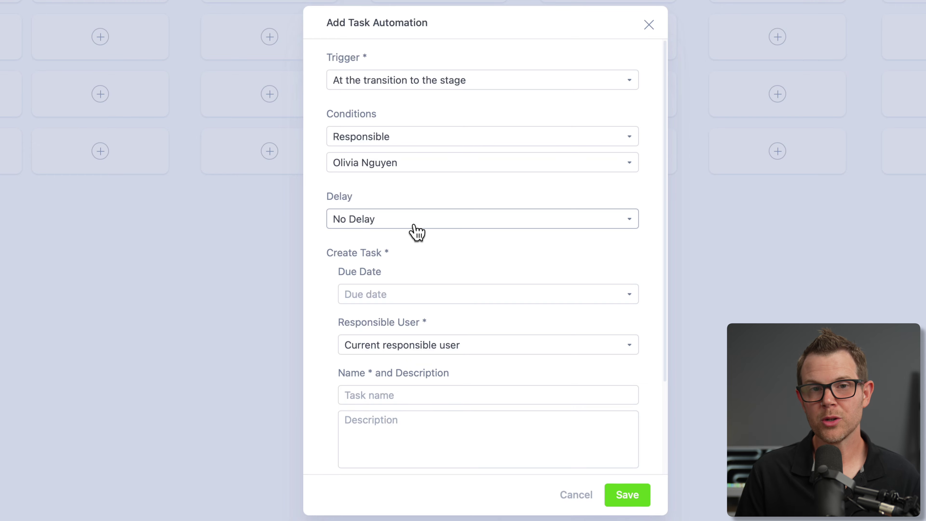
# - Make the task due end of day, assign it to that member, name it 'Reach Out To Client', and save
pyautogui.click(410, 294)
pyautogui.click(418, 388)
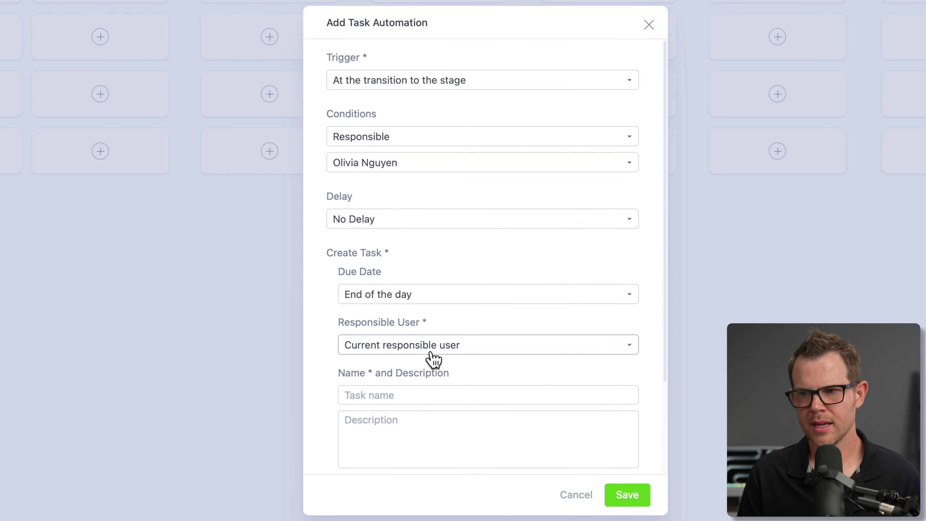
pyautogui.click(433, 358)
pyautogui.click(419, 421)
pyautogui.click(372, 392)
pyautogui.scroll(-2, 474, 402)
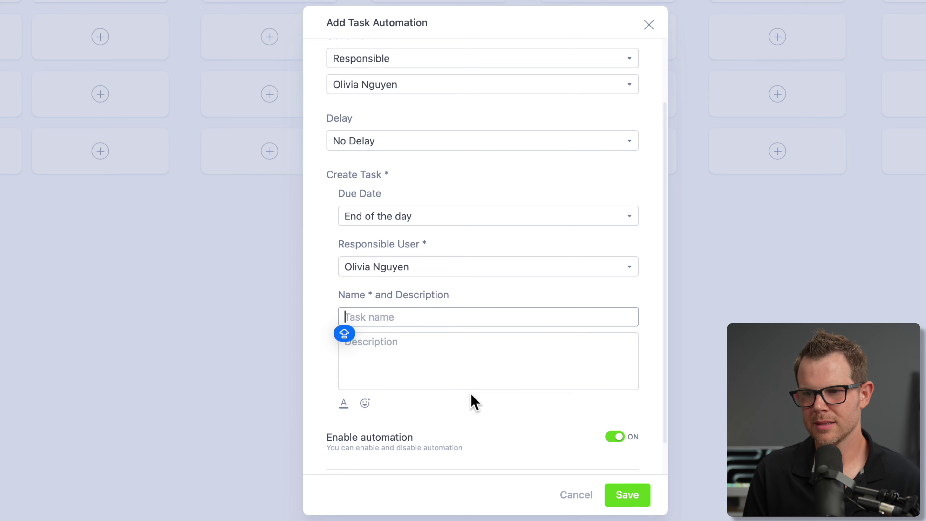
pyautogui.write('Reach Out To Client')
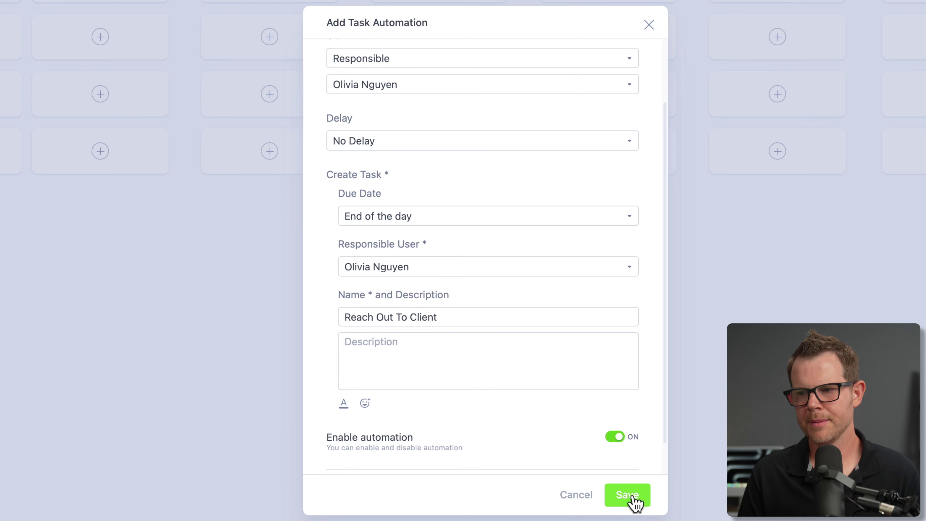
pyautogui.click(634, 500)
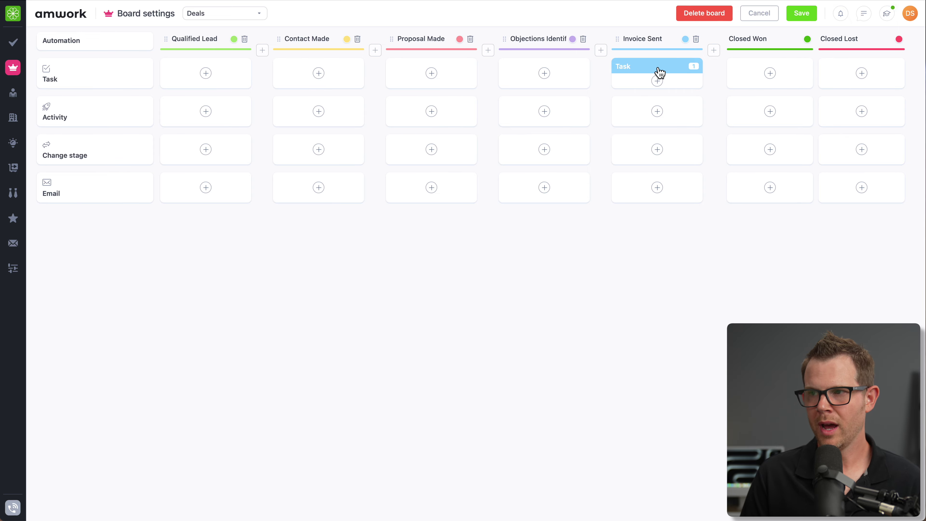
# - Review the saved task automation, then open Email Settings from the inbox settings
pyautogui.click(648, 82)
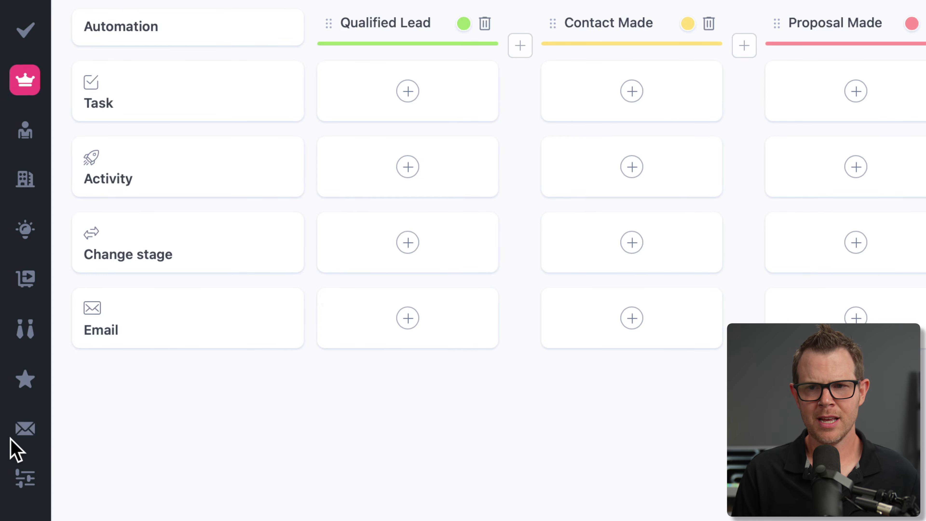
pyautogui.click(23, 436)
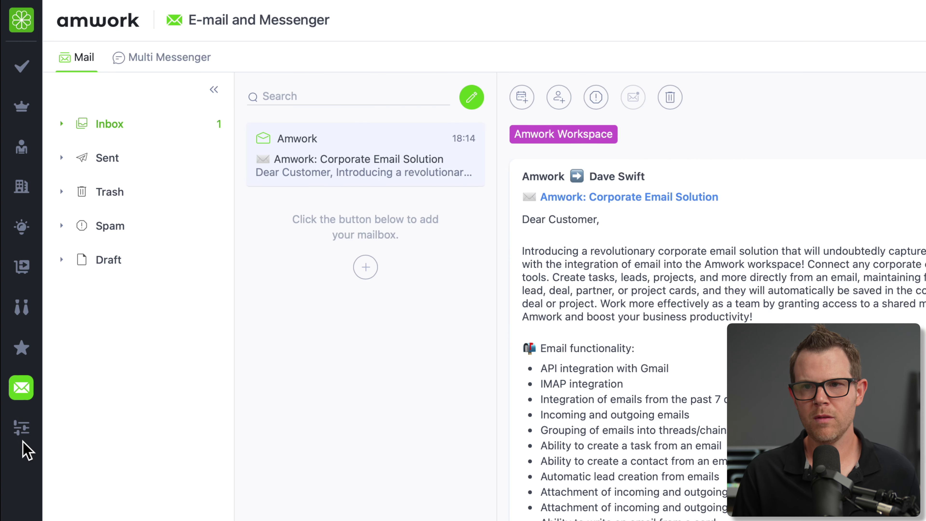
pyautogui.click(22, 441)
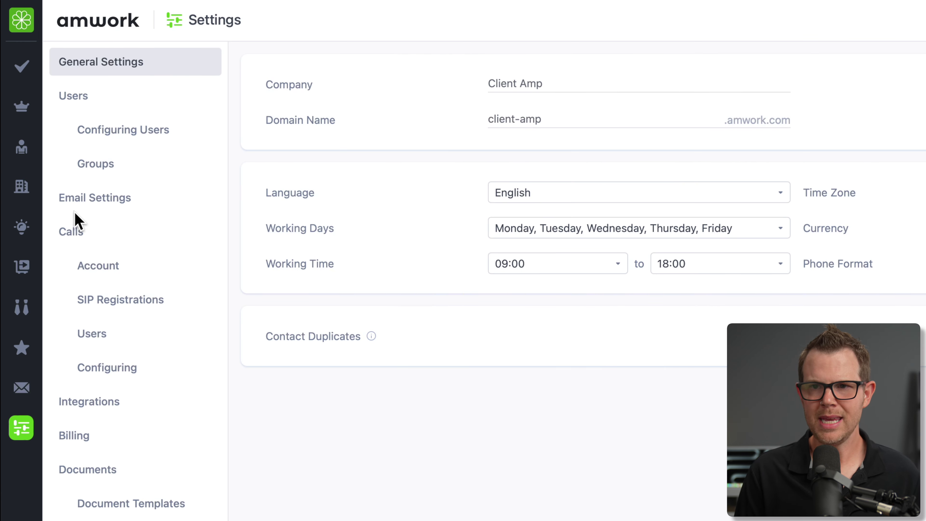
pyautogui.click(84, 200)
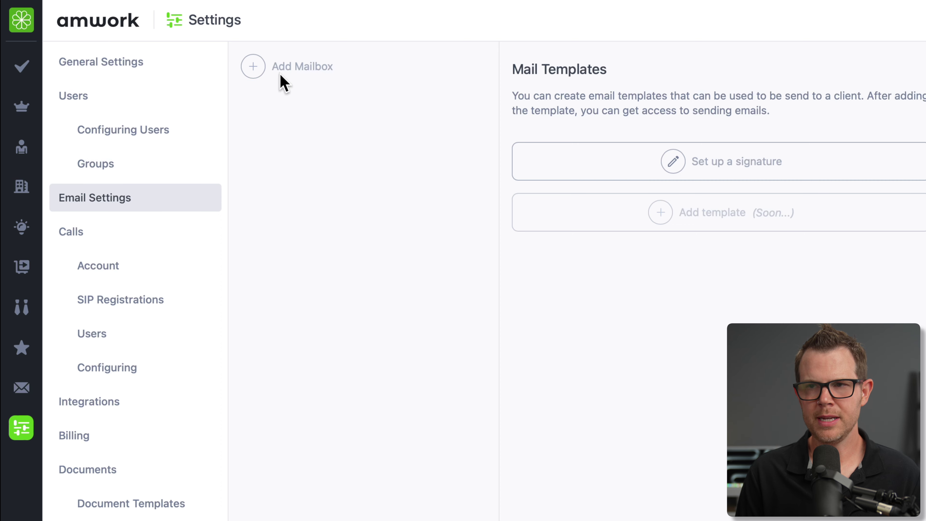
# - Add a manual mailbox for the work email address, available to all team members
pyautogui.click(301, 68)
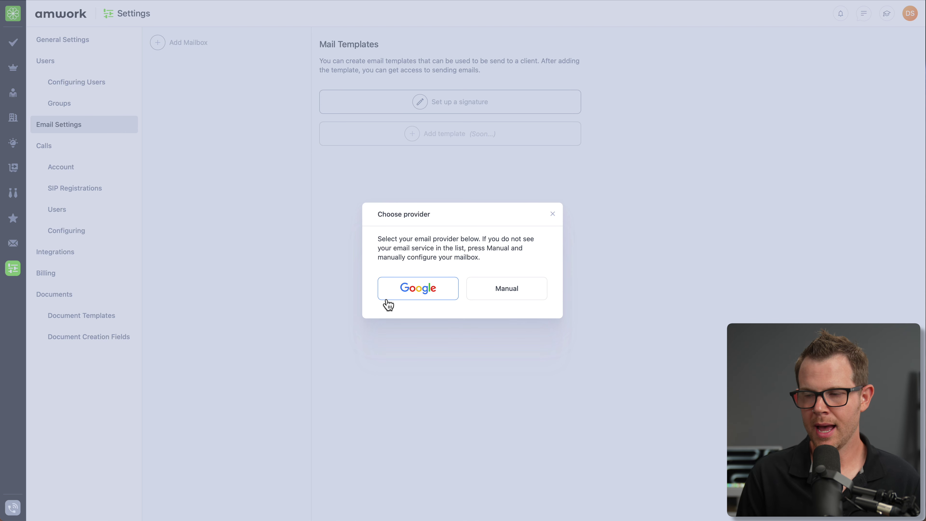
pyautogui.click(505, 297)
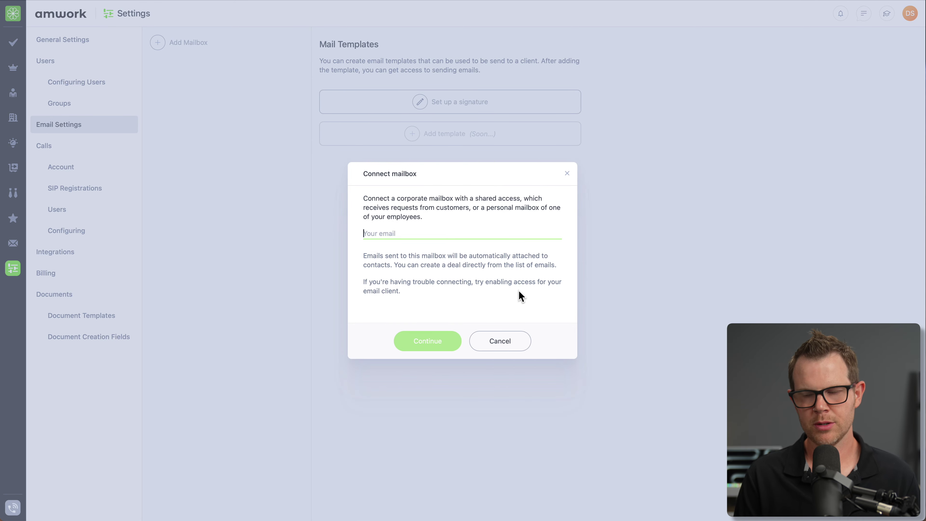
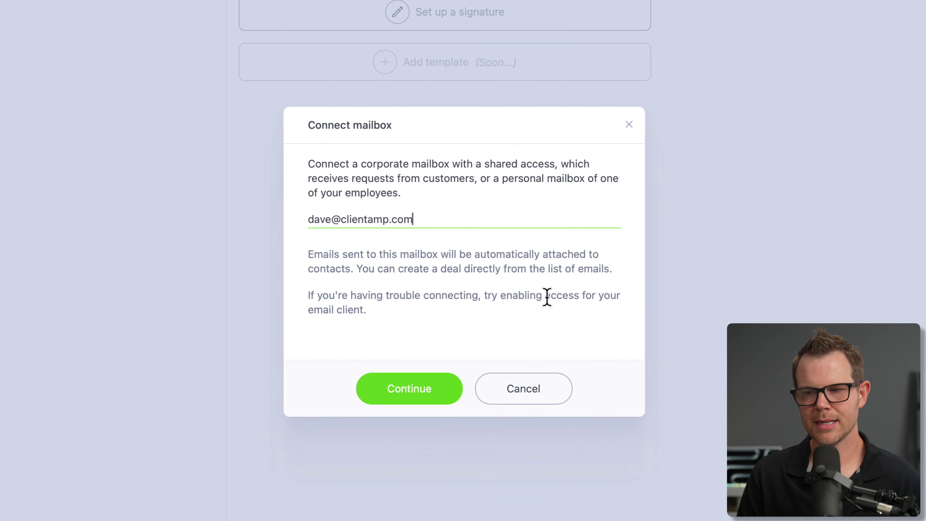
pyautogui.click(424, 387)
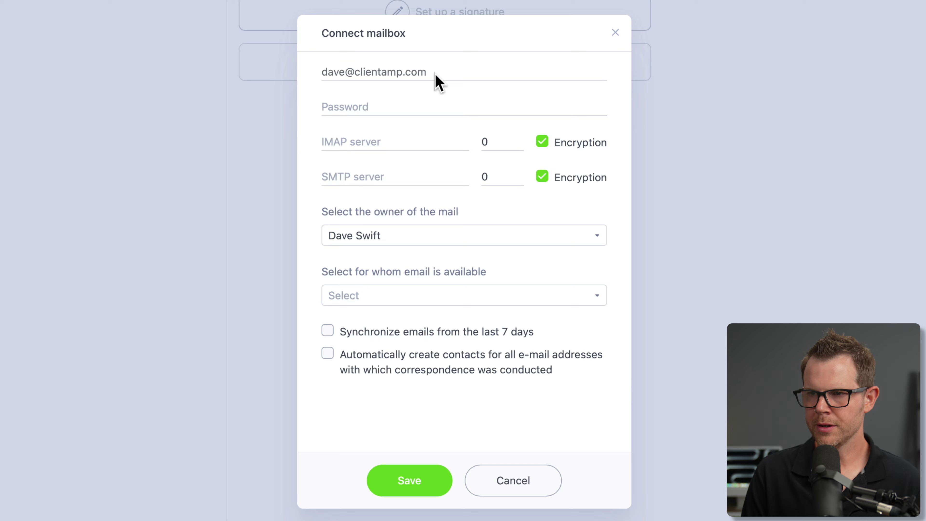
pyautogui.click(333, 106)
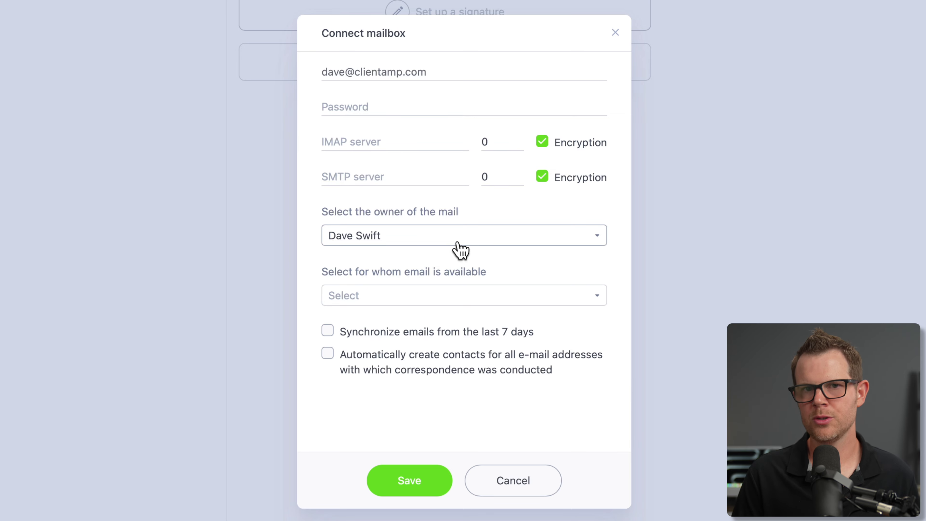
pyautogui.click(434, 295)
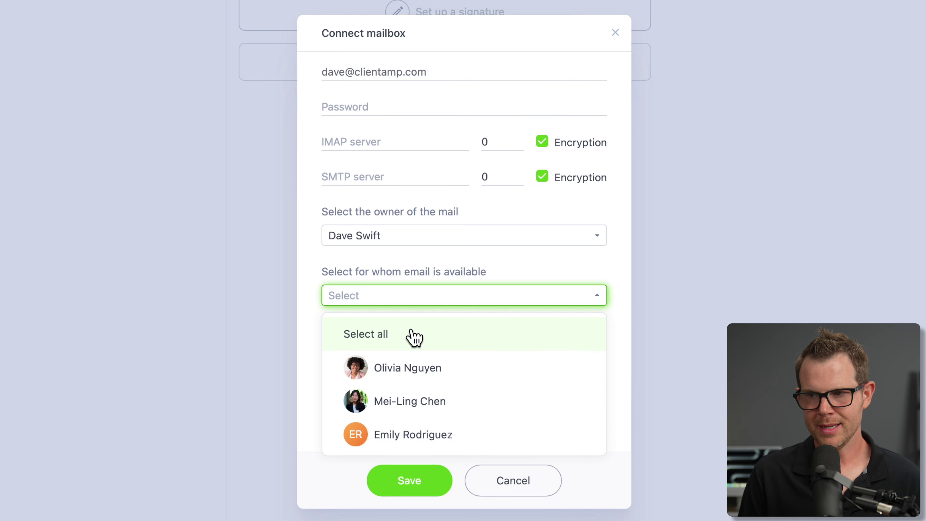
pyautogui.click(412, 332)
pyautogui.click(510, 252)
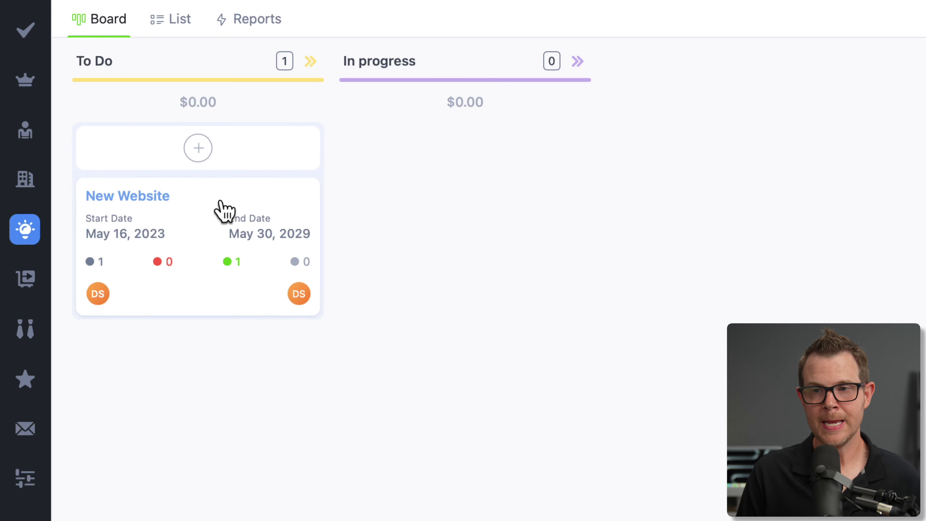
# - Open the New Website project, discard a started deal, and begin adding a contractor
pyautogui.click(222, 209)
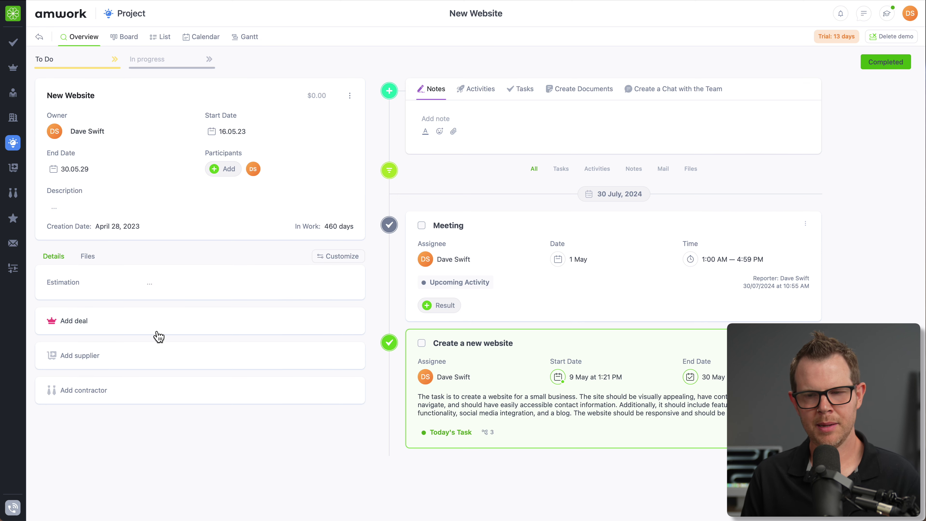
pyautogui.click(178, 329)
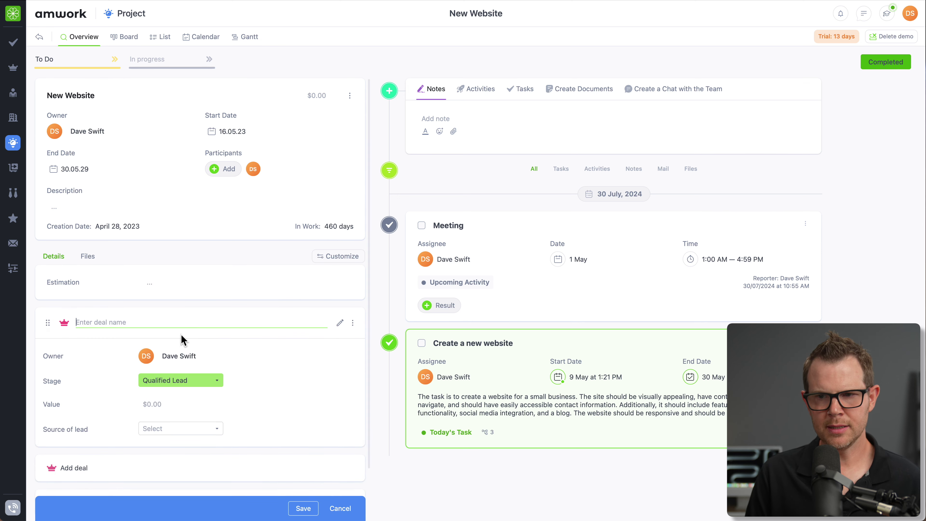
pyautogui.moveTo(21, 68)
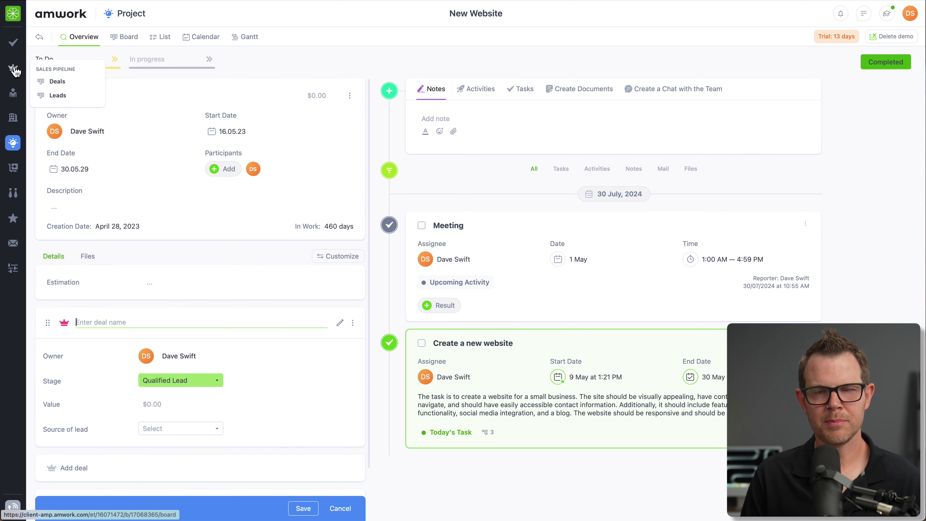
pyautogui.press('Escape')
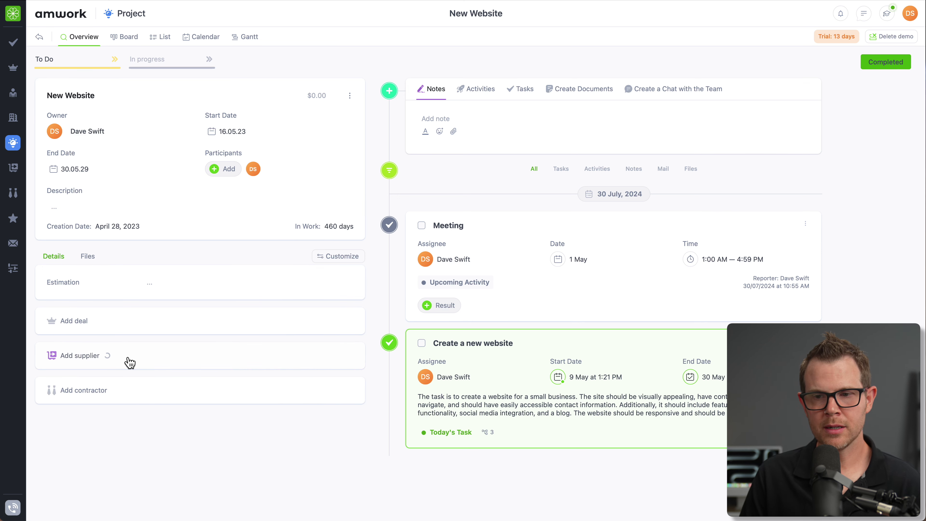
pyautogui.scroll(-1, 175, 434)
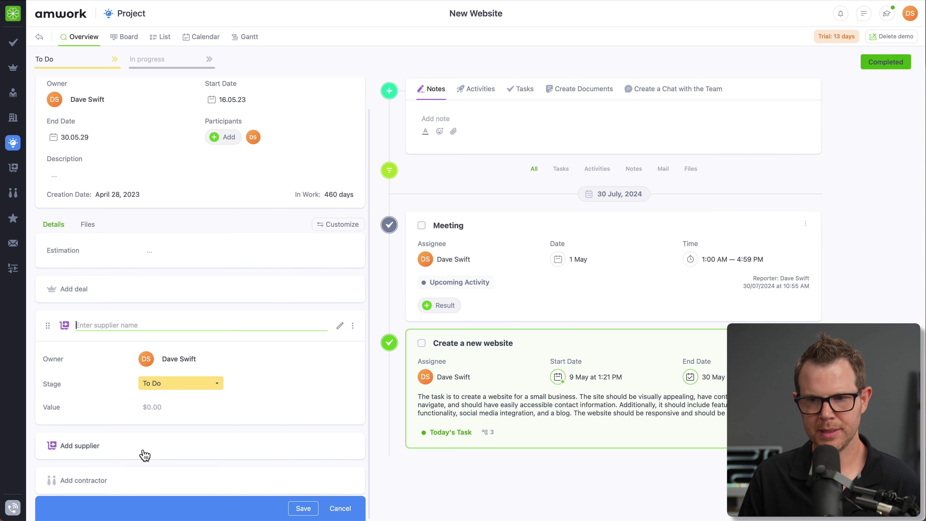
pyautogui.click(146, 487)
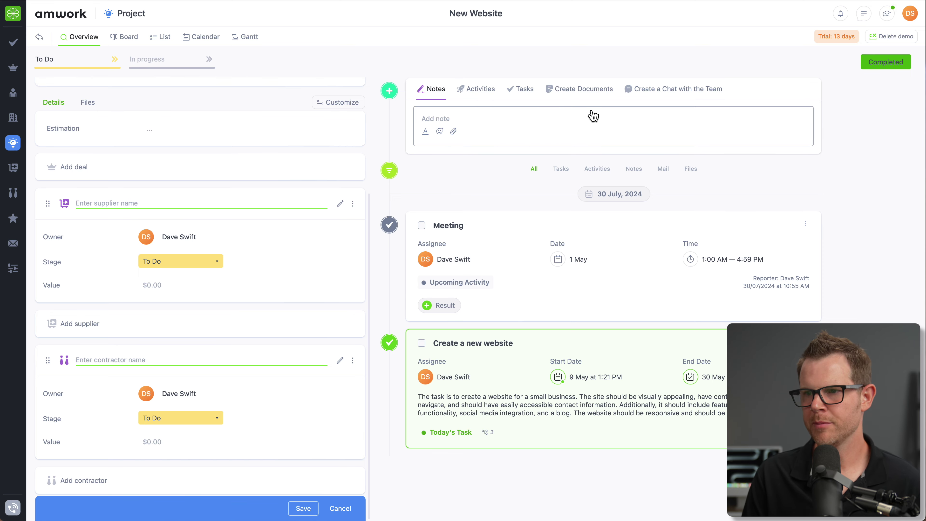
# - Start a new activity on the project and set its type to Email
pyautogui.click(525, 120)
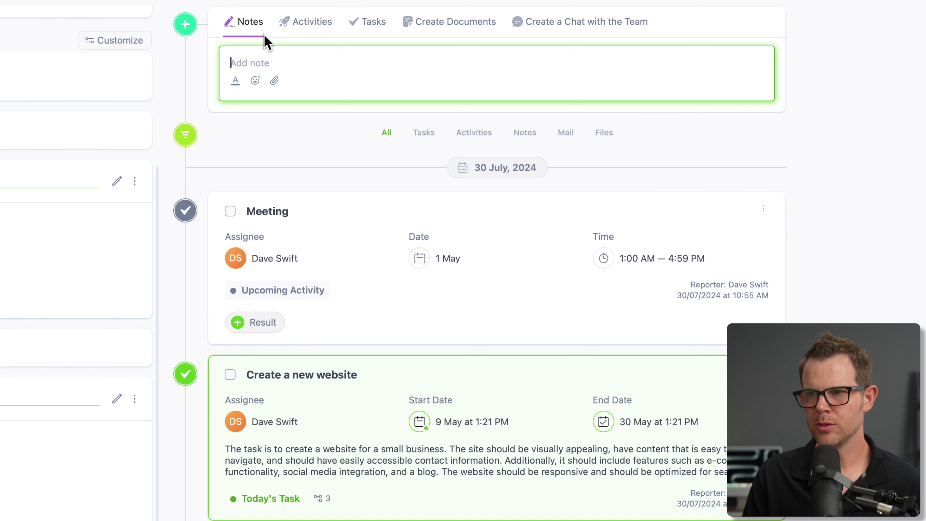
pyautogui.click(311, 23)
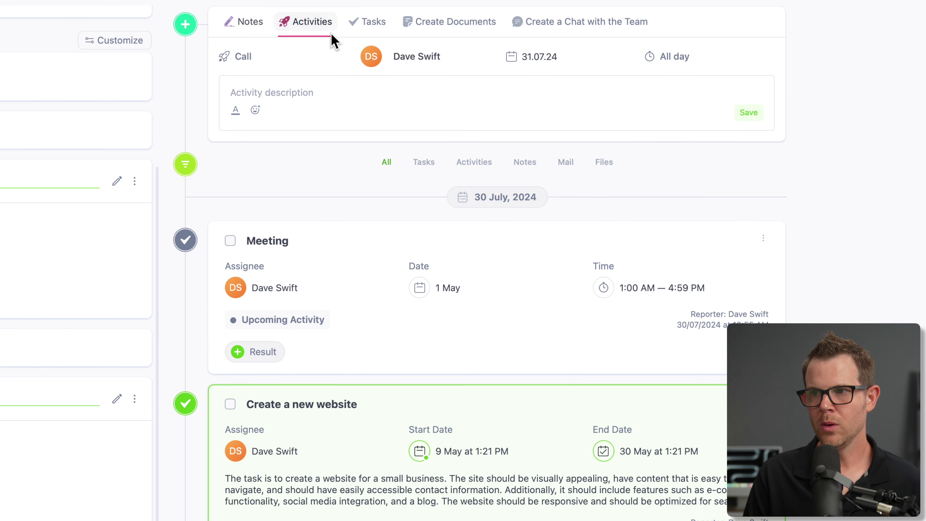
pyautogui.click(346, 93)
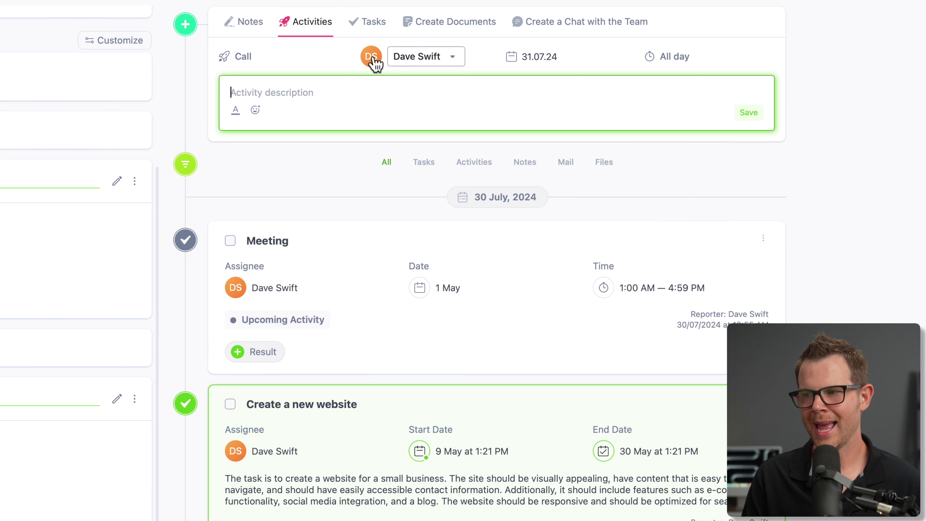
pyautogui.click(242, 56)
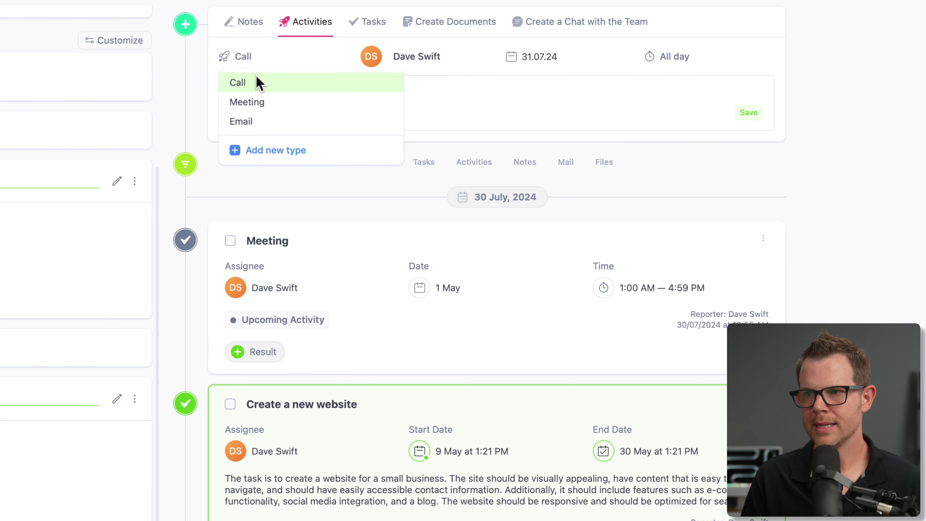
pyautogui.click(253, 123)
# - Save the 'Quick check-in' email for 1 August, then leave for Tasks & Activities
pyautogui.click(306, 91)
pyautogui.write('Quick check-in')
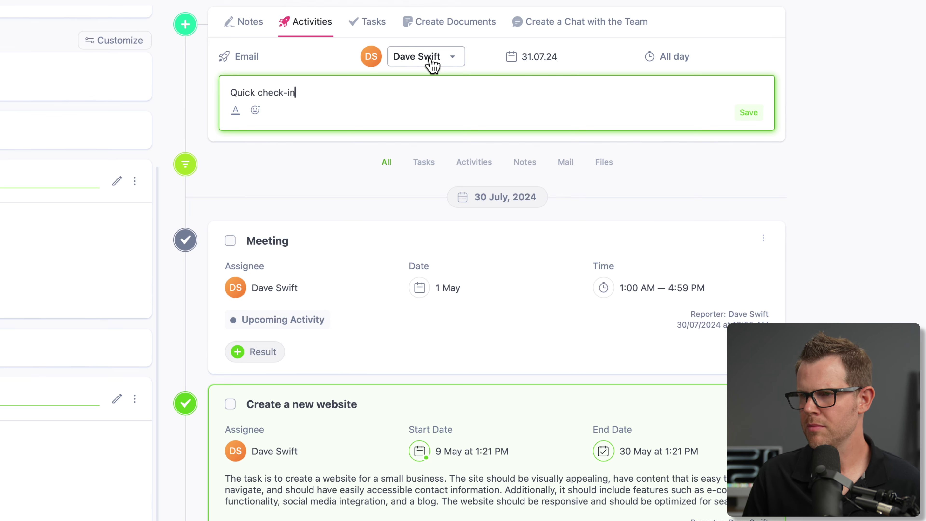
pyautogui.click(534, 62)
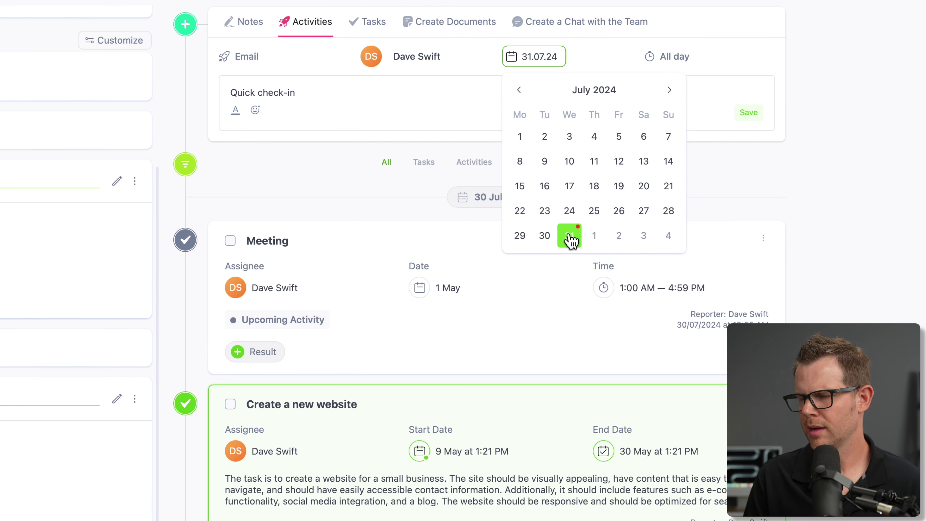
pyautogui.click(601, 239)
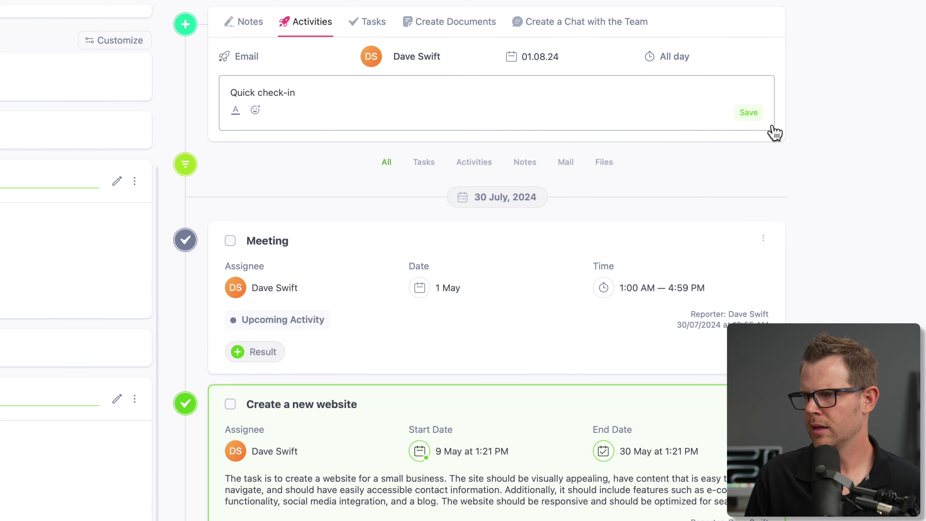
pyautogui.click(752, 120)
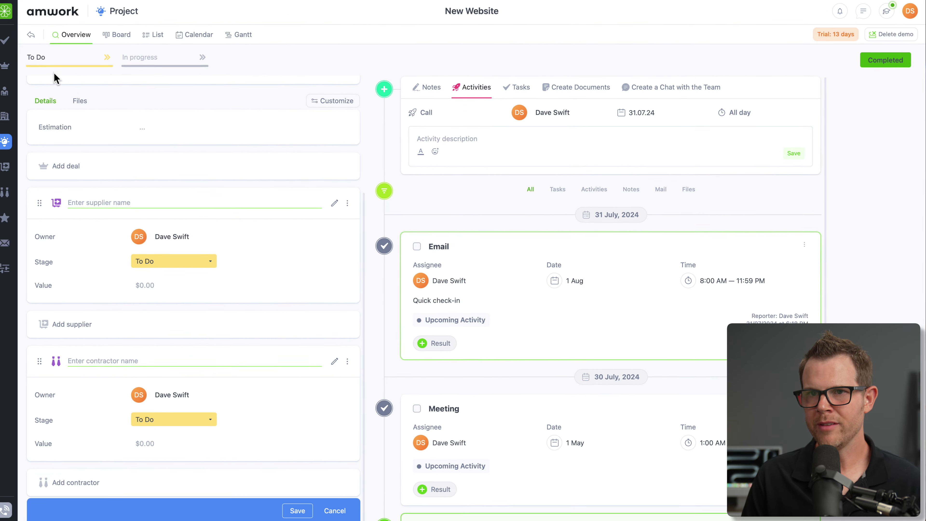
pyautogui.click(13, 45)
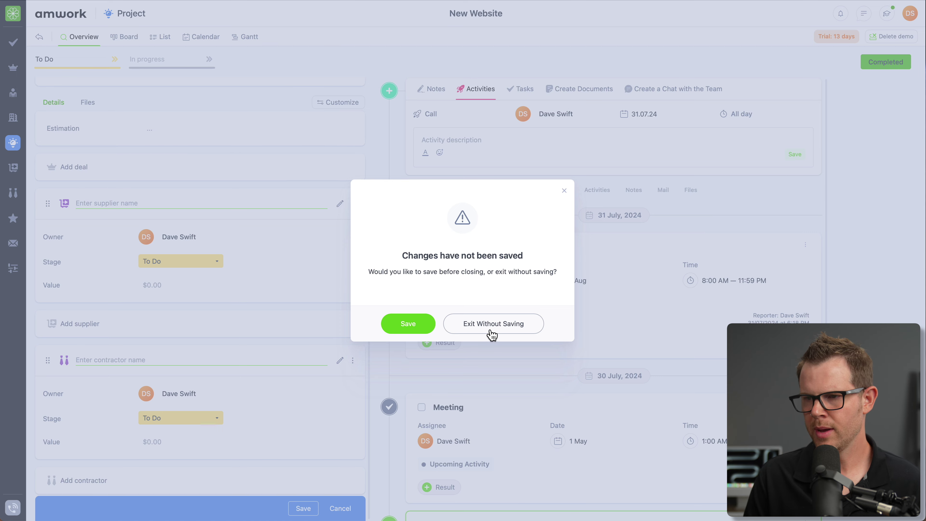
pyautogui.click(419, 327)
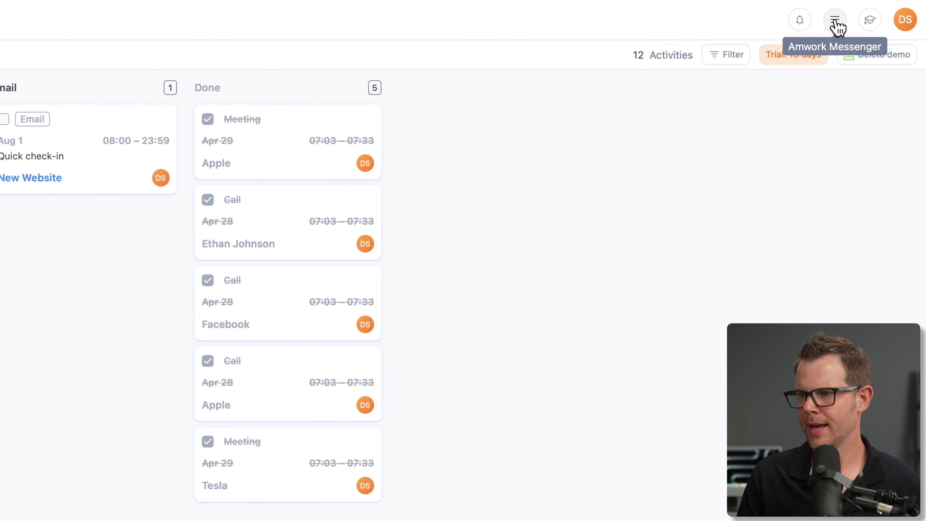
# - View the messenger's Amwork chats, then open the General Settings page
pyautogui.click(835, 21)
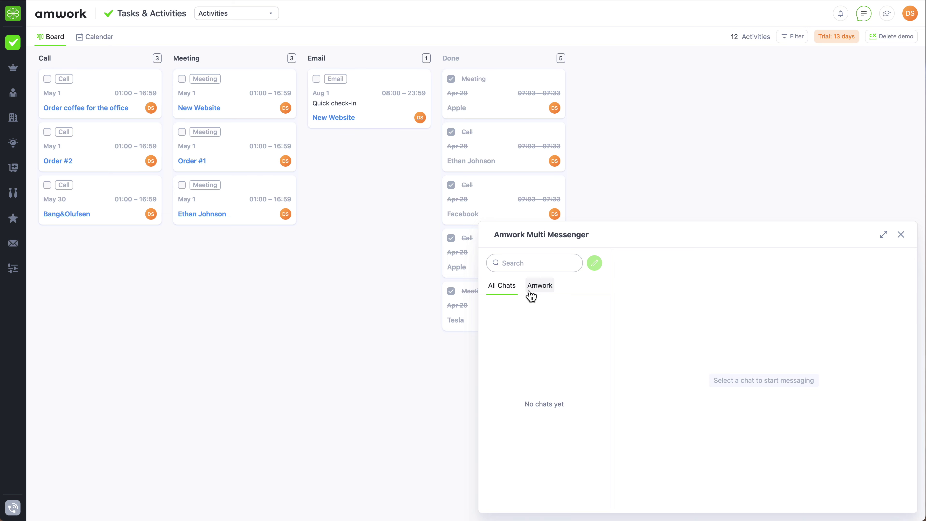
pyautogui.click(544, 288)
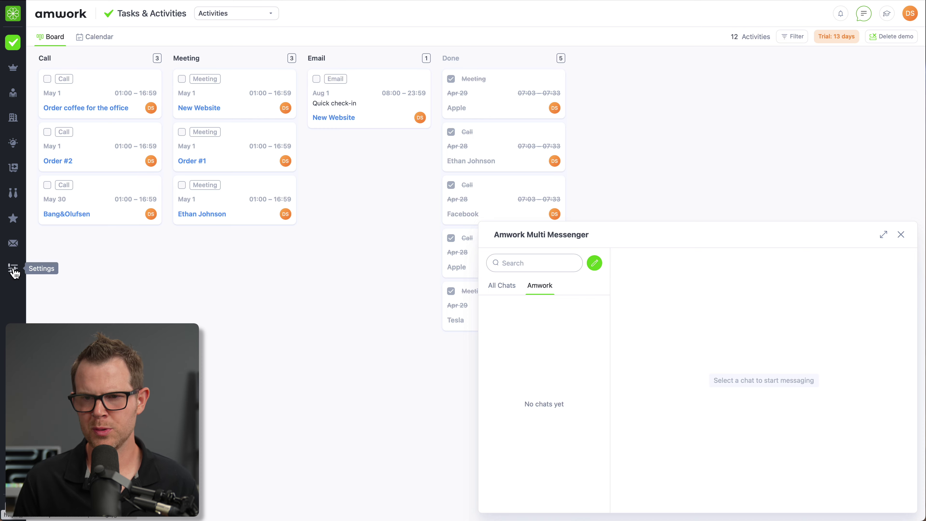
pyautogui.click(14, 270)
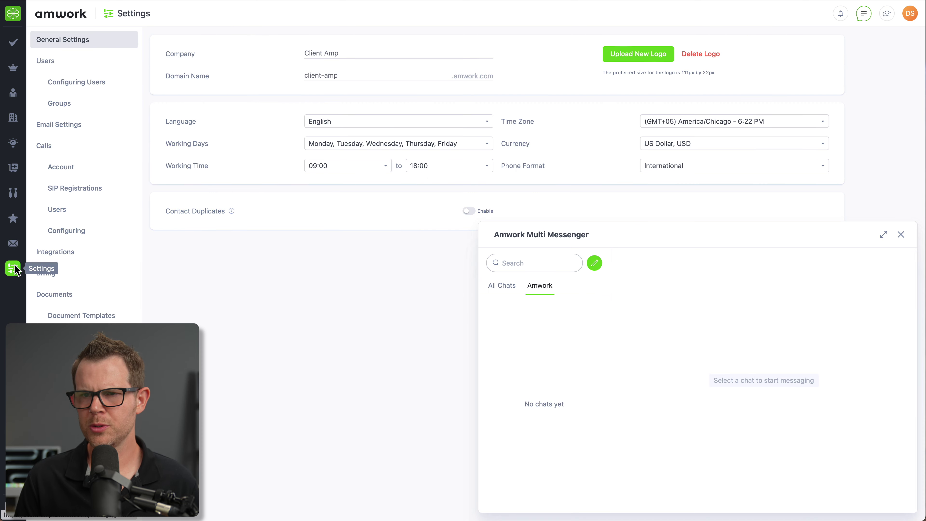
# - Add a new user from the users list and enter their first and last name
pyautogui.click(75, 81)
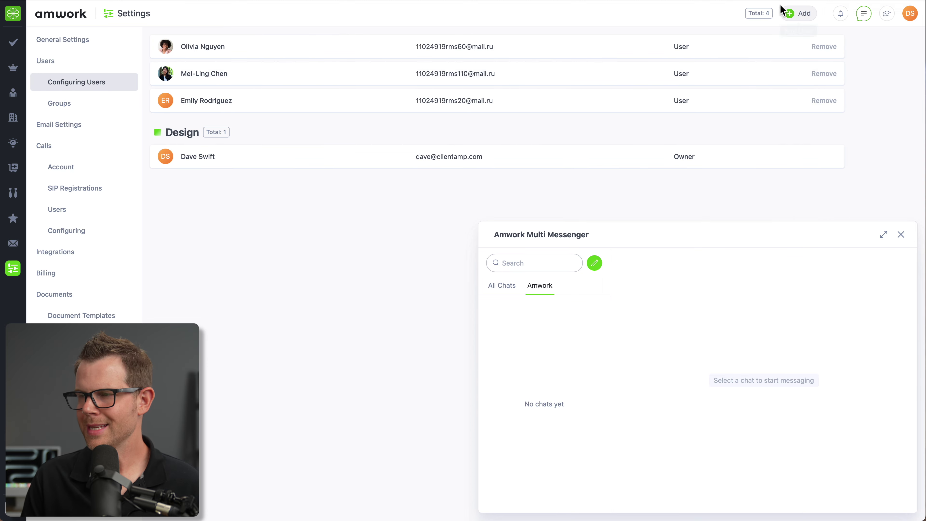
pyautogui.click(796, 15)
pyautogui.write('Jo')
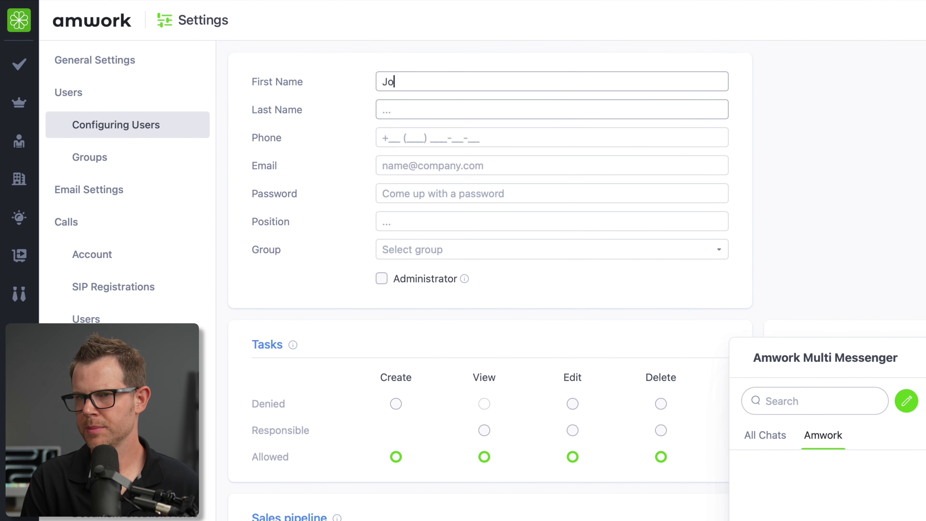
pyautogui.write('e')
pyautogui.press('Tab')
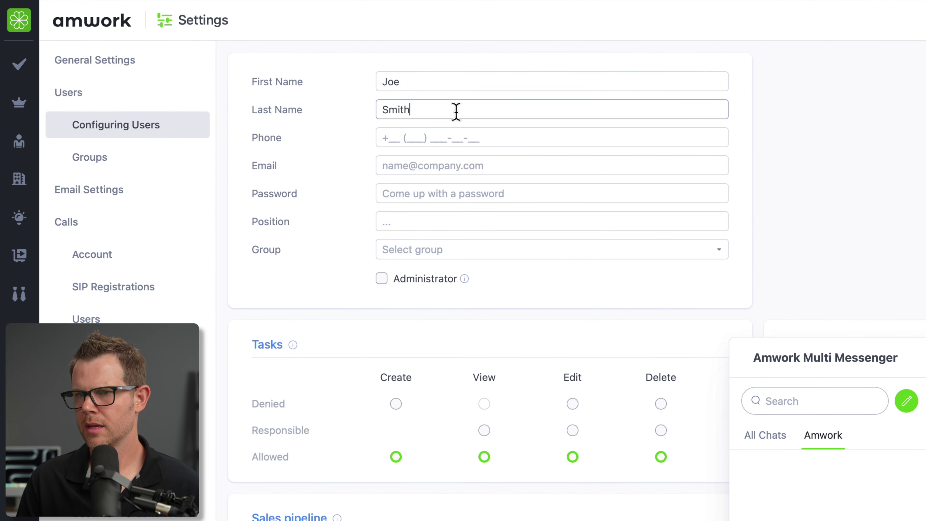
pyautogui.write('Smith')
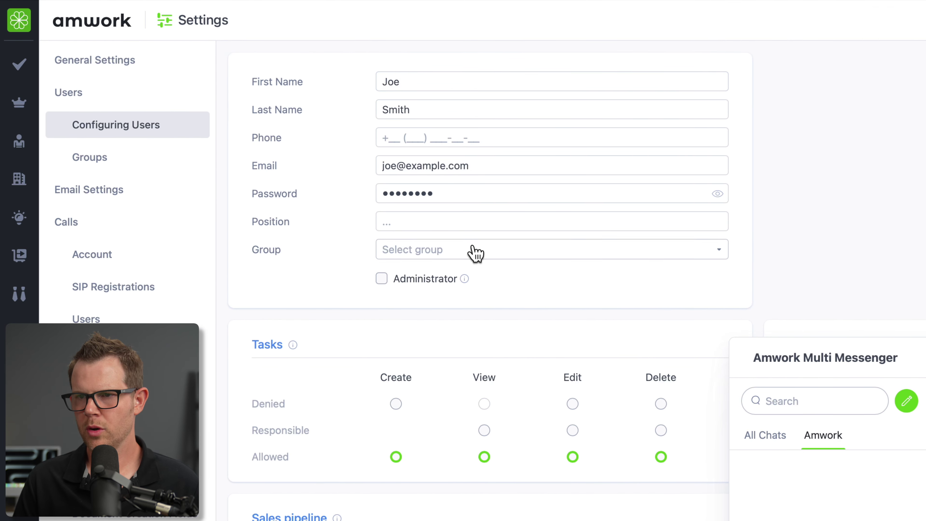
# - Set the new user's position to Designer and their group to Design
pyautogui.click(433, 221)
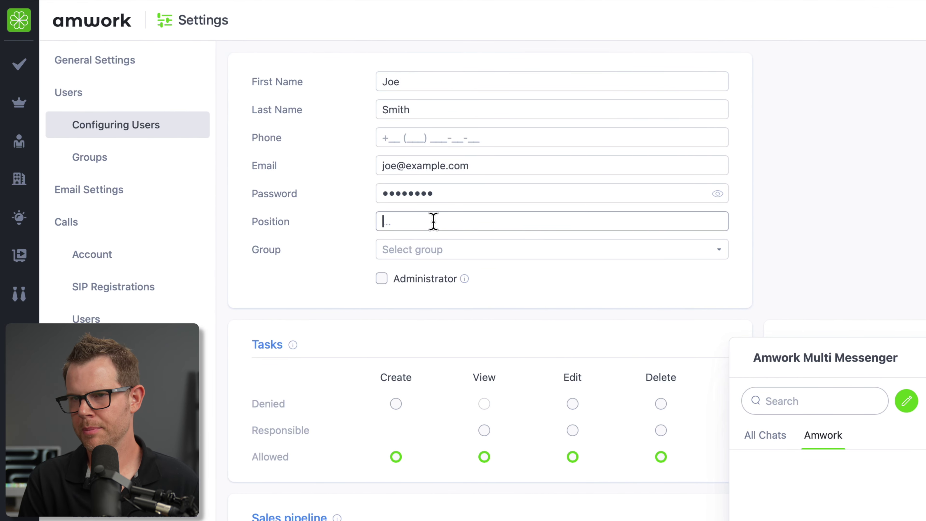
pyautogui.write('Designer')
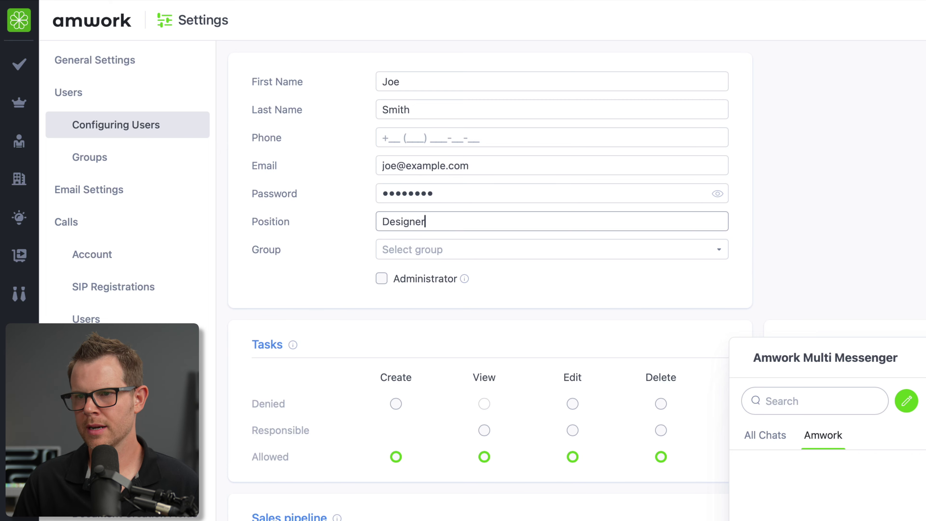
pyautogui.click(459, 255)
pyautogui.click(441, 282)
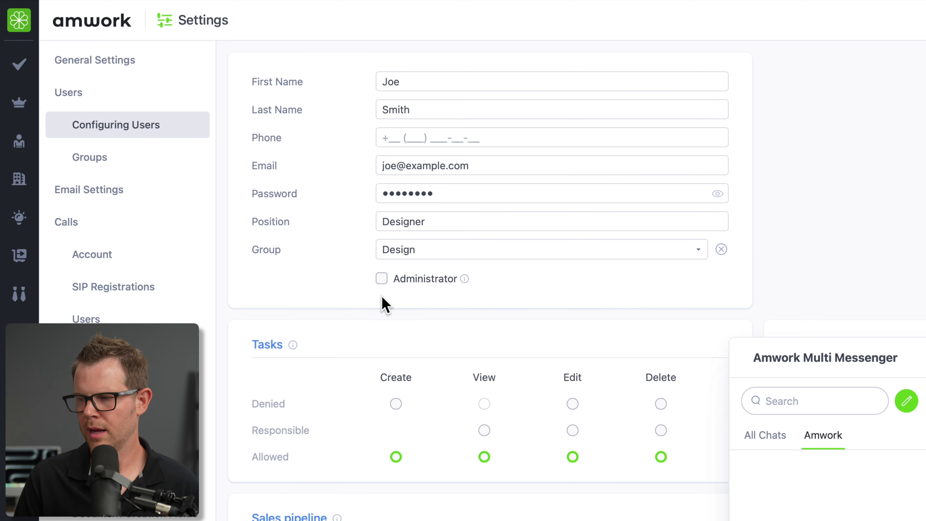
# - Set the designer's Hiring Create, View, Edit and Delete permissions to Denied and save the user
pyautogui.click(918, 239)
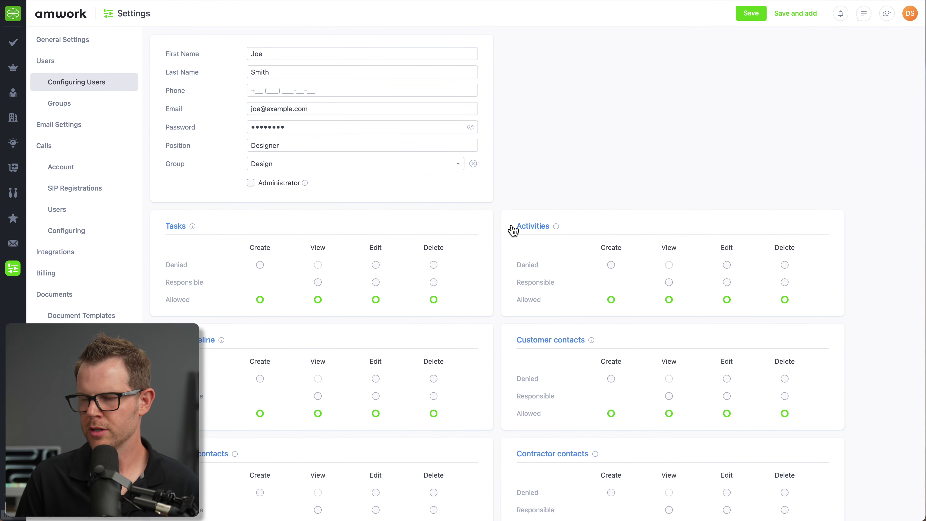
pyautogui.scroll(-4, 692, 288)
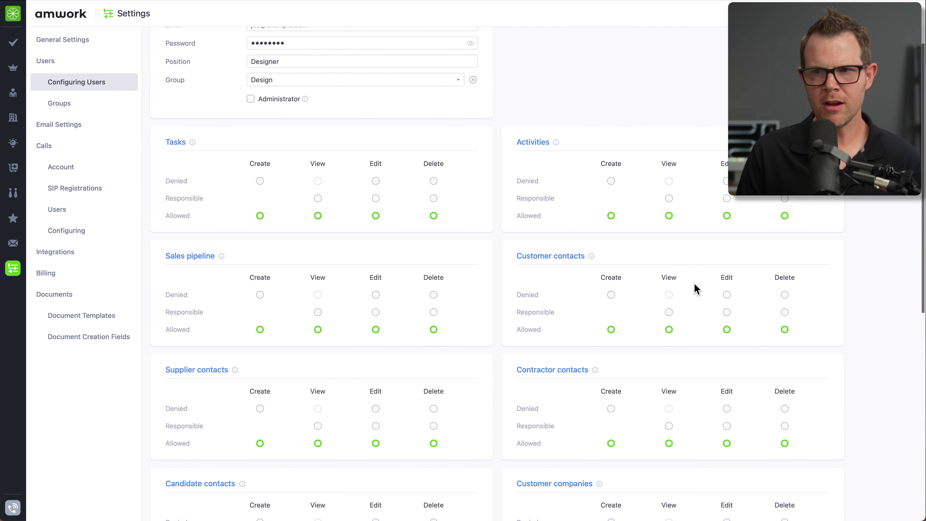
pyautogui.scroll(-5, 692, 291)
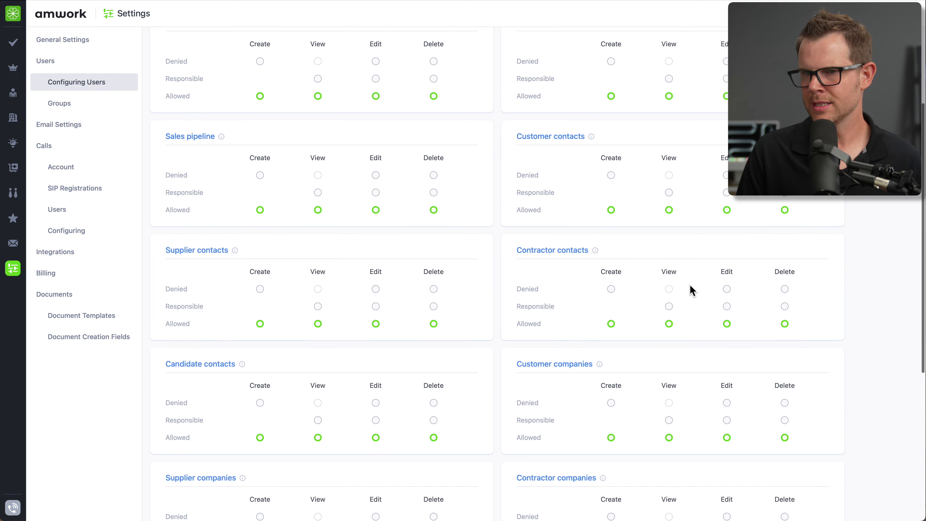
pyautogui.scroll(-5, 690, 288)
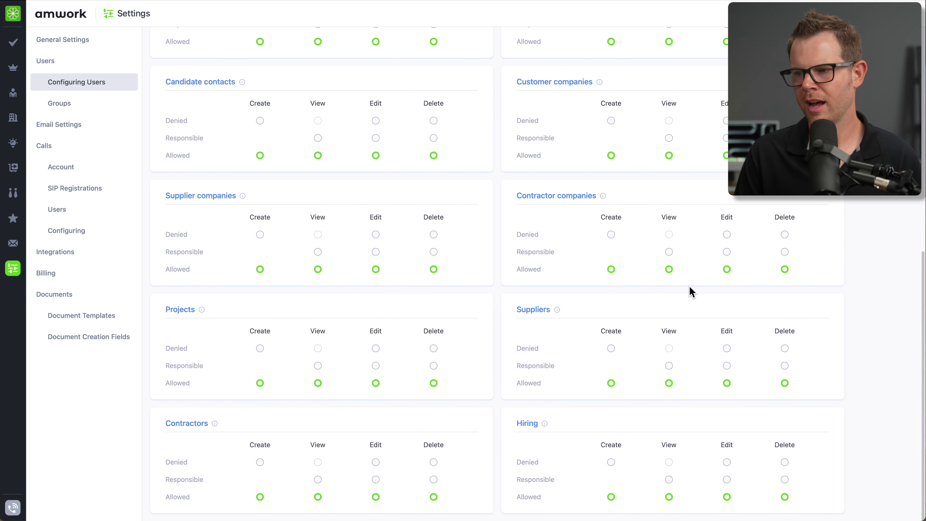
pyautogui.click(611, 462)
pyautogui.click(669, 462)
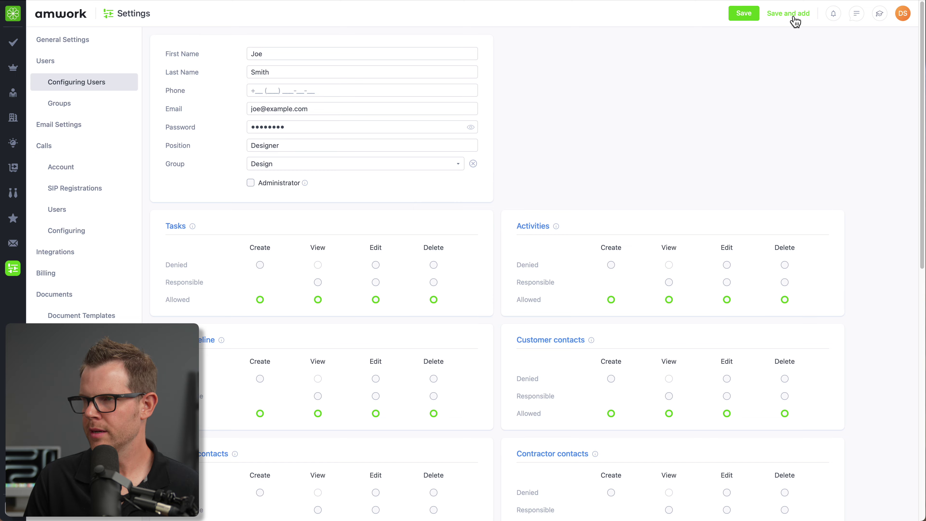
pyautogui.click(792, 17)
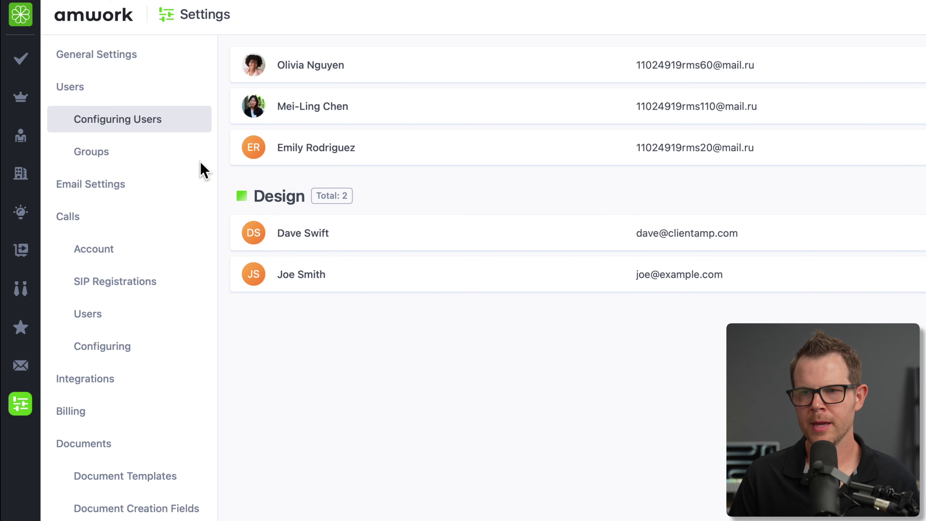
# - Add a Development user group and begin a subgroup under Design
pyautogui.click(103, 160)
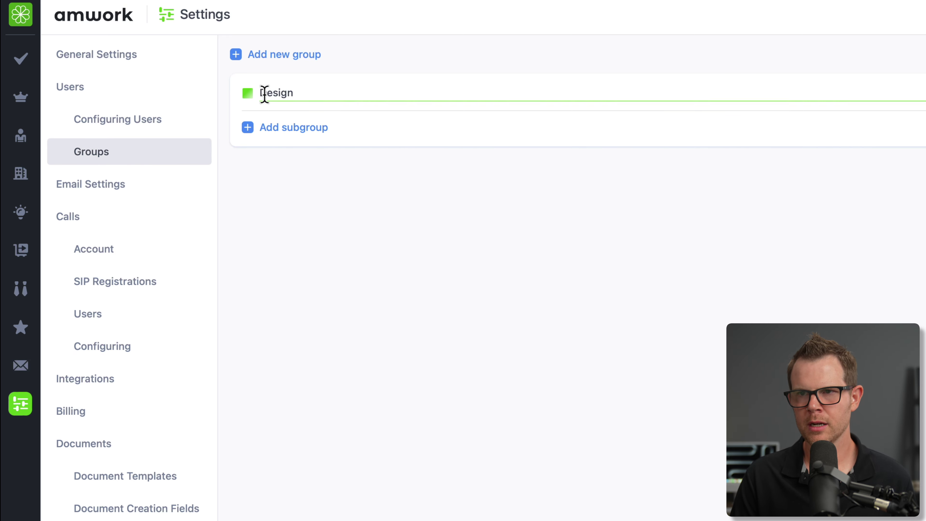
pyautogui.click(269, 54)
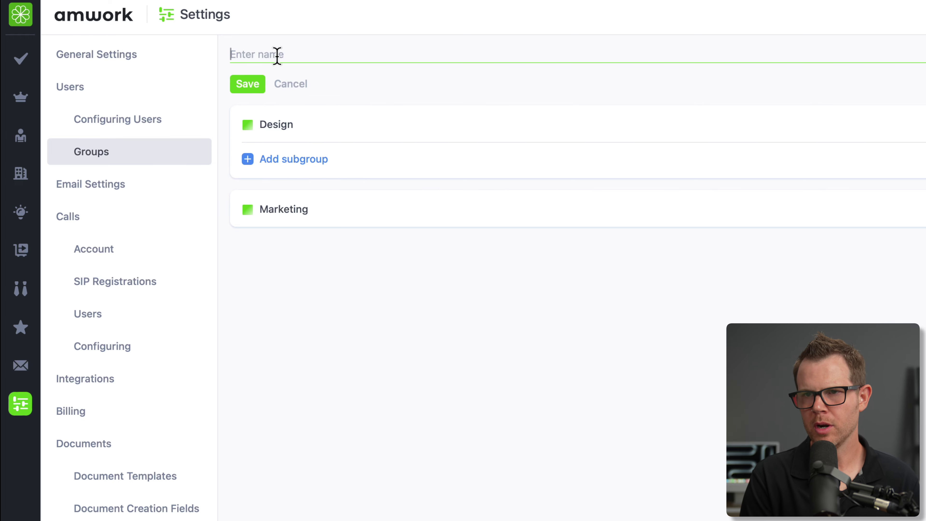
pyautogui.write('De')
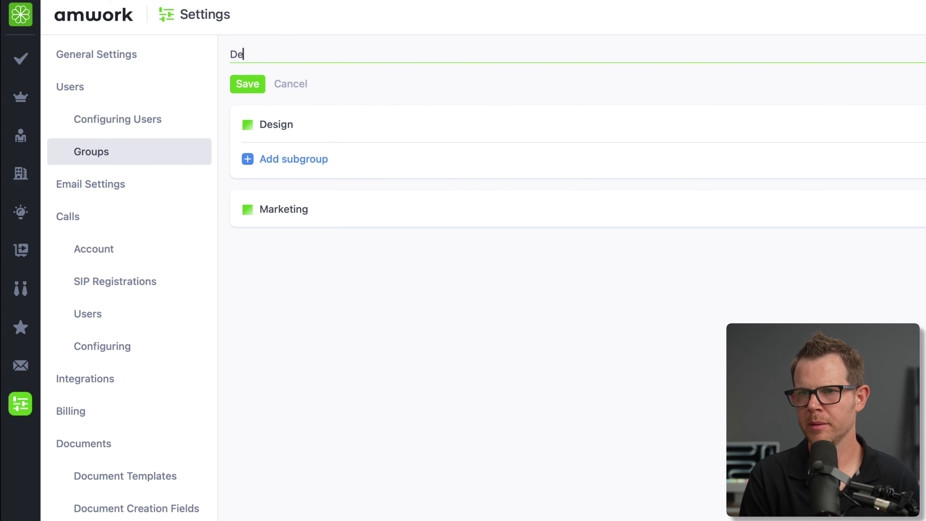
pyautogui.write('velopment')
pyautogui.press('Return')
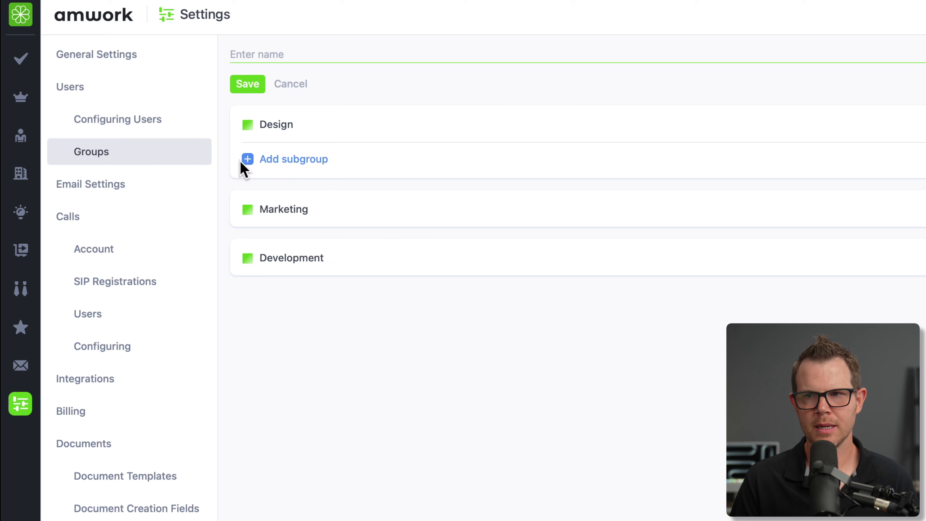
pyautogui.click(250, 159)
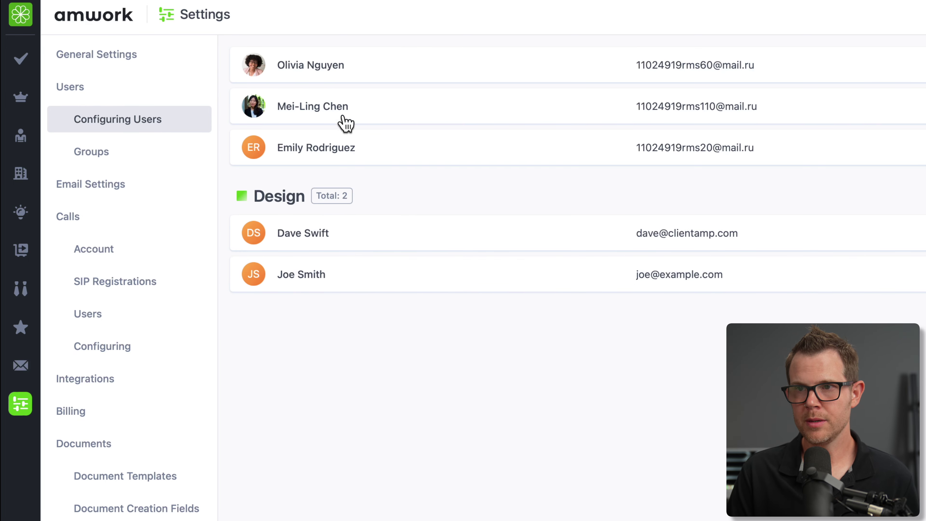
# - Assign the listed users to the Marketing and Senior Design groups
pyautogui.click(335, 76)
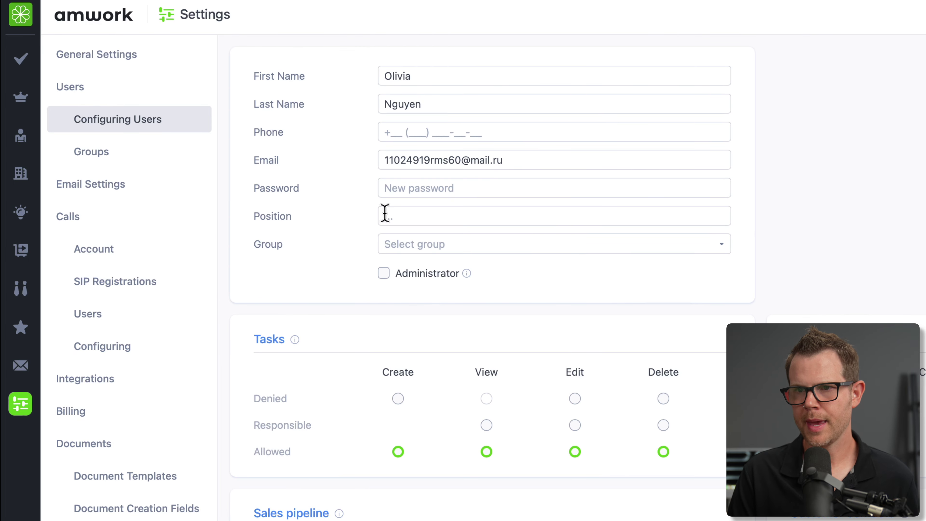
pyautogui.click(421, 252)
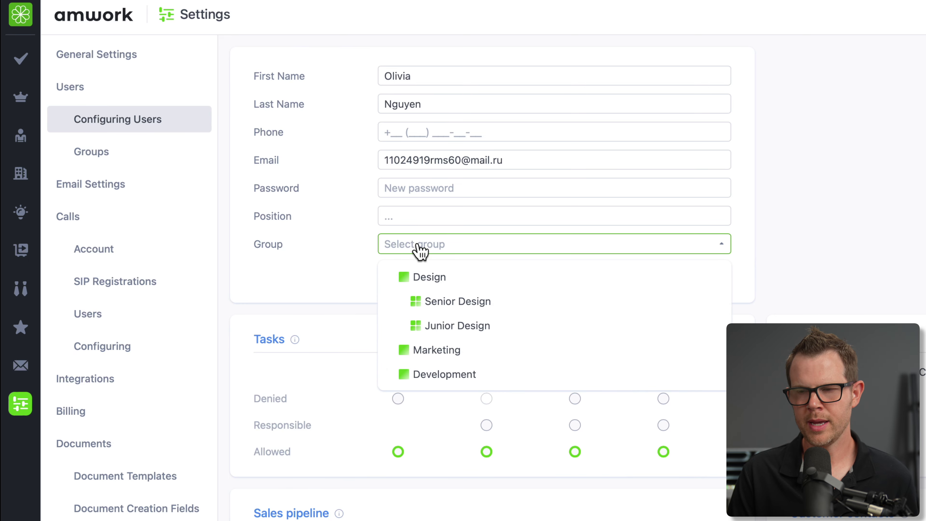
pyautogui.click(479, 350)
pyautogui.click(438, 255)
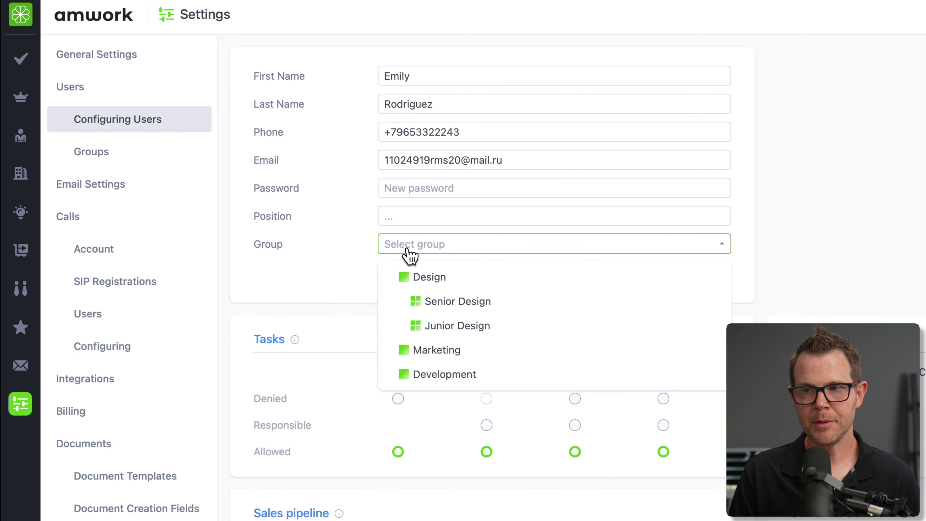
pyautogui.click(429, 314)
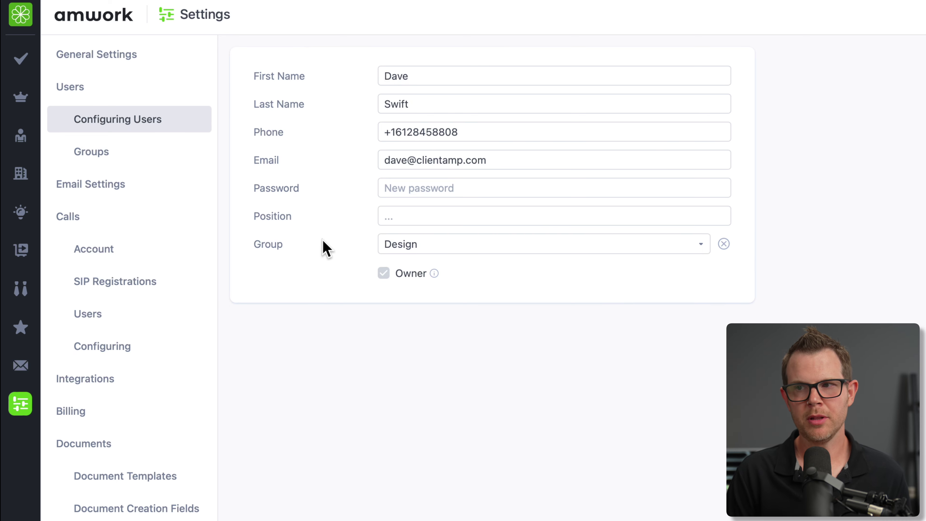
pyautogui.click(490, 252)
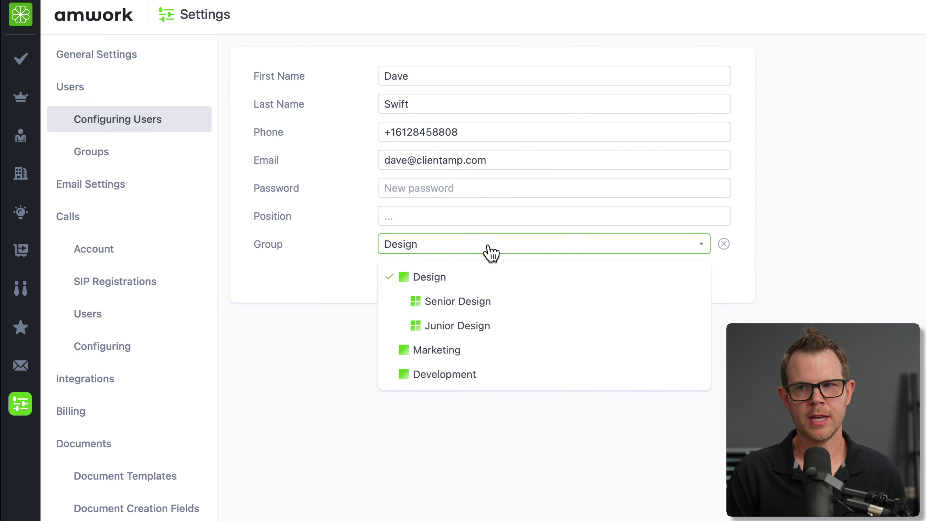
pyautogui.click(517, 360)
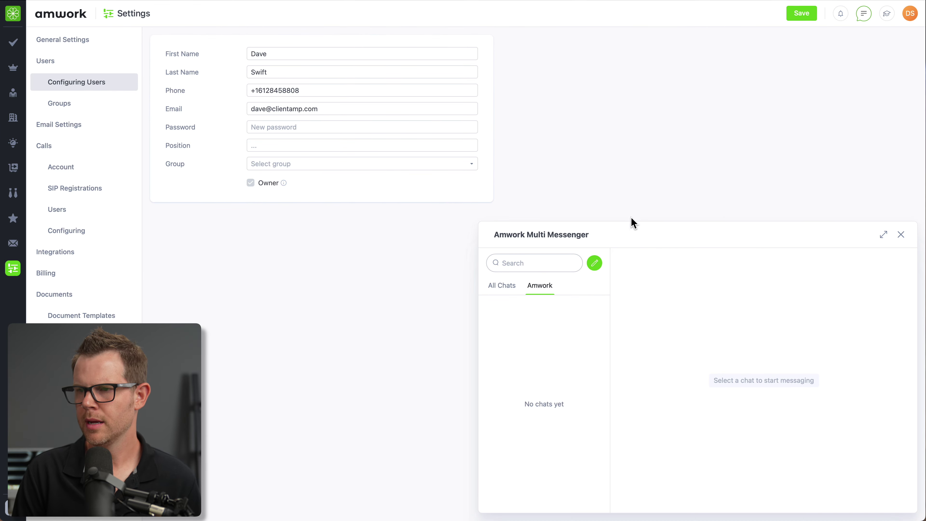
# - Start a new internal chat with the Design-group colleague
pyautogui.click(594, 264)
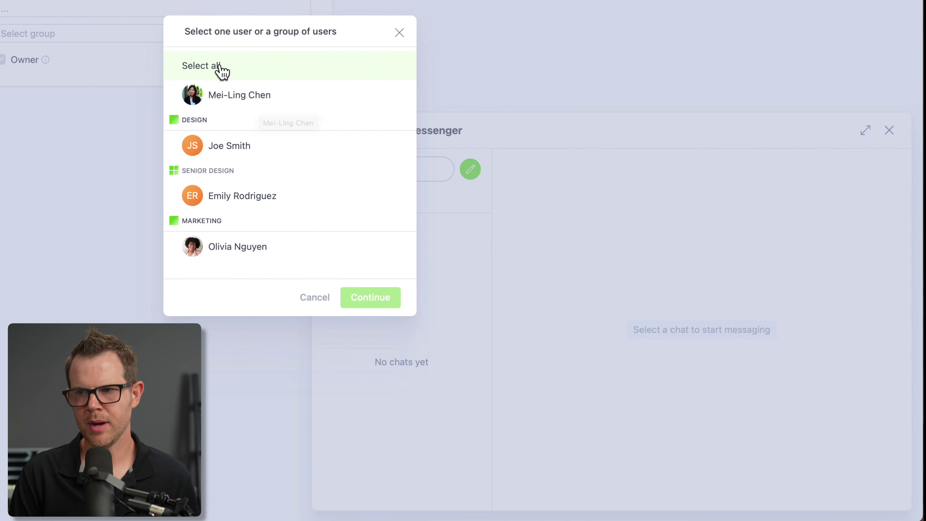
pyautogui.click(266, 146)
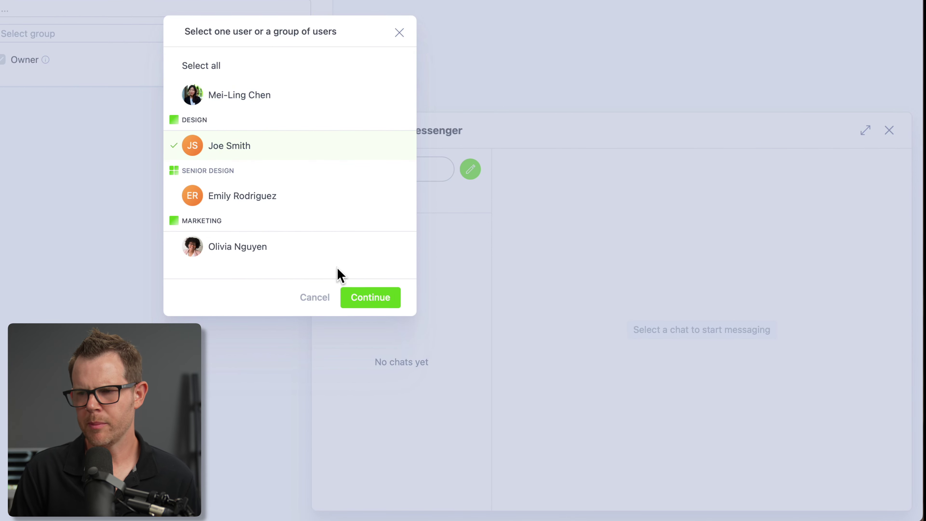
pyautogui.click(377, 305)
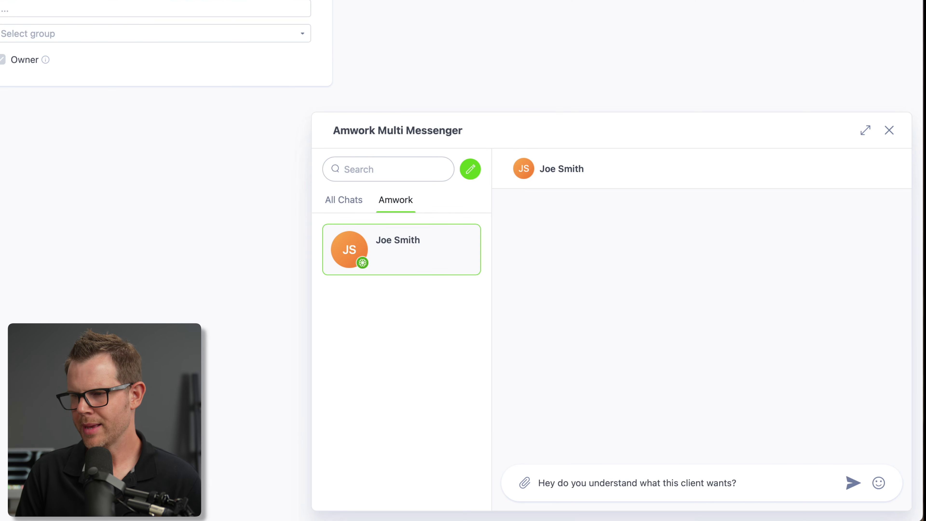
# - Add a heart-eyes emoji and attach the ContentBoom thumbnail PNG to the message
pyautogui.click(878, 482)
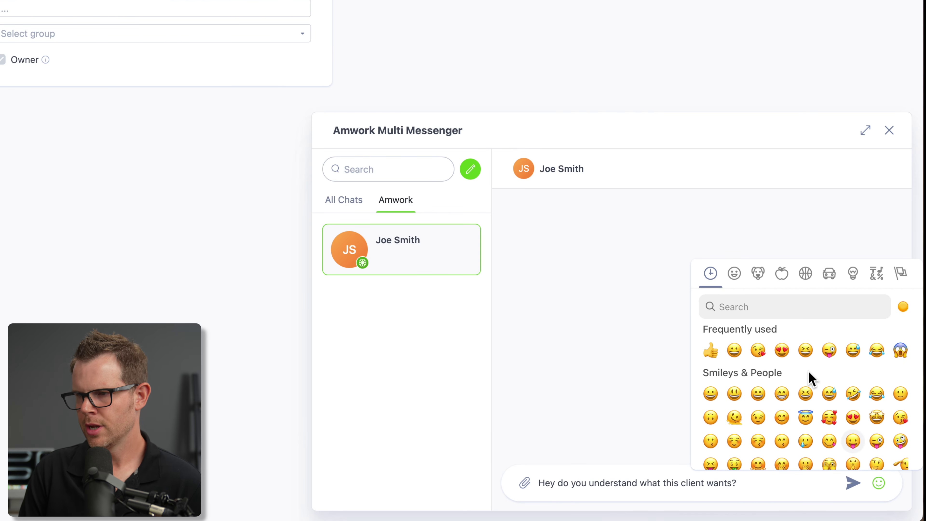
pyautogui.click(782, 350)
pyautogui.click(524, 482)
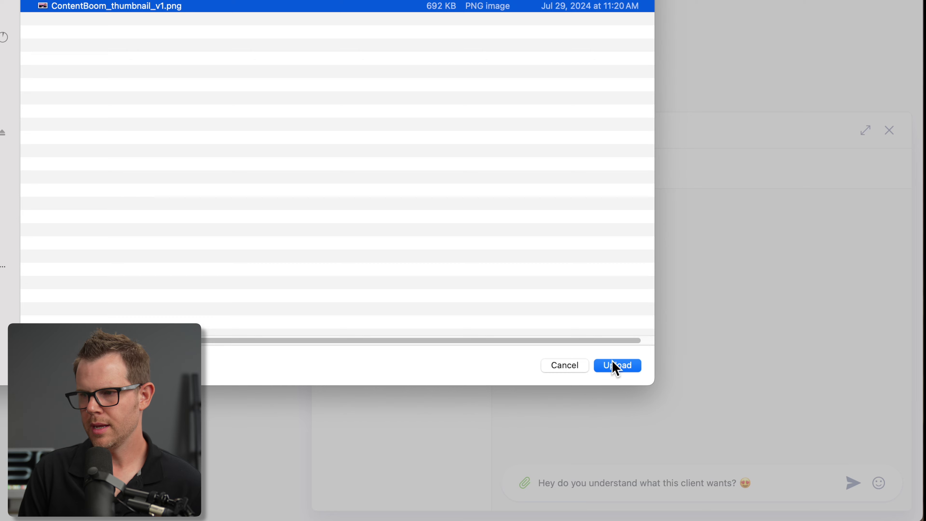
pyautogui.click(617, 366)
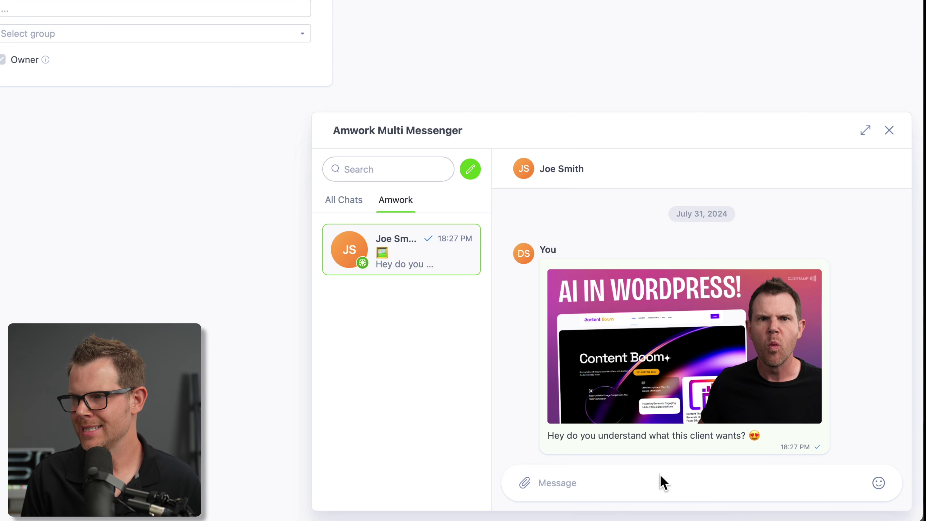
pyautogui.moveTo(768, 389)
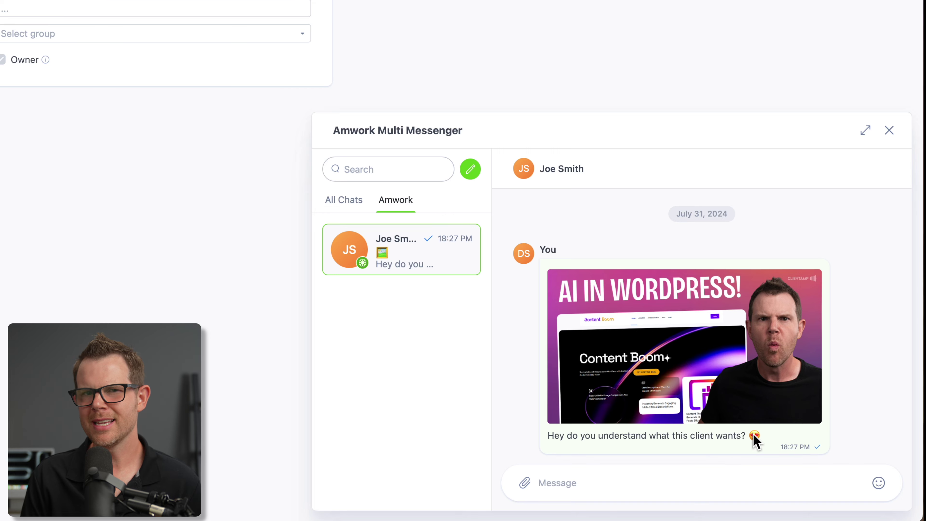
# - Insert two emojis from the emoji picker into a new chat message
pyautogui.click(878, 483)
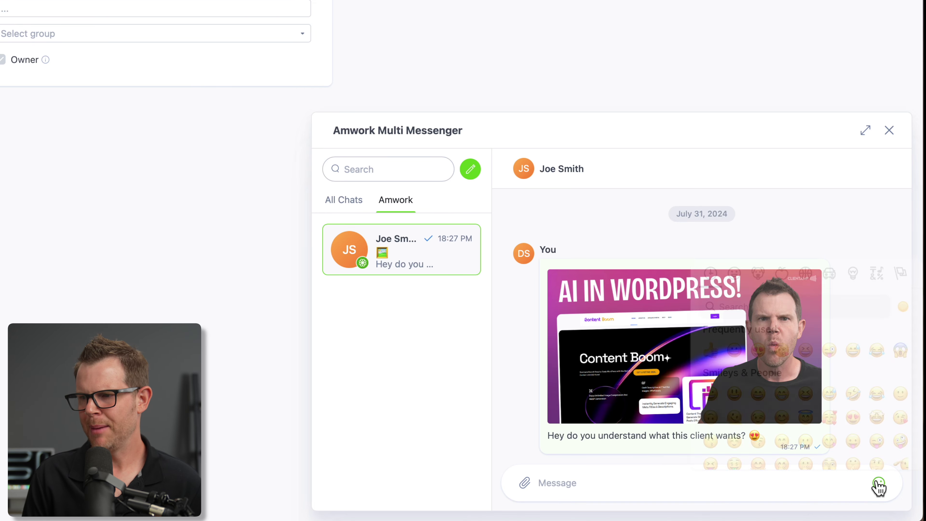
pyautogui.click(806, 415)
pyautogui.click(795, 478)
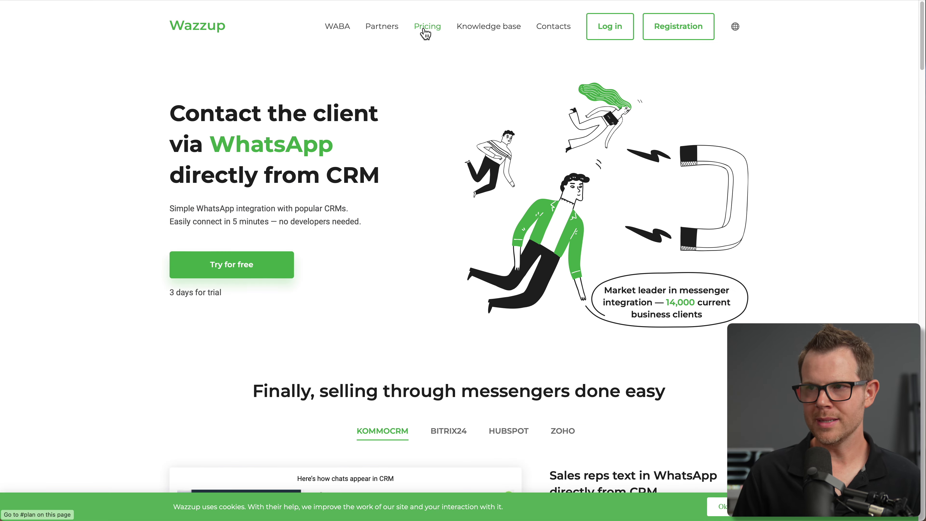
pyautogui.click(423, 31)
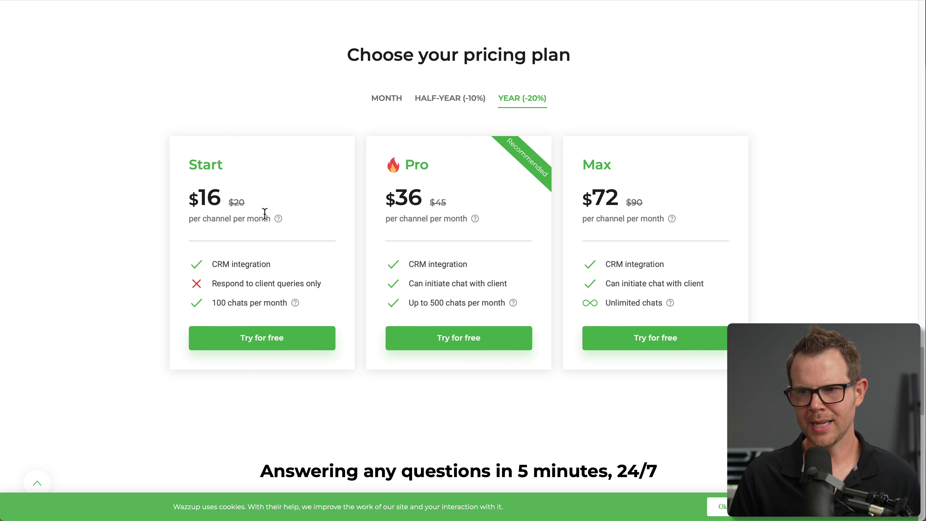
pyautogui.scroll(-3, 330, 278)
pyautogui.scroll(-3, 330, 281)
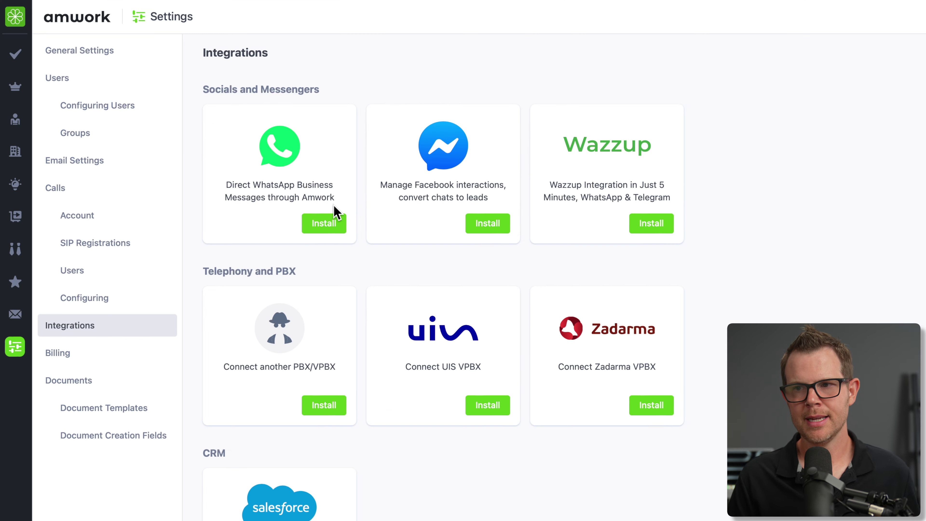
pyautogui.click(330, 224)
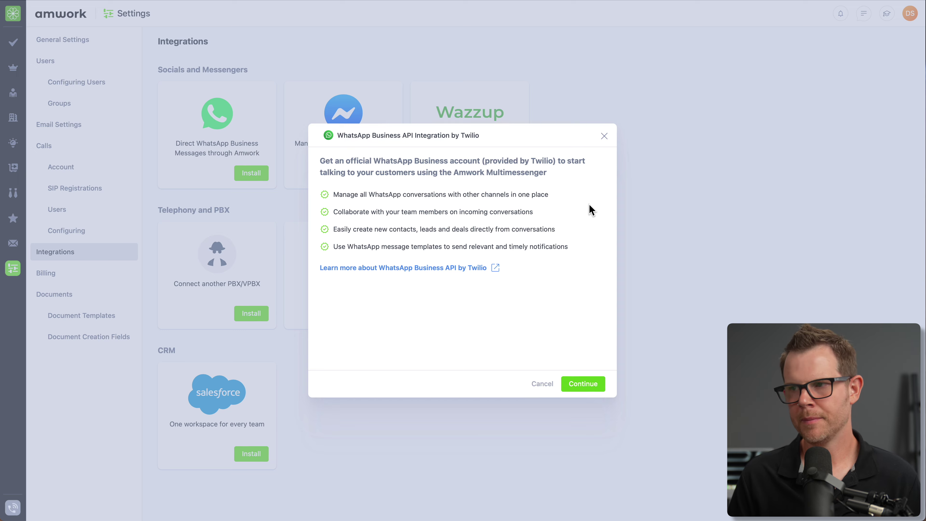
# - Close the WhatsApp details and install Facebook Messenger, continuing to Facebook's authorisation
pyautogui.click(604, 137)
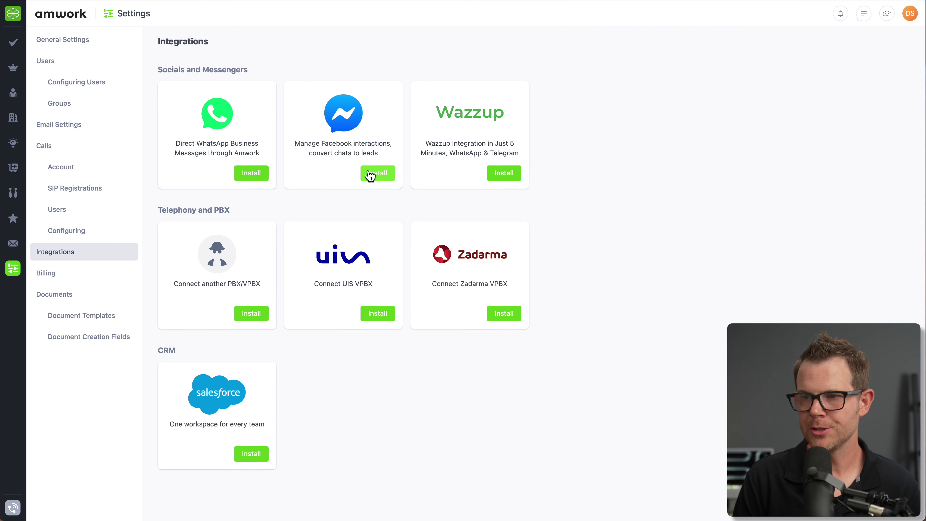
pyautogui.click(377, 178)
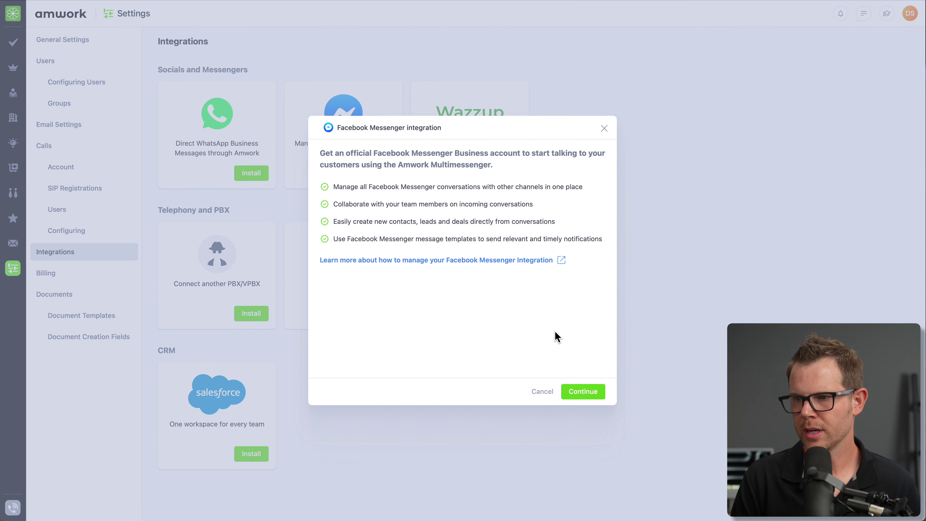
pyautogui.click(591, 396)
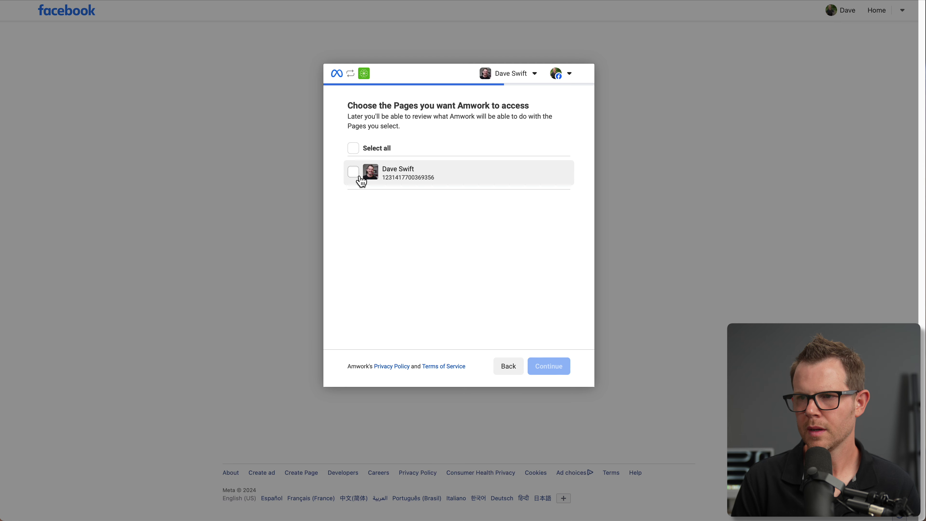
# - Select the business Page, grant Amwork its requested permissions and acknowledge the connection
pyautogui.click(356, 180)
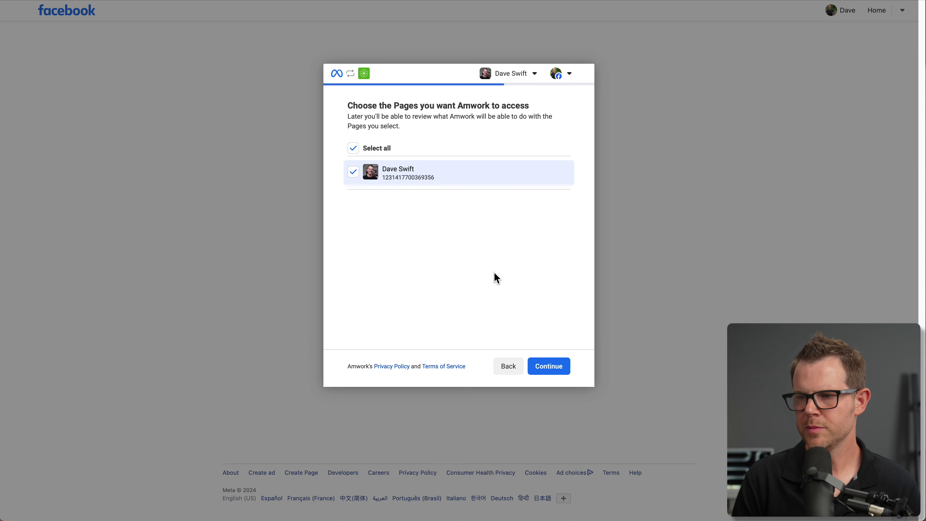
pyautogui.click(557, 370)
pyautogui.click(567, 364)
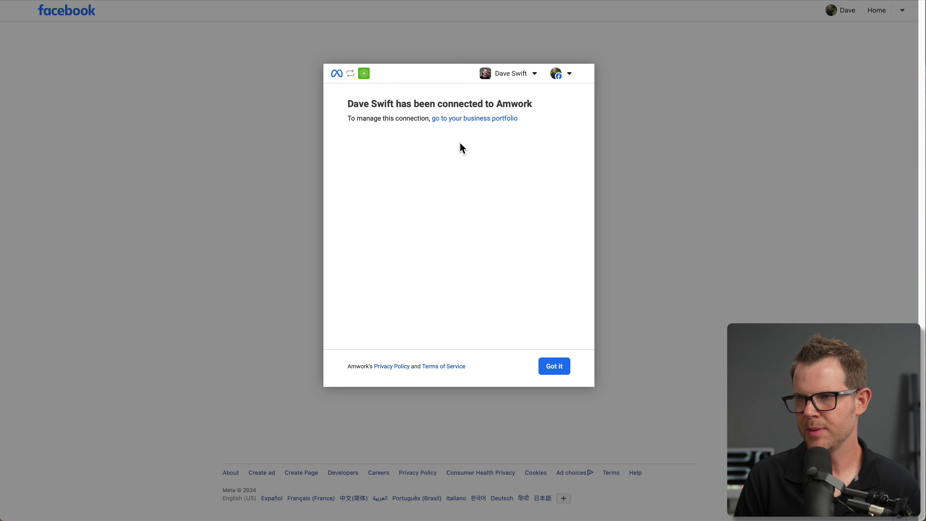
pyautogui.click(554, 368)
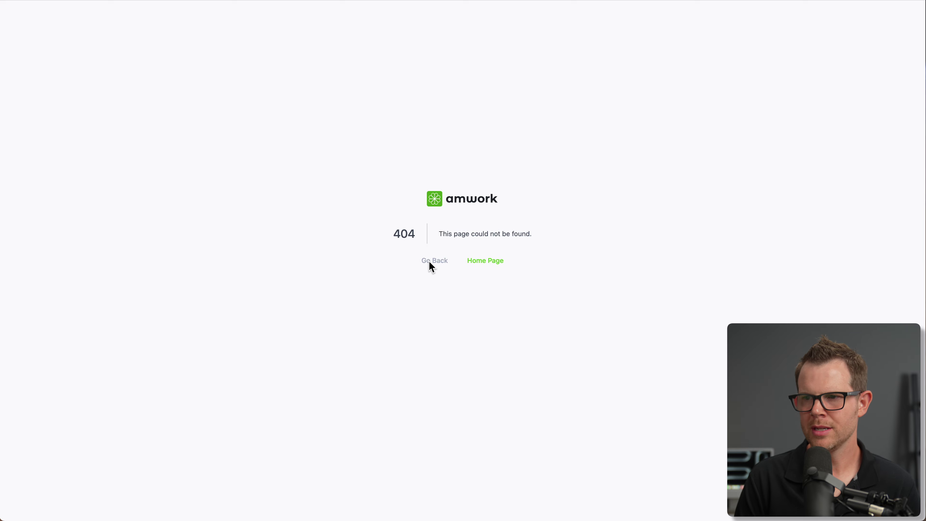
# - Check the connected Facebook Page's chats and Message button in the Multi Messenger panel
pyautogui.click(485, 260)
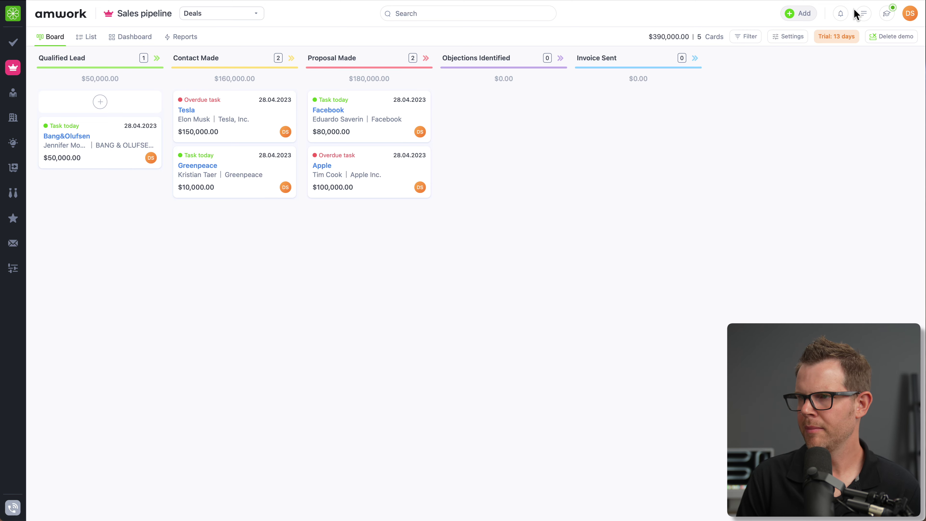
pyautogui.click(865, 15)
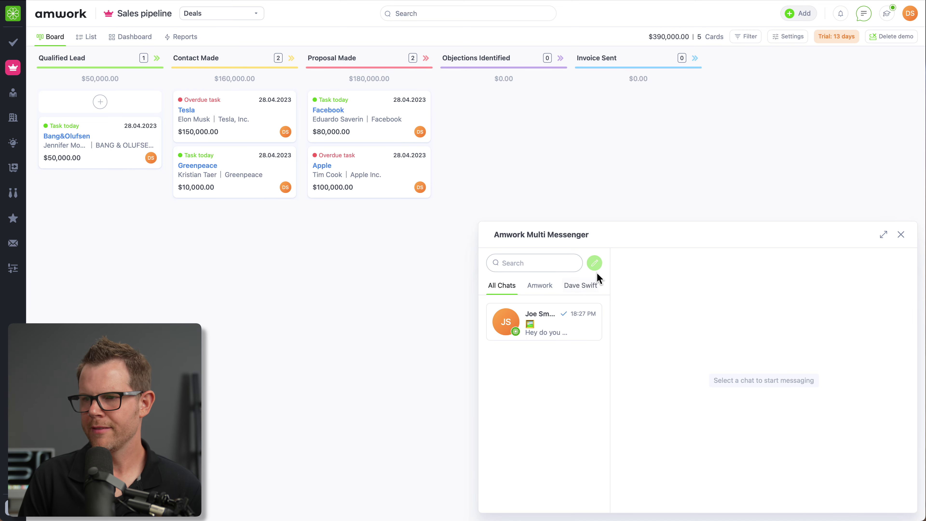
pyautogui.click(587, 287)
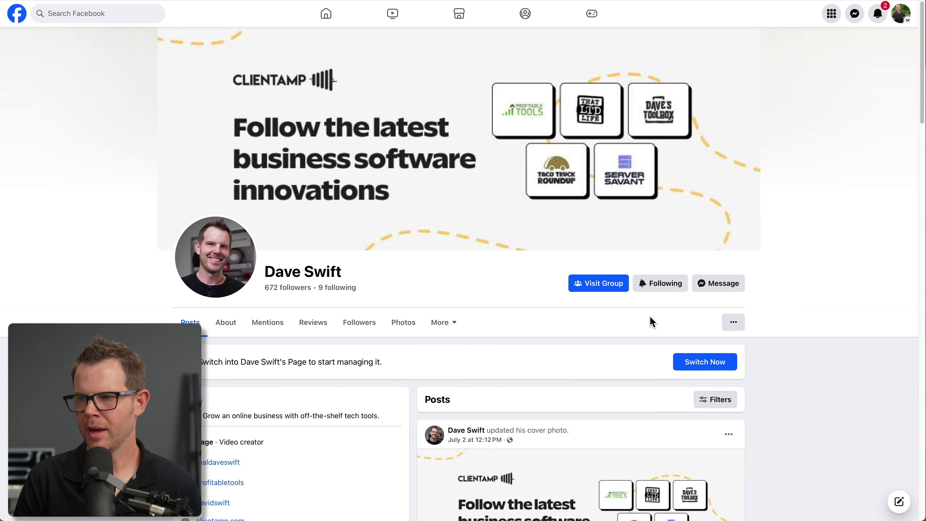
pyautogui.click(736, 286)
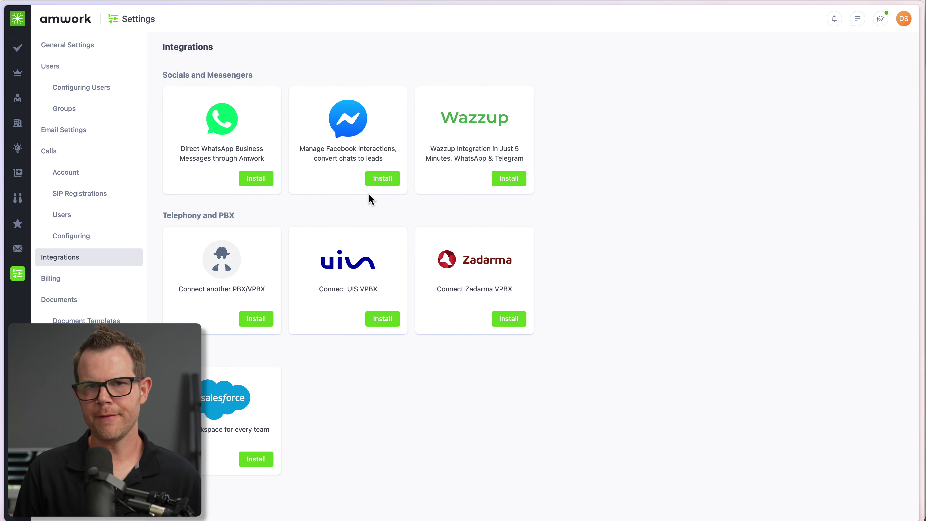
pyautogui.click(380, 180)
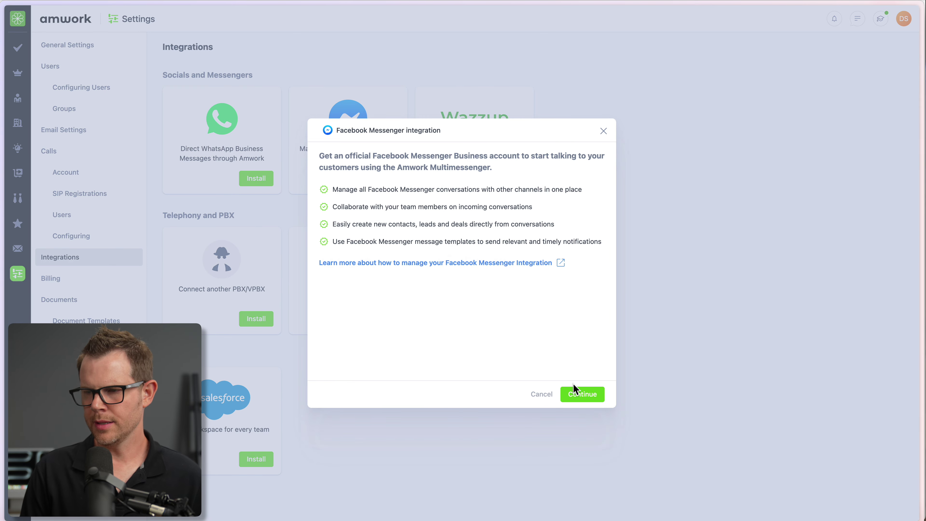
# - Repeat the Facebook authorisation with the business portfolio, then return to the amwork home page
pyautogui.click(587, 397)
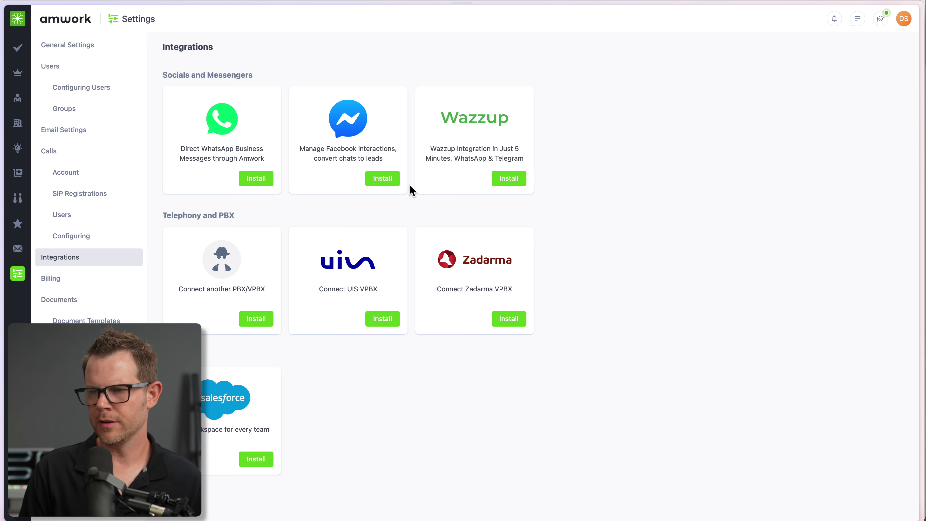
pyautogui.click(388, 182)
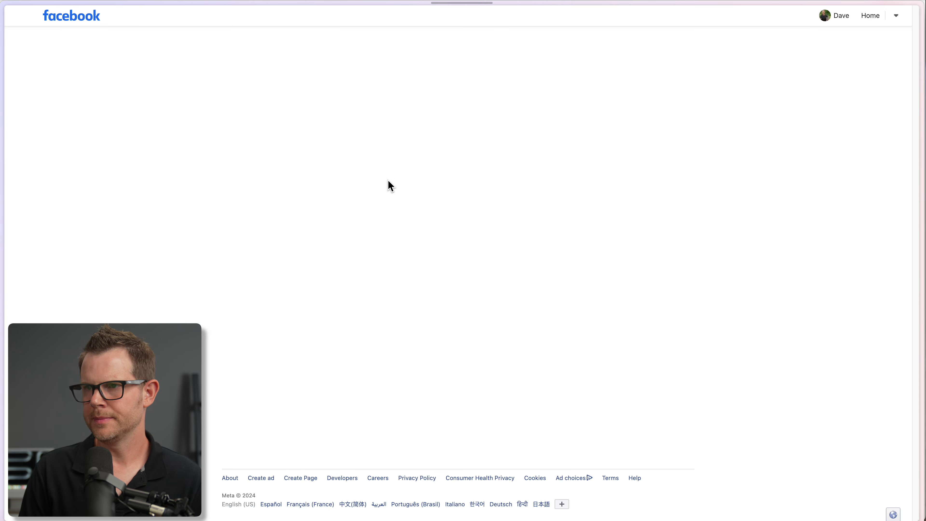
pyautogui.click(414, 175)
pyautogui.click(547, 370)
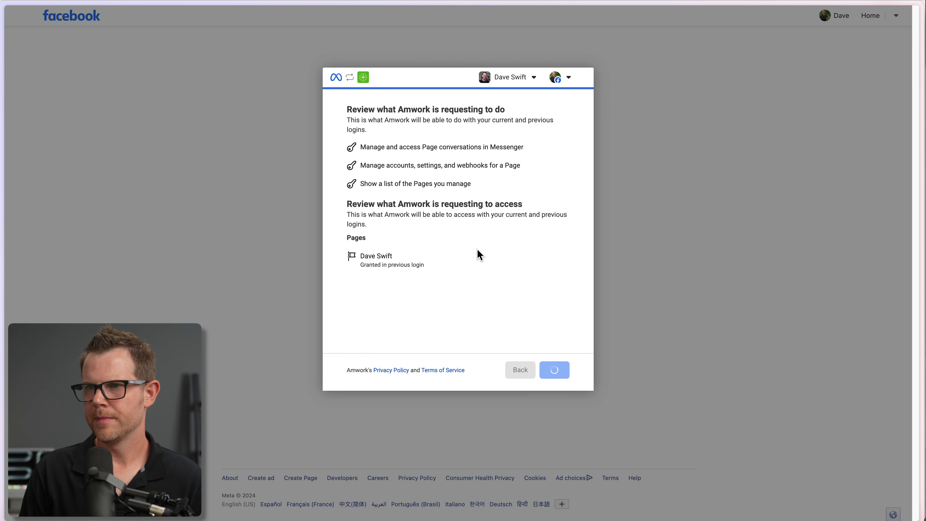
pyautogui.click(553, 373)
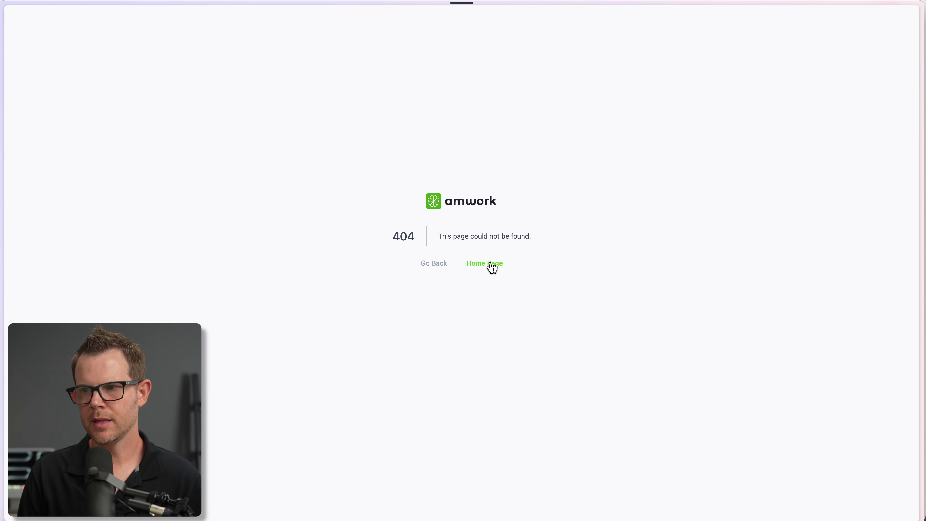
pyautogui.click(491, 264)
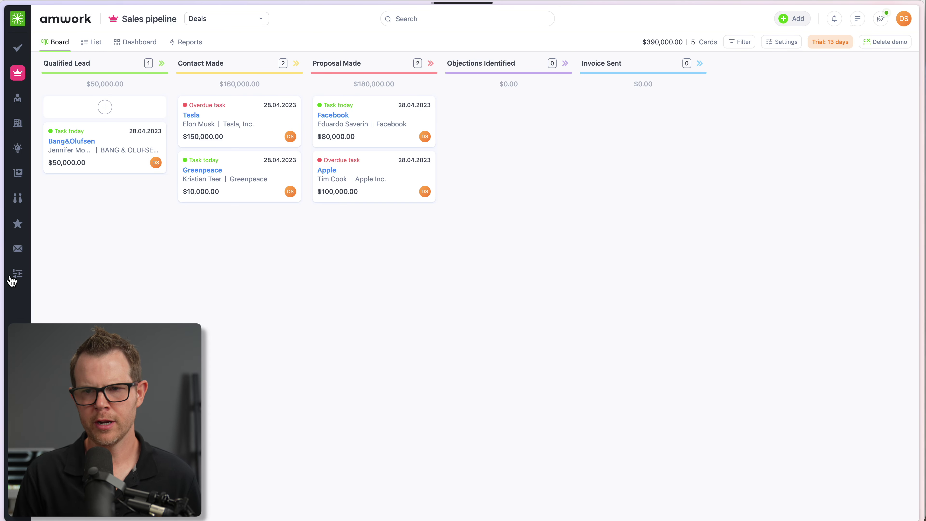
# - Go to the workspace settings and open the Integrations page
pyautogui.click(20, 276)
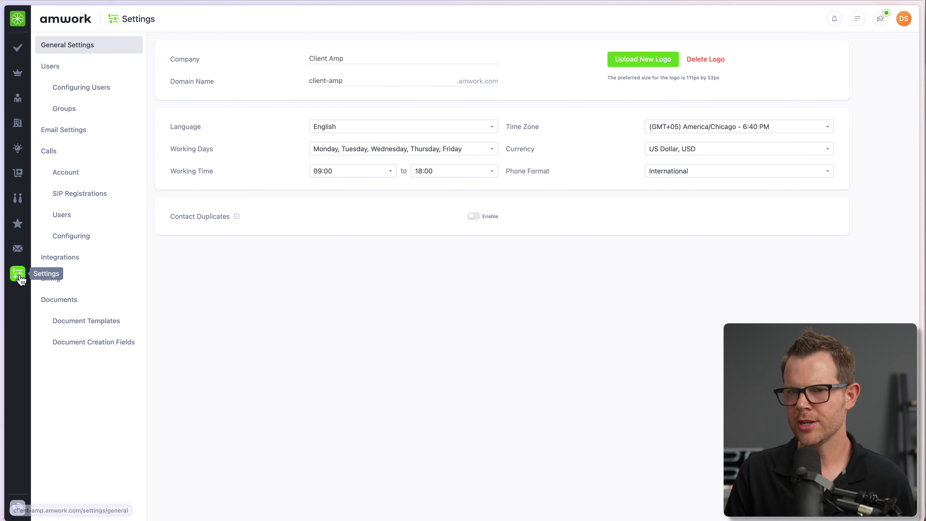
pyautogui.click(62, 260)
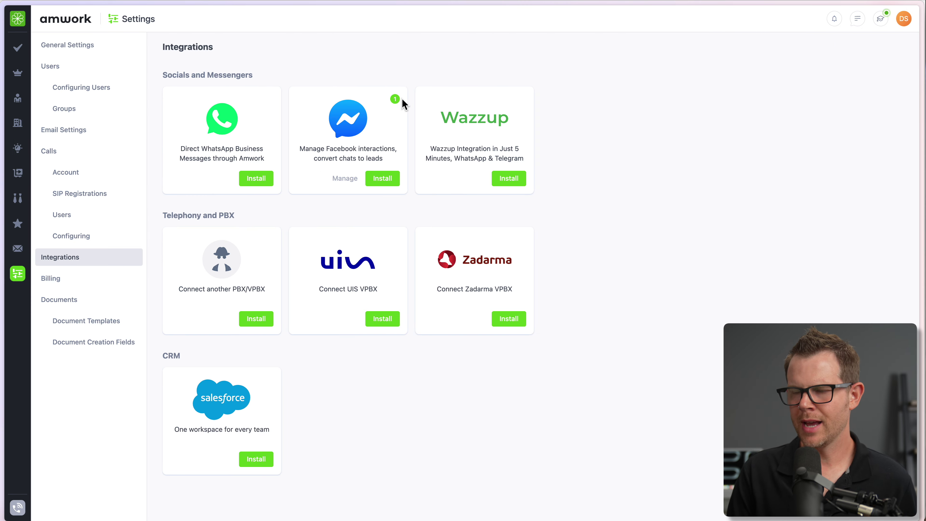
# - Edit the connected Facebook Messenger account and rename it to DS FB
pyautogui.click(347, 178)
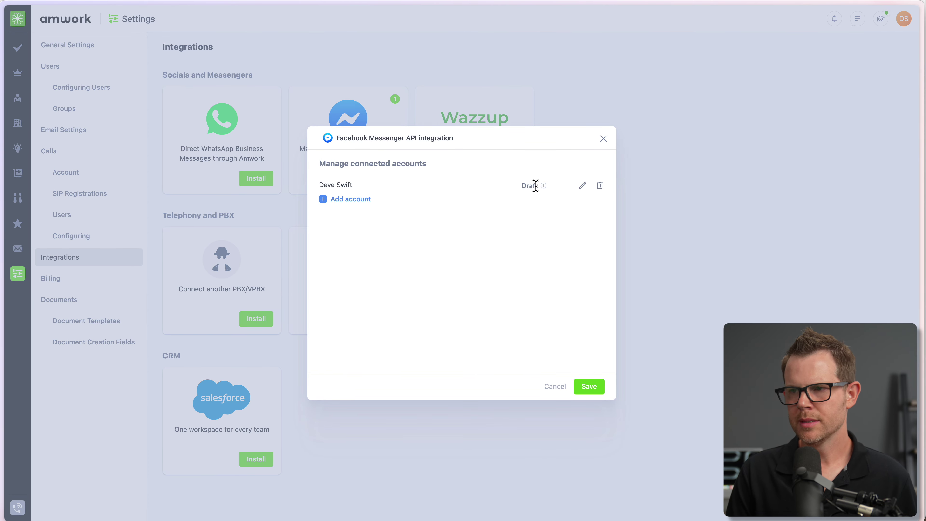
pyautogui.click(582, 185)
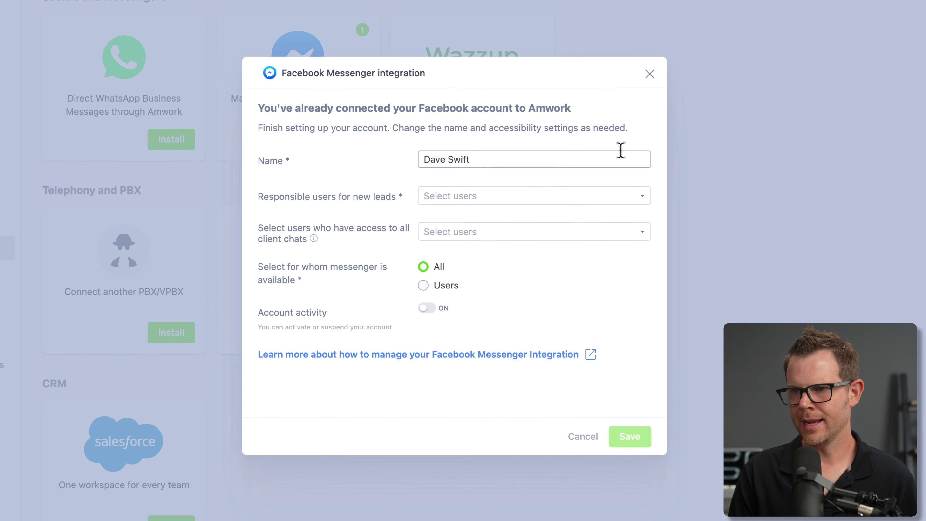
pyautogui.moveTo(472, 159); pyautogui.dragTo(359, 156)
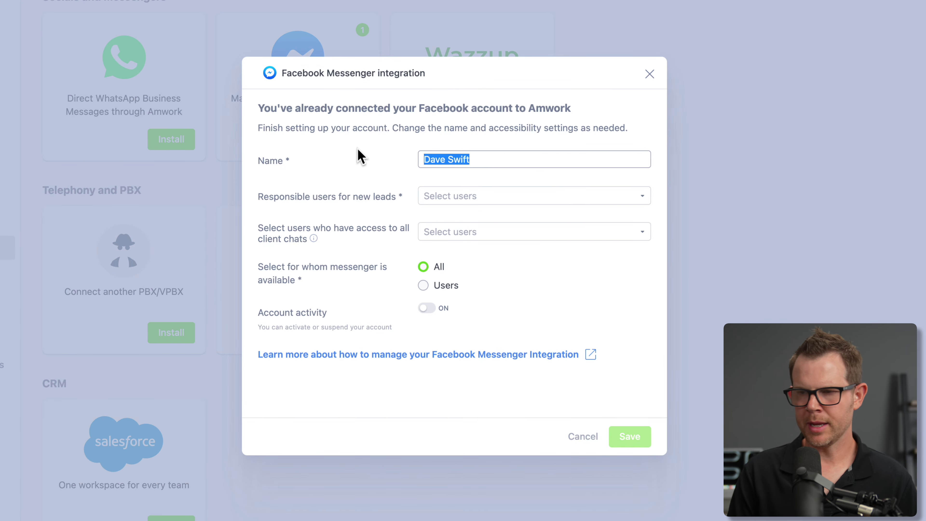
pyautogui.write('DS ')
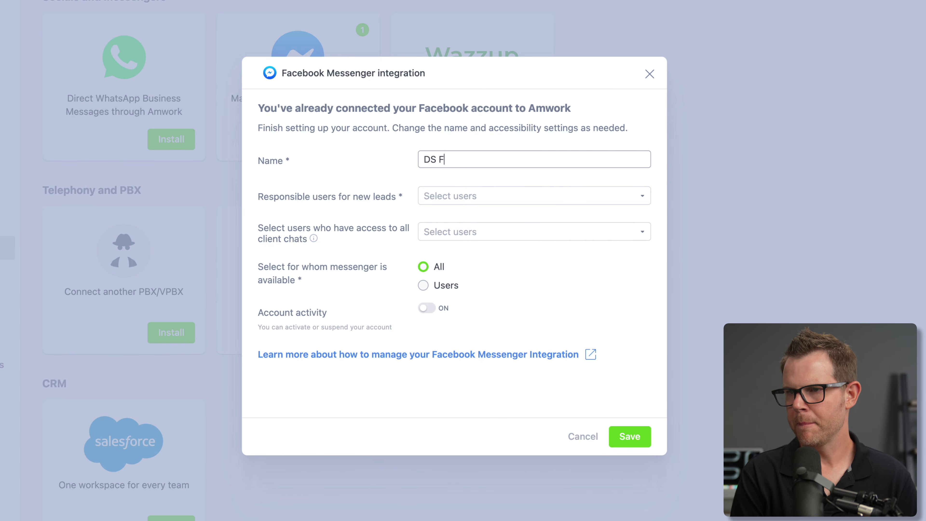
pyautogui.write('FB')
# - Assign a responsible user for new leads, give all users chat access, activate and save
pyautogui.click(485, 196)
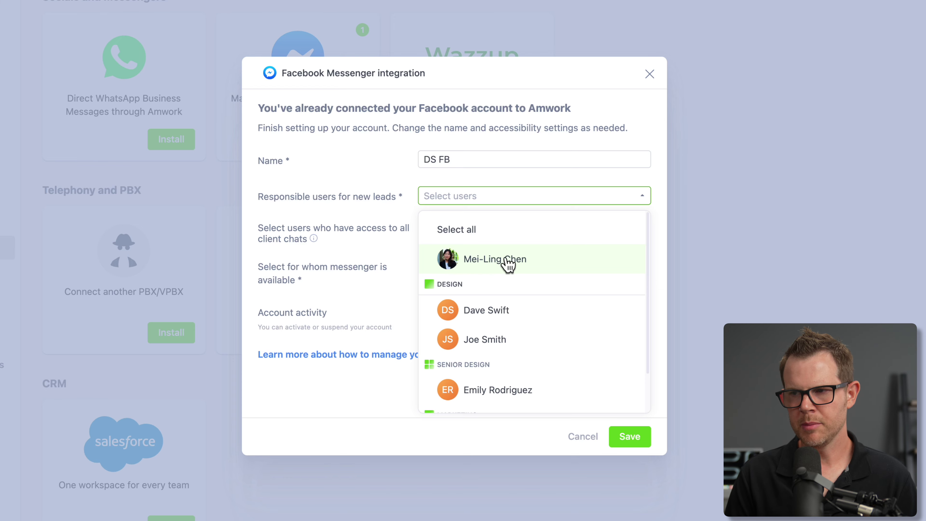
pyautogui.click(487, 316)
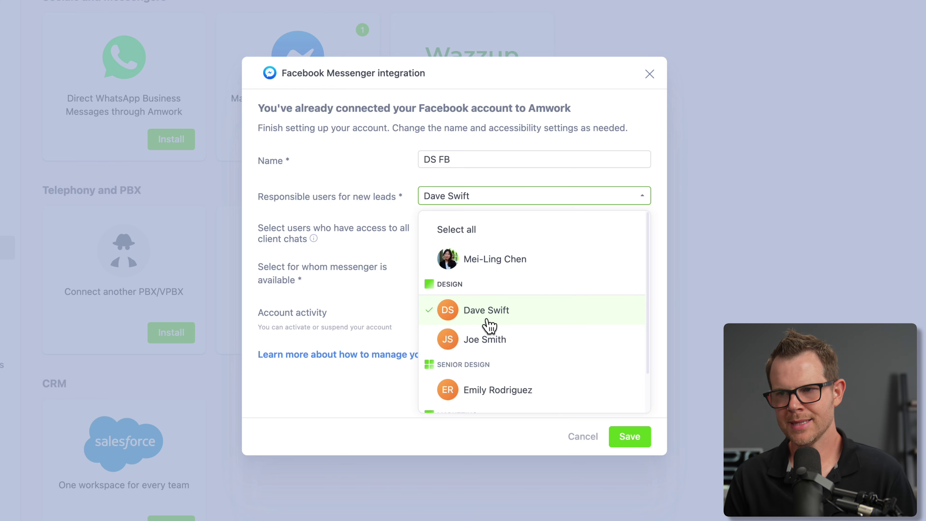
pyautogui.click(633, 440)
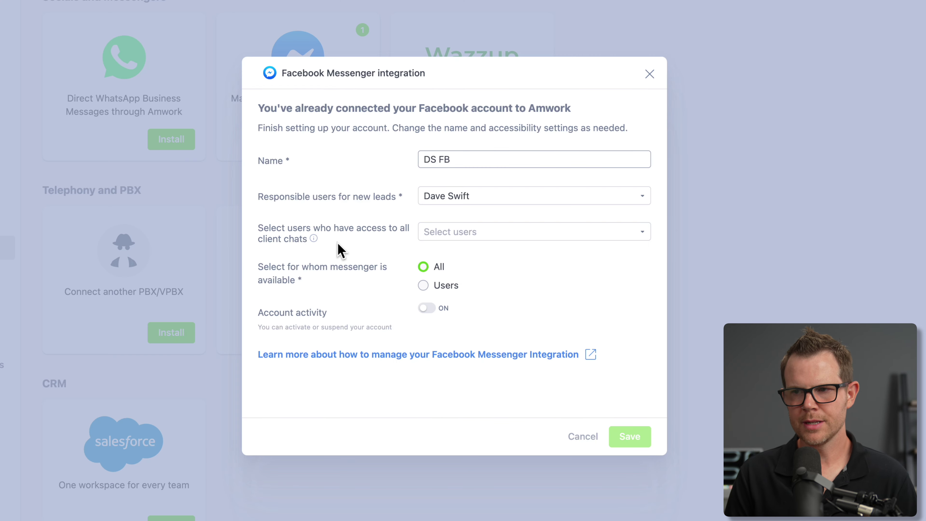
pyautogui.click(461, 238)
pyautogui.click(456, 268)
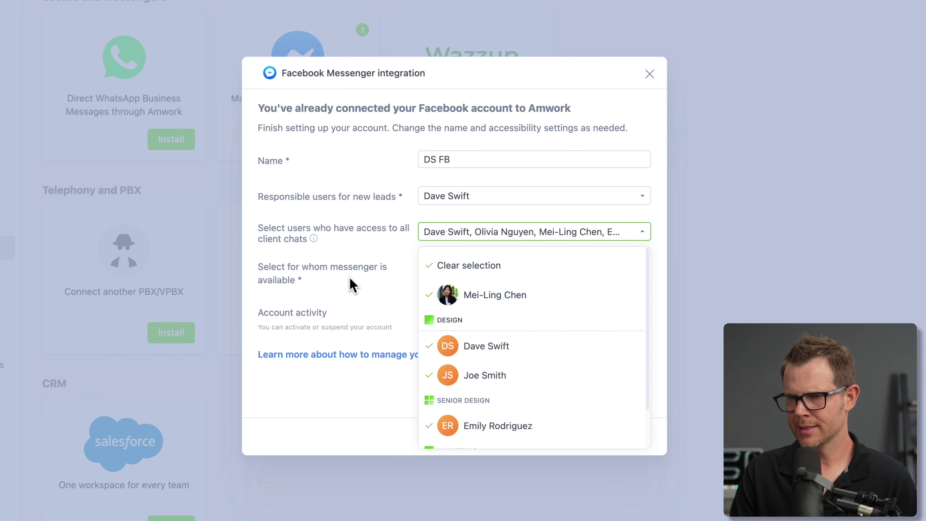
pyautogui.click(359, 271)
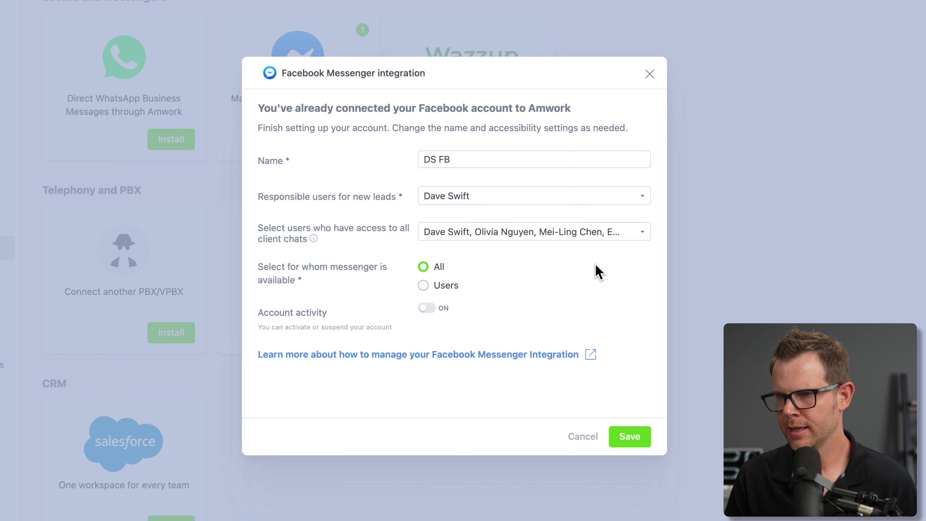
pyautogui.click(426, 309)
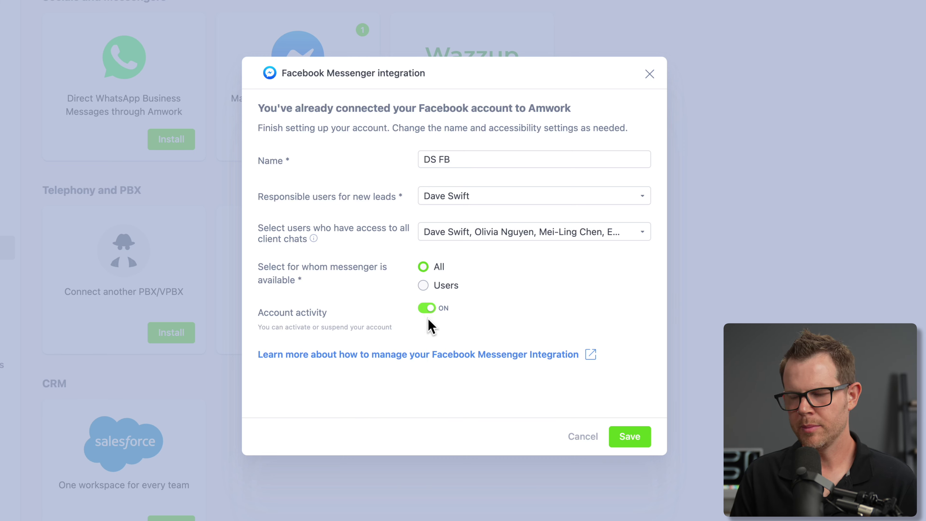
pyautogui.click(630, 437)
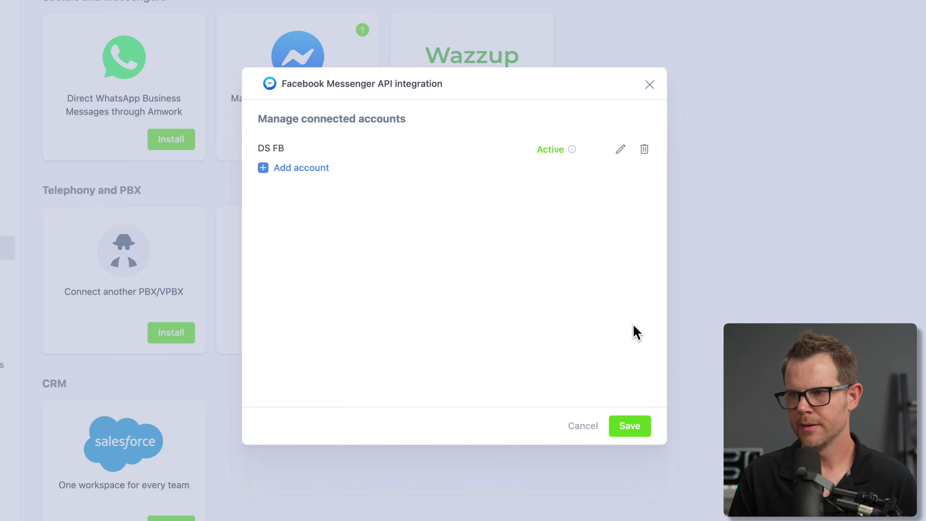
pyautogui.click(630, 428)
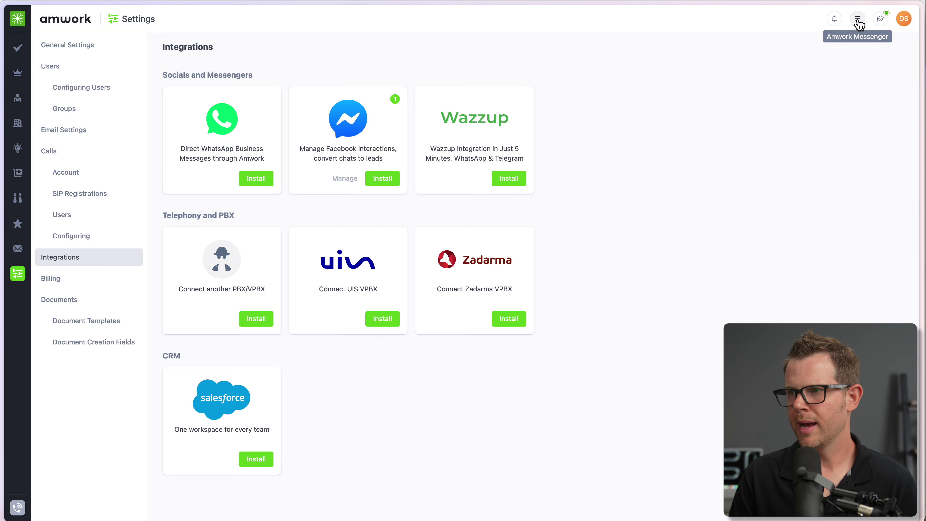
# - Show the DS FB account's chats in the multi-messenger, then start a chat with the Facebook page
pyautogui.click(858, 20)
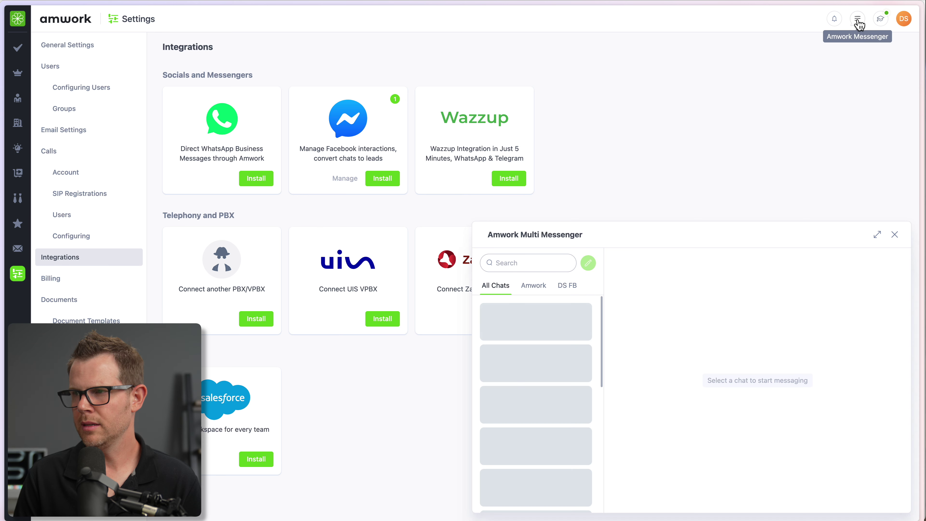
pyautogui.click(568, 286)
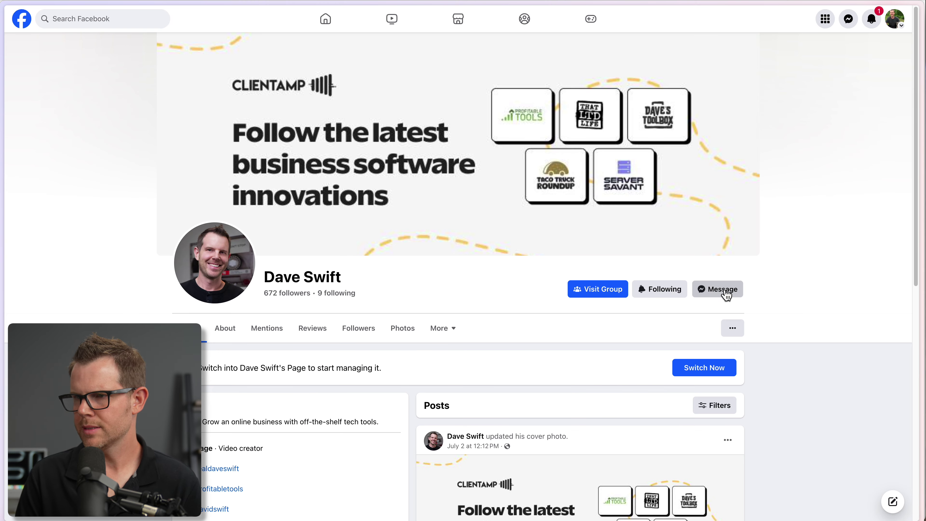
pyautogui.click(724, 291)
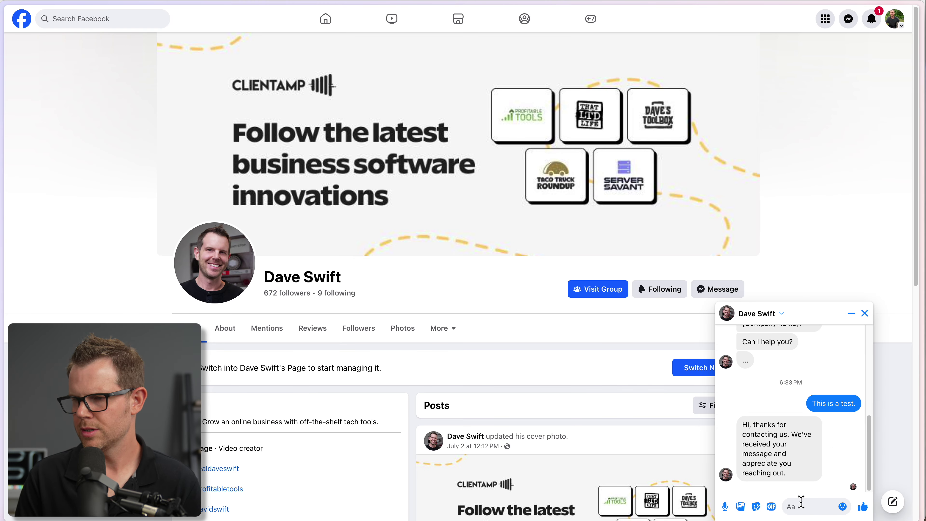
# - Send the Facebook page the test message 'Testing 1... 2... 3...' in Messenger
pyautogui.write('Tes')
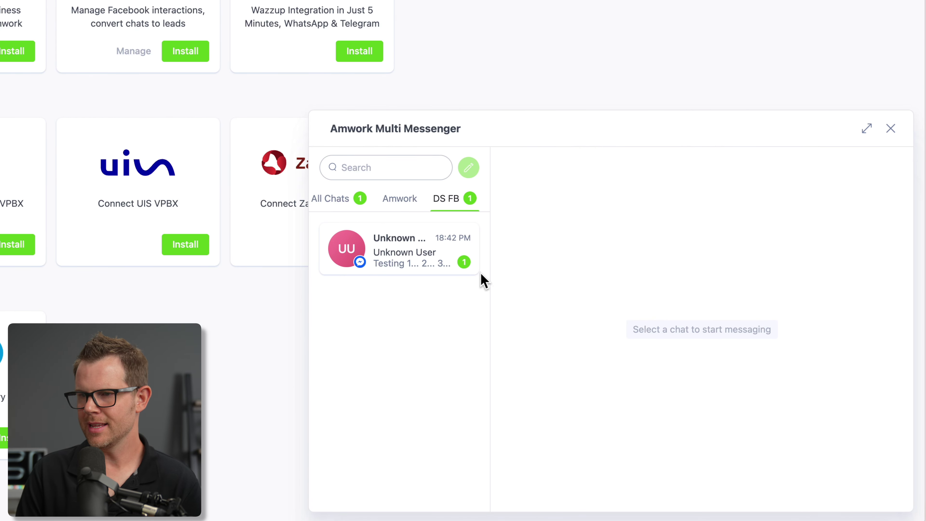
# - Open the Unknown User chat and replace its name with a custom test name
pyautogui.click(387, 252)
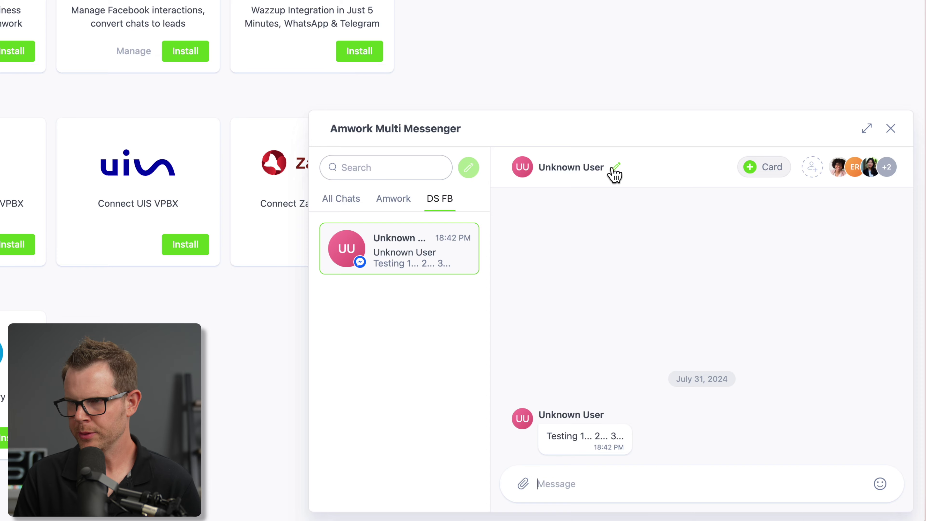
pyautogui.click(615, 168)
pyautogui.moveTo(312, 167); pyautogui.dragTo(104, 168)
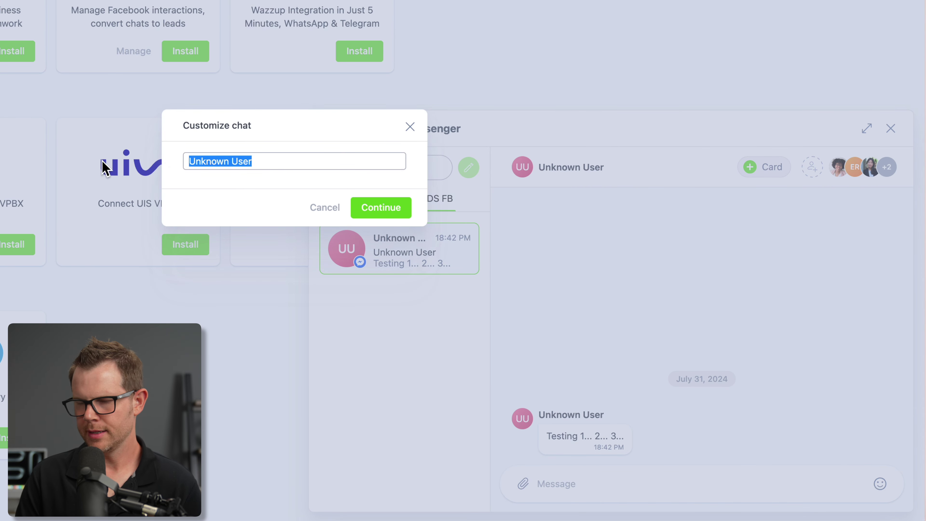
pyautogui.write('Dave test')
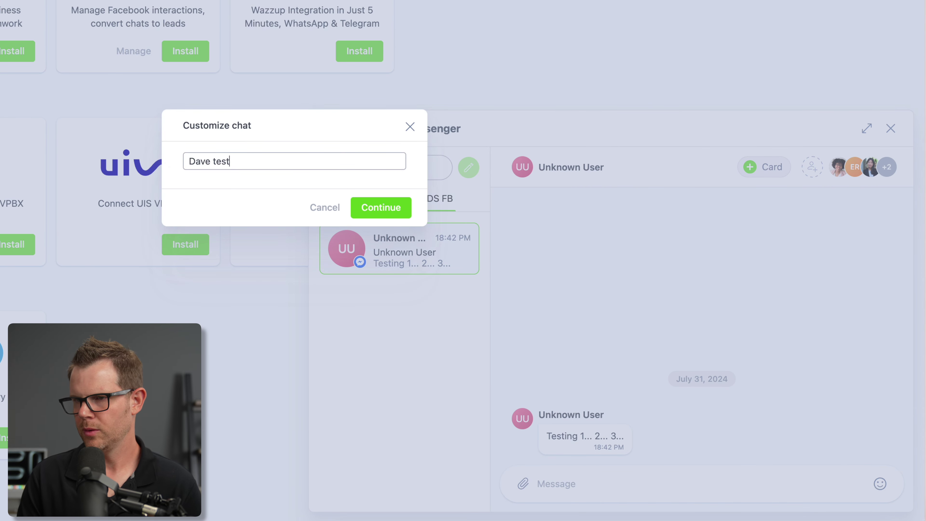
pyautogui.click(375, 207)
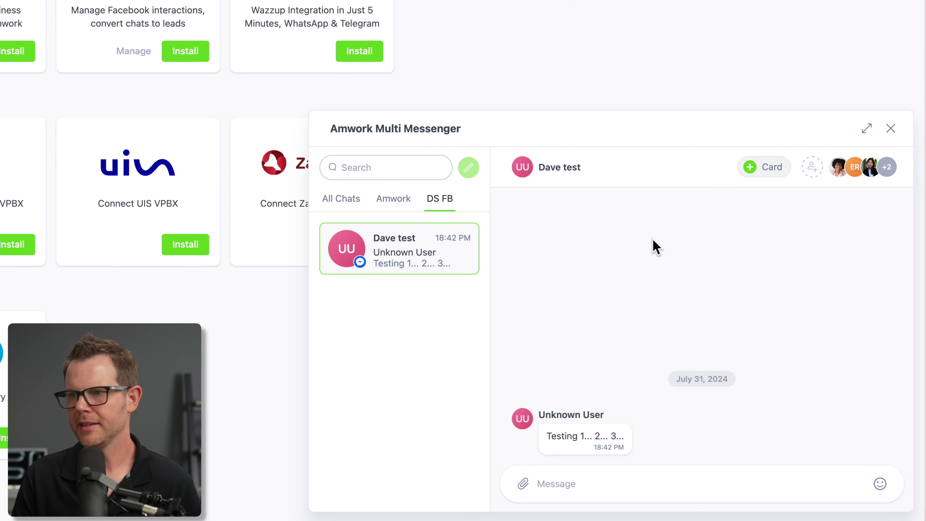
# - Create a Customer contact and a Deal on the Leads board from the chat
pyautogui.click(766, 169)
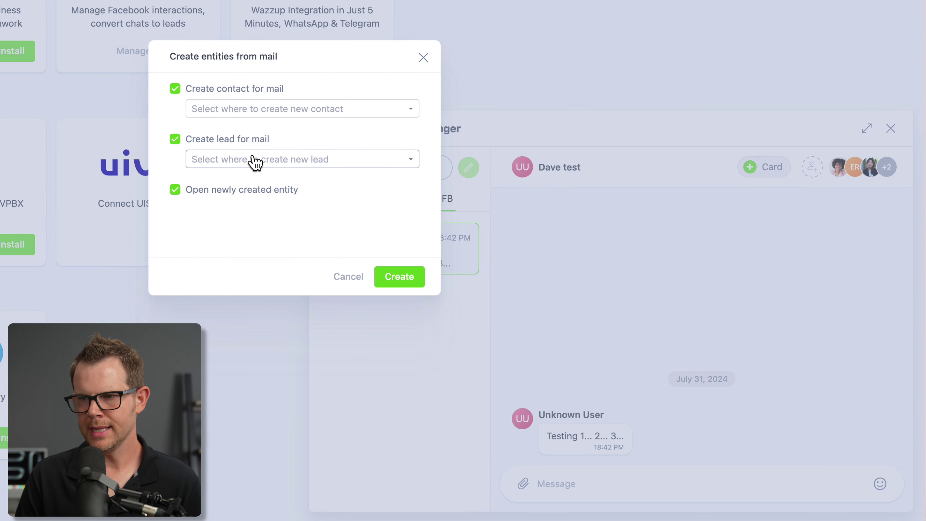
pyautogui.click(277, 108)
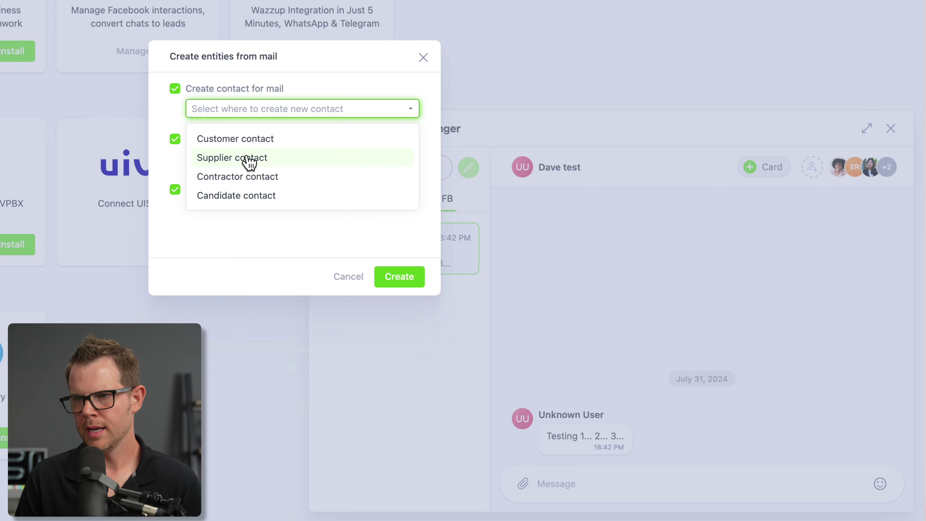
pyautogui.click(250, 140)
pyautogui.click(241, 161)
pyautogui.click(271, 193)
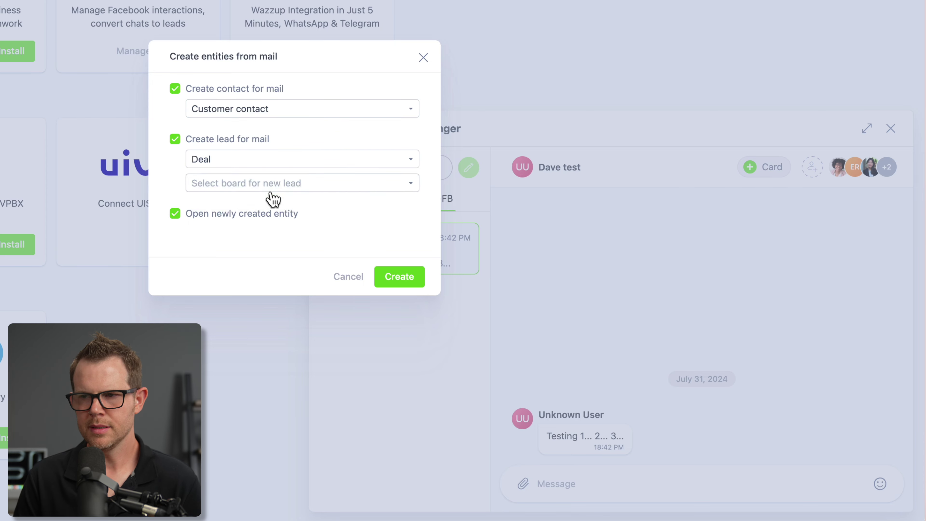
pyautogui.click(259, 189)
pyautogui.click(228, 233)
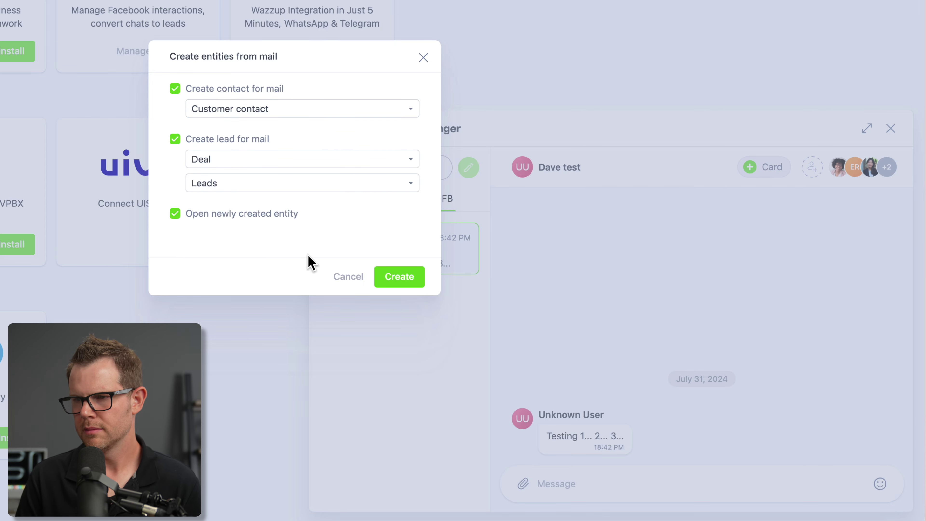
pyautogui.click(399, 279)
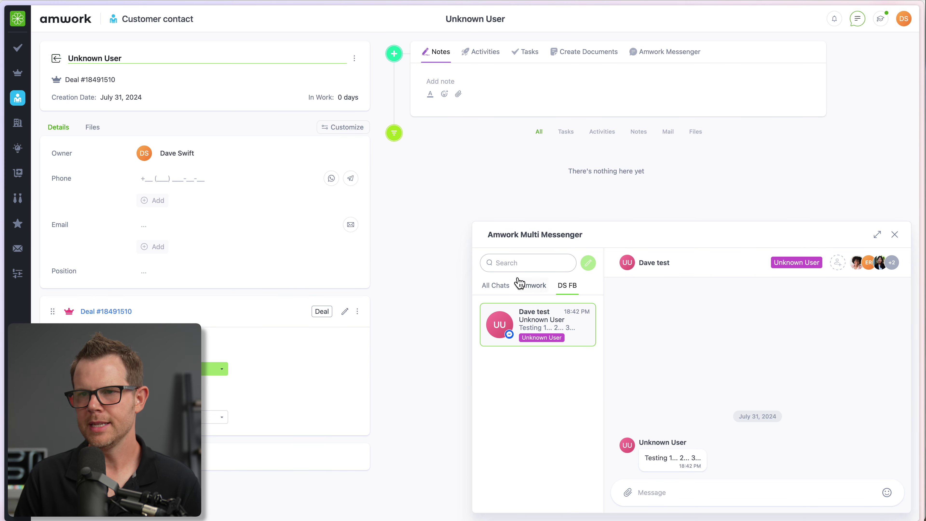
# - Finish editing the contact name, close the chat, and reopen the contact's Messenger chat
pyautogui.moveTo(664, 274)
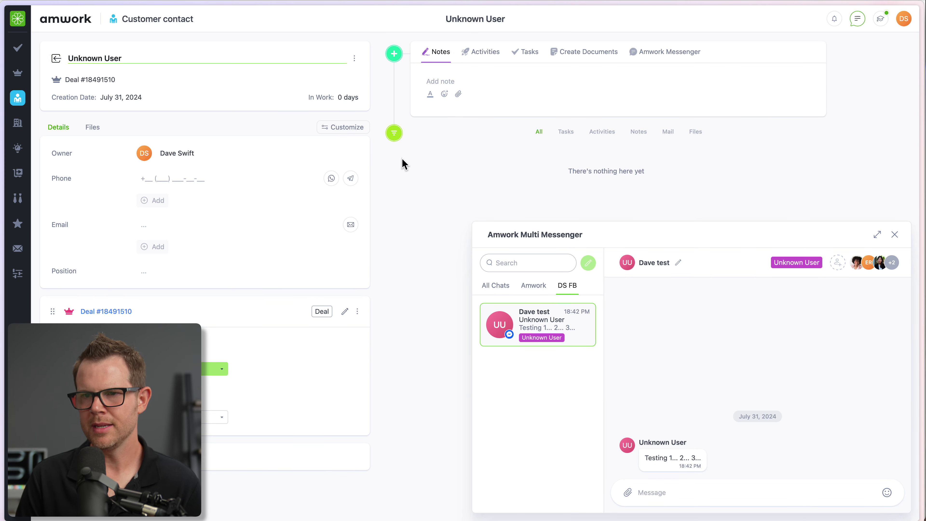
pyautogui.press('super+a')
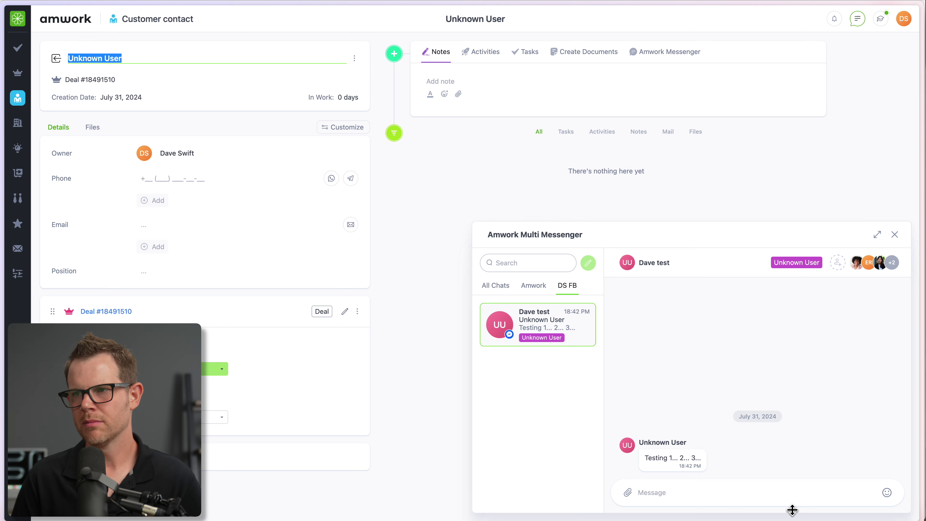
pyautogui.click(196, 83)
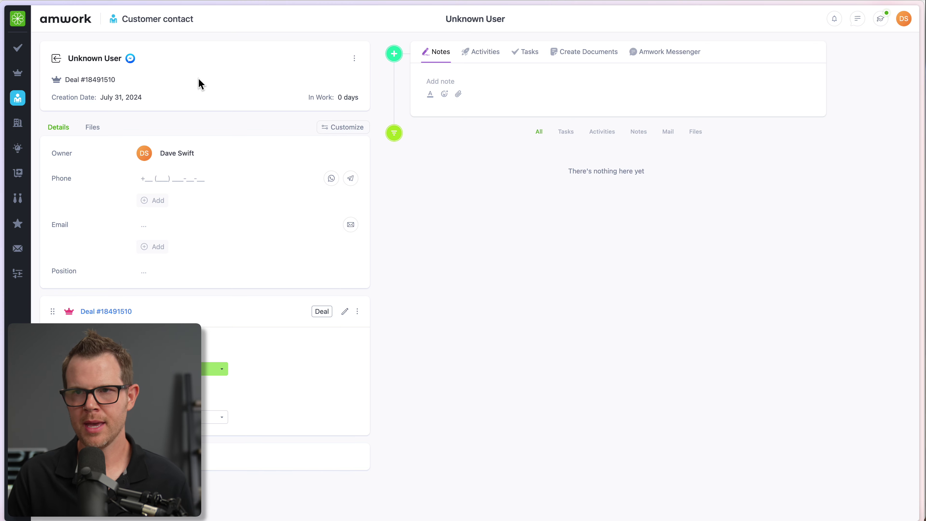
pyautogui.click(131, 58)
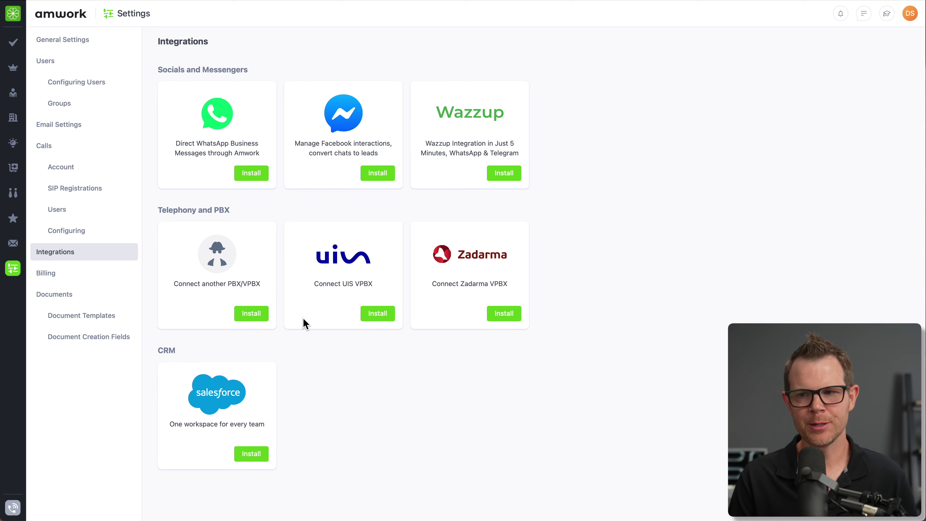
# - Go to Settings > Calls > Account and start approving the telephony account
pyautogui.moveTo(14, 511)
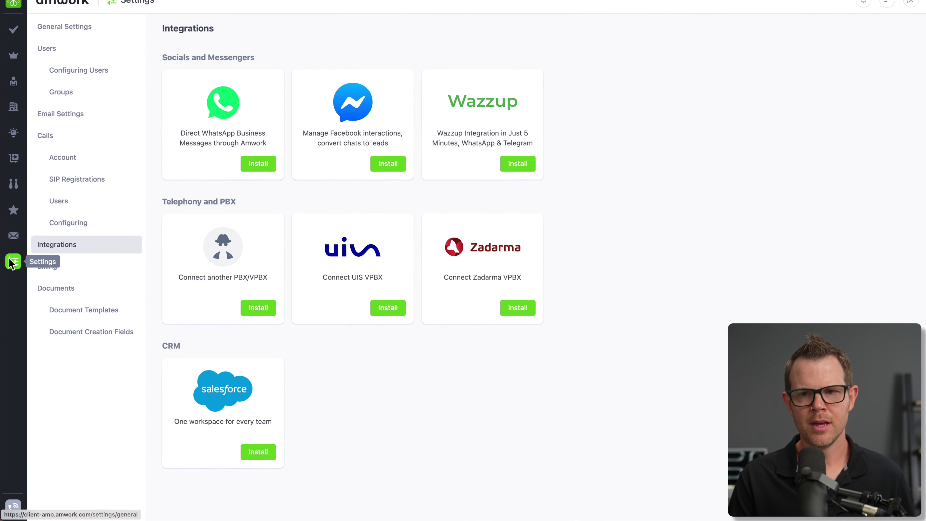
pyautogui.click(12, 261)
pyautogui.click(64, 157)
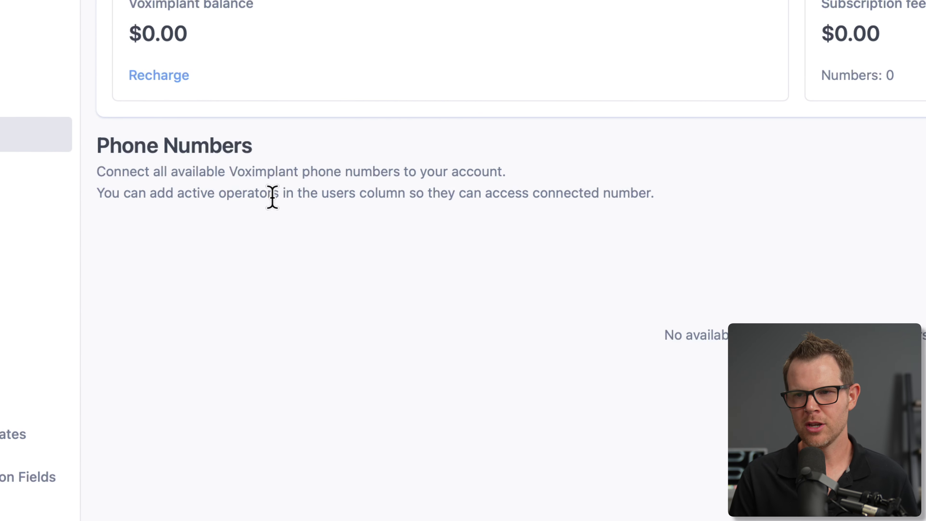
pyautogui.click(437, 71)
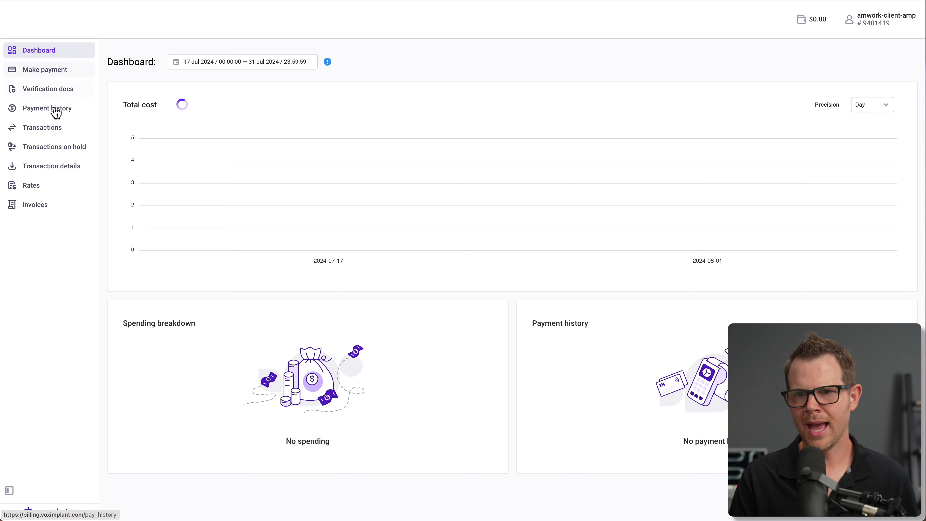
# - View the calling rates on Voximplant's billing site
pyautogui.click(36, 187)
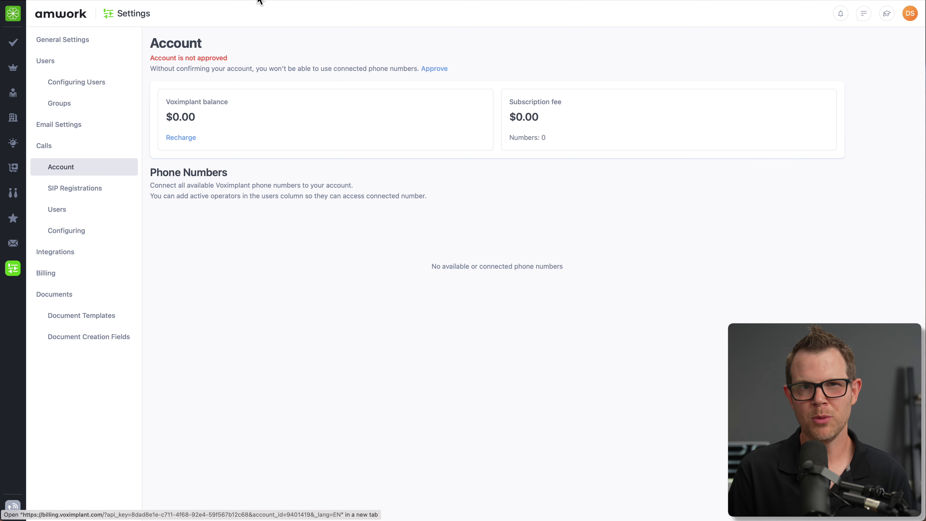
# - Choose Lease Management in the Workspace Builder and continue to personalizing the module
pyautogui.click(13, 14)
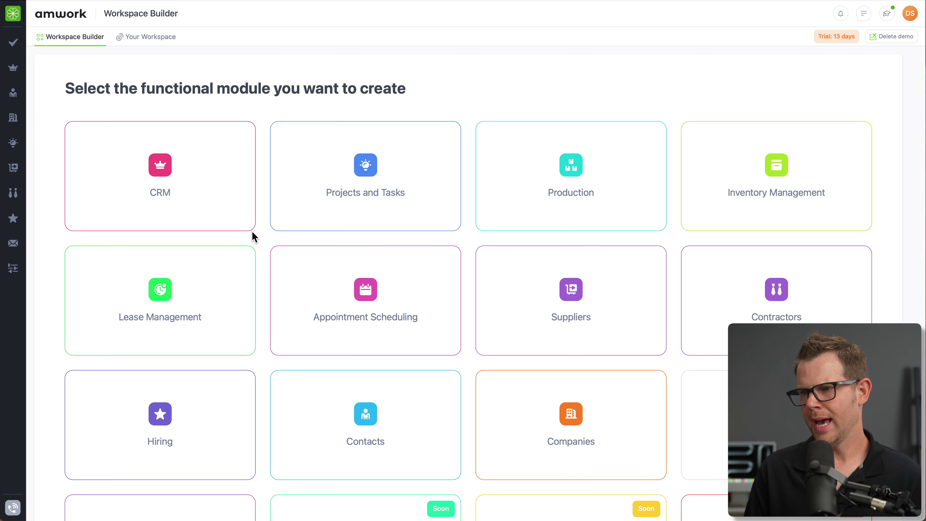
pyautogui.click(196, 291)
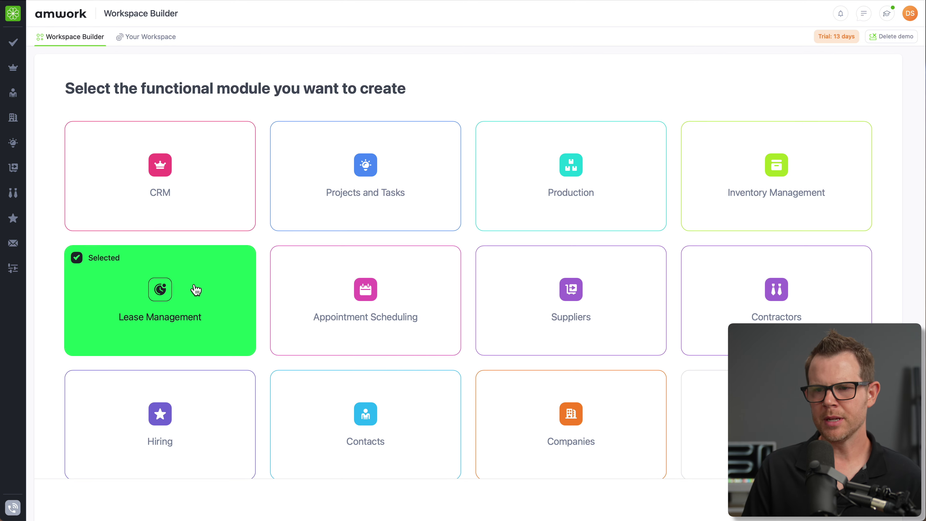
pyautogui.click(836, 503)
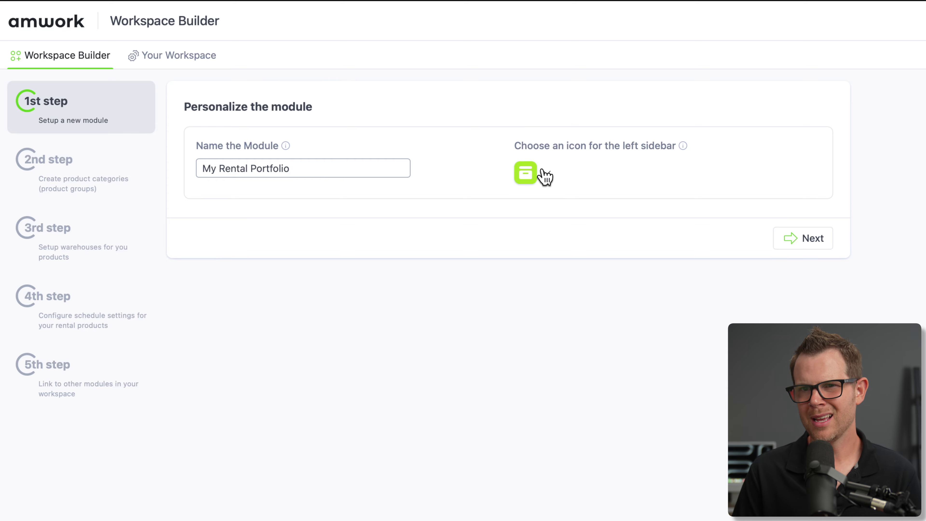
# - Give the My Rental Portfolio module the building sidebar icon and continue to category setup
pyautogui.click(528, 175)
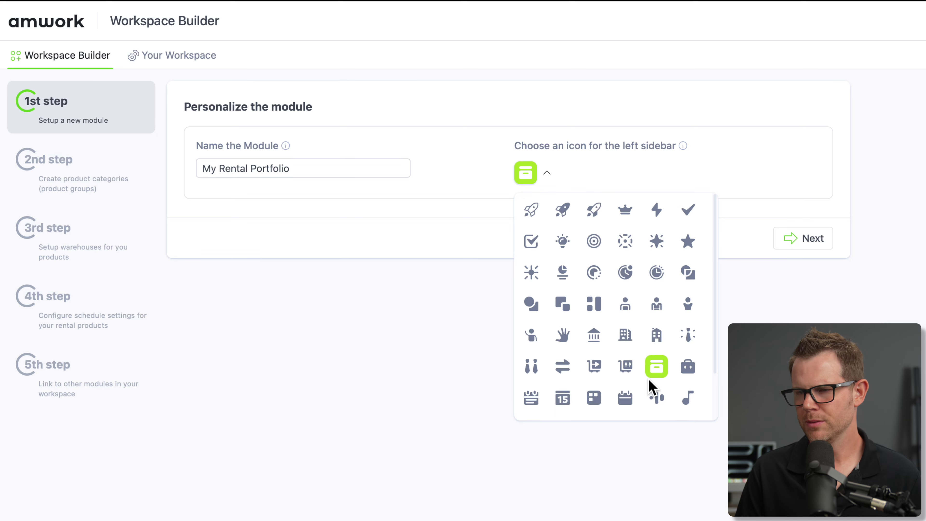
pyautogui.scroll(-3, 632, 271)
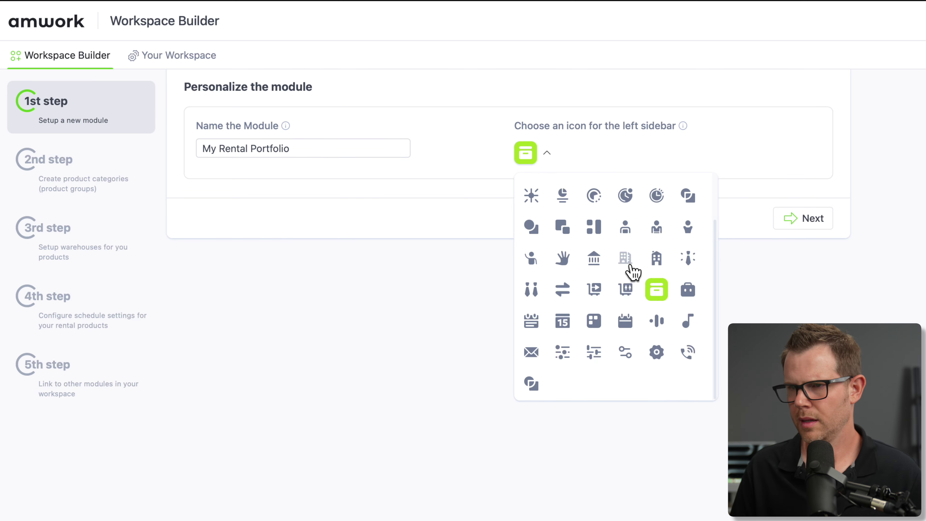
pyautogui.click(655, 260)
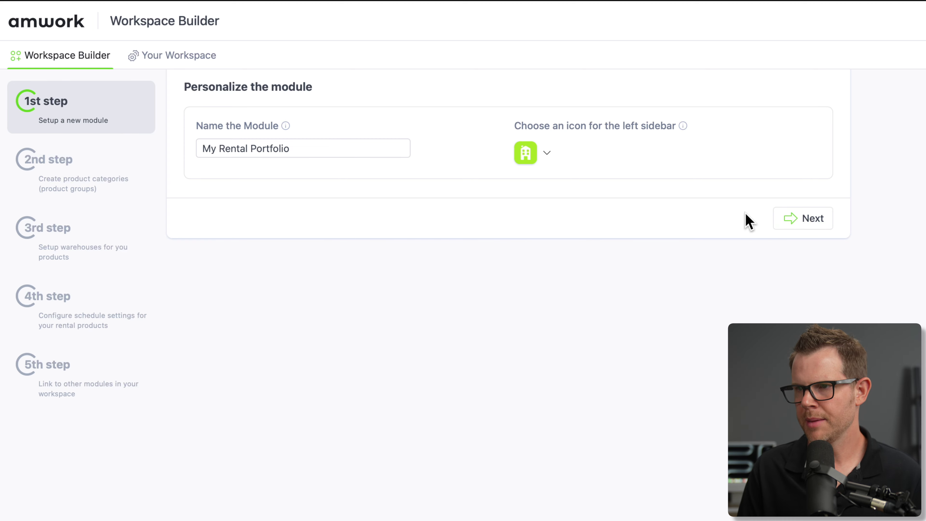
pyautogui.click(810, 226)
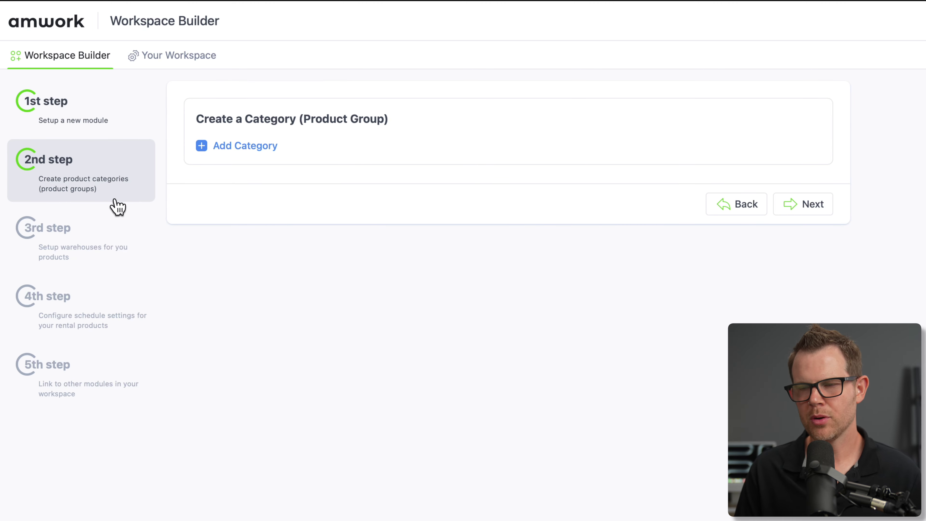
# - Add the Available and Leased product categories
pyautogui.click(240, 146)
pyautogui.write('Available')
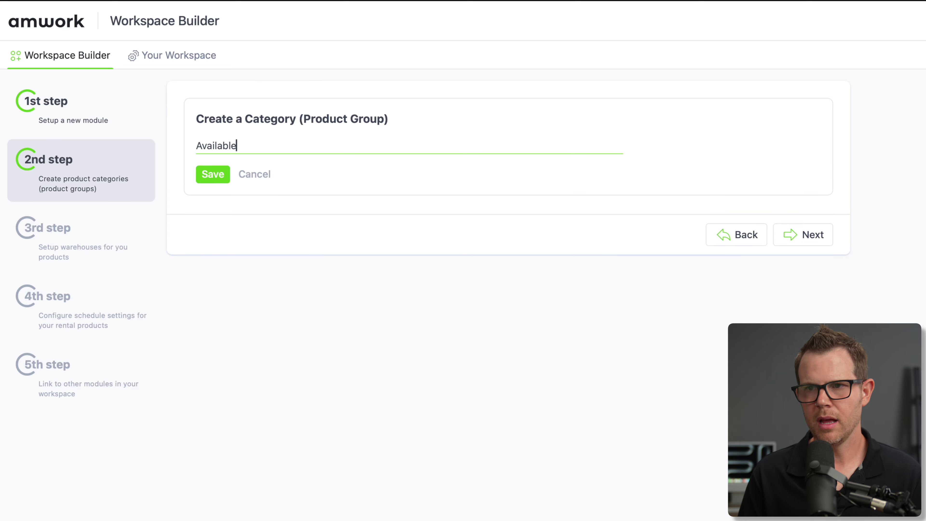
pyautogui.click(213, 175)
pyautogui.write('Lease')
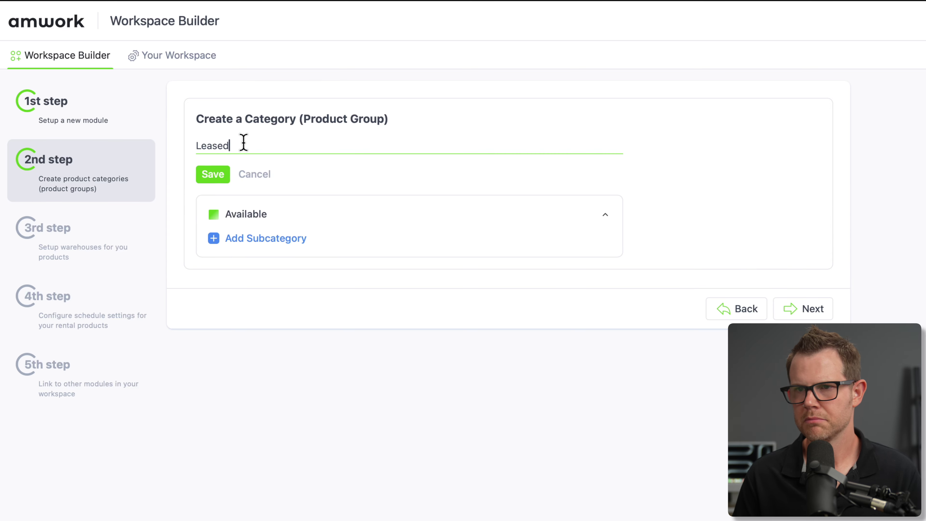
pyautogui.write('d')
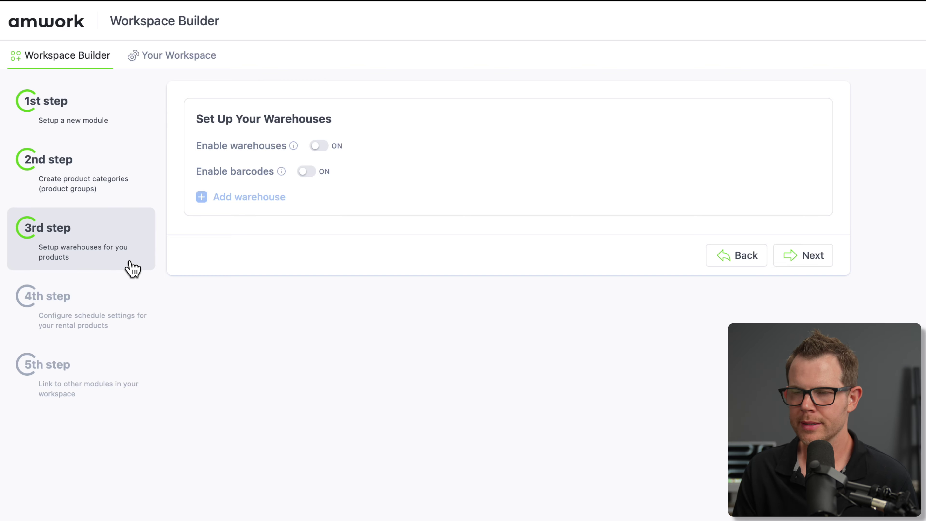
# - Leave warehouses and barcodes disabled after toggling them on and off, and continue to scheduling
pyautogui.click(321, 147)
pyautogui.click(308, 172)
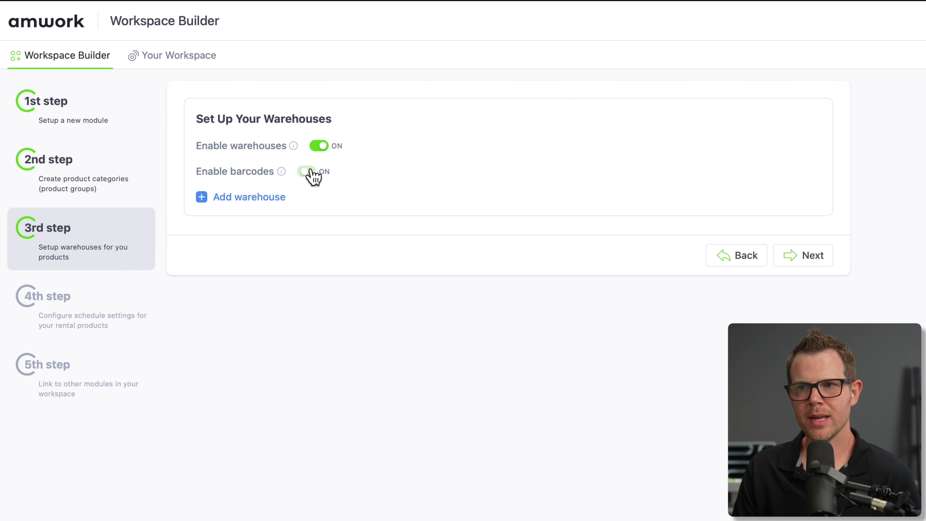
pyautogui.moveTo(280, 172)
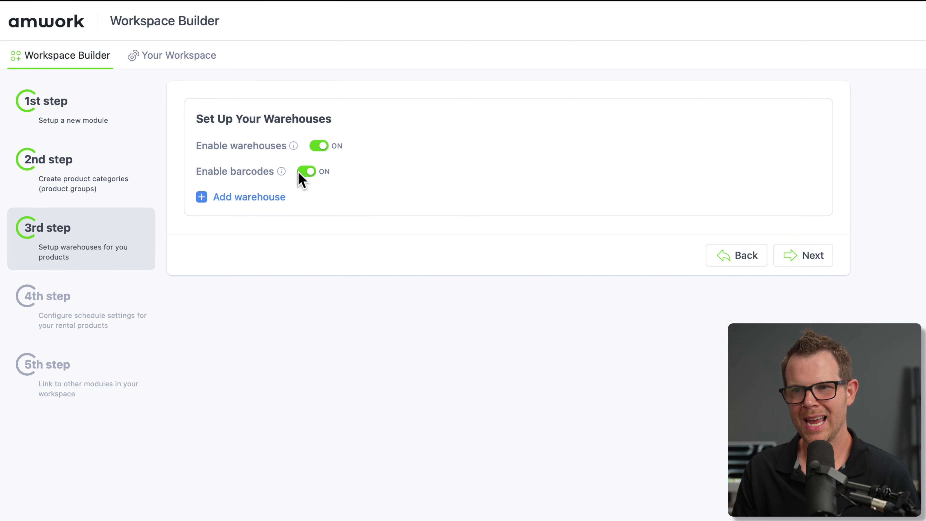
pyautogui.click(307, 173)
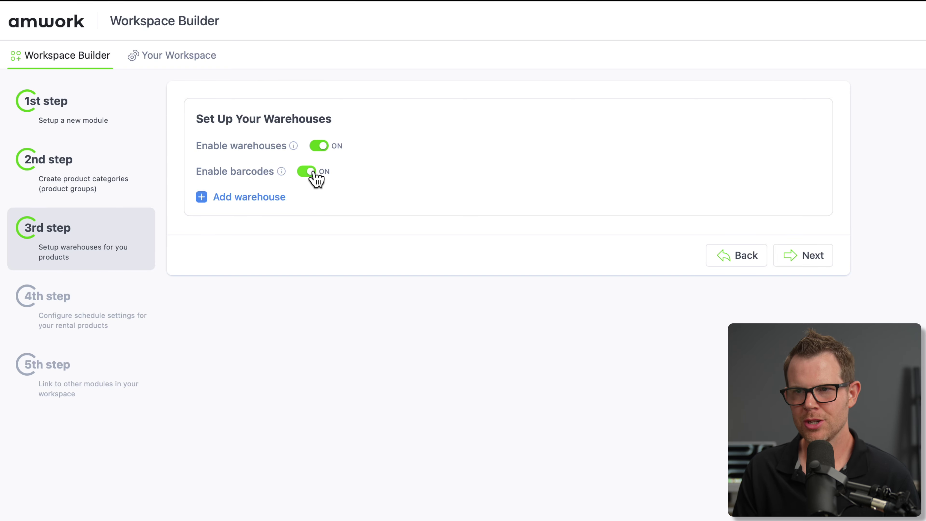
pyautogui.click(316, 148)
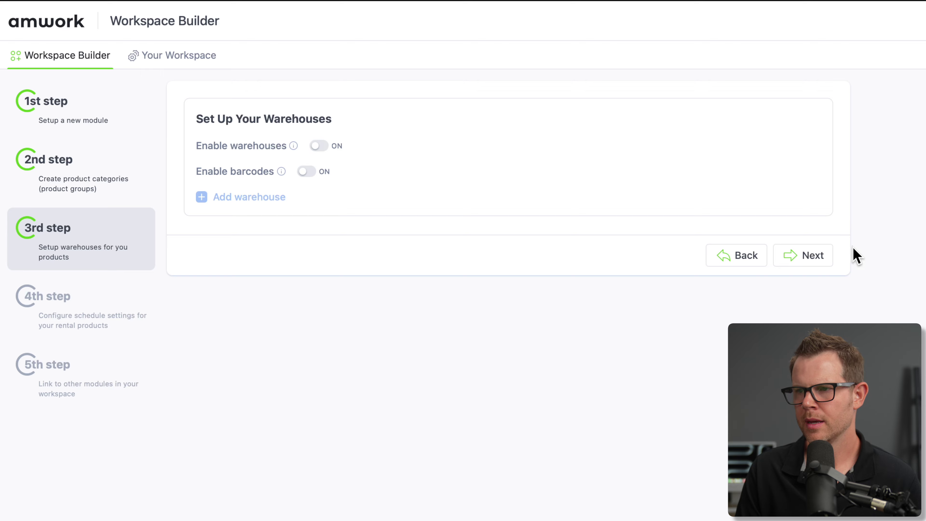
pyautogui.click(817, 258)
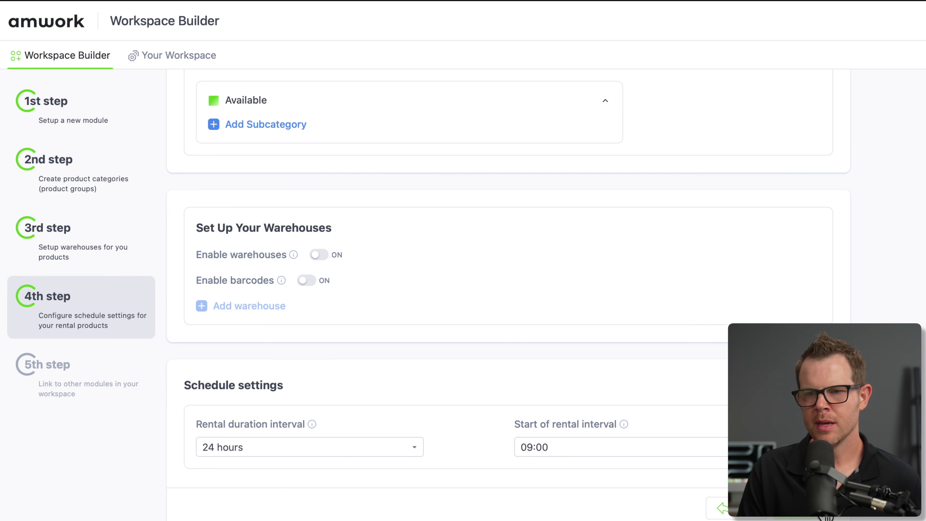
# - Keep the default schedule, link the module to Customer contacts and save it
pyautogui.click(825, 514)
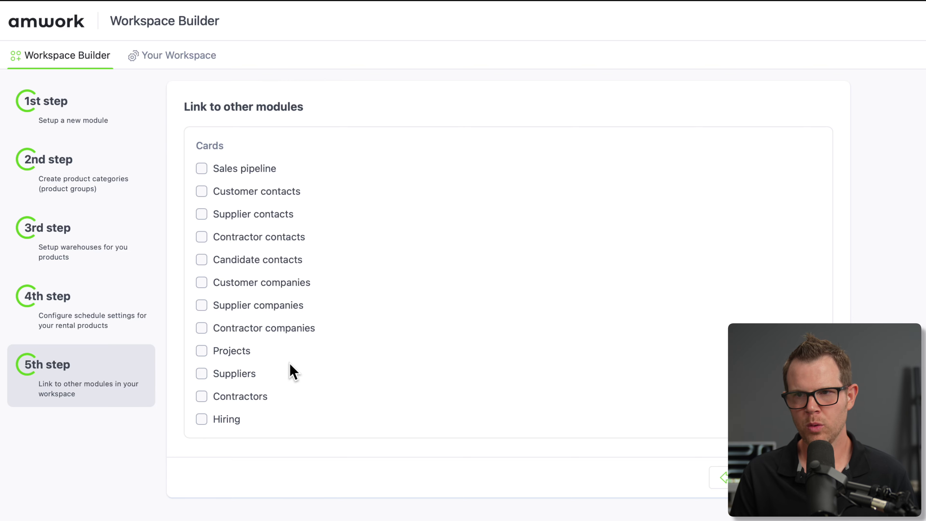
pyautogui.click(202, 192)
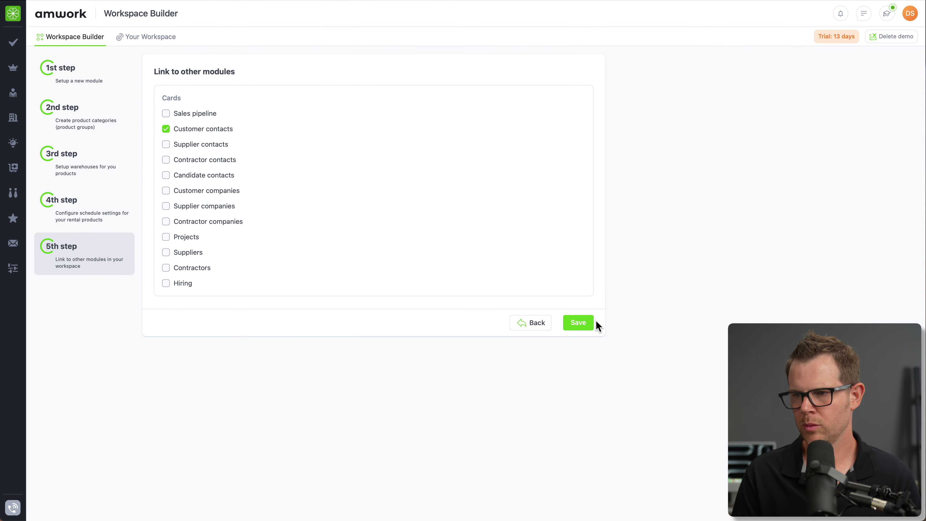
pyautogui.click(578, 322)
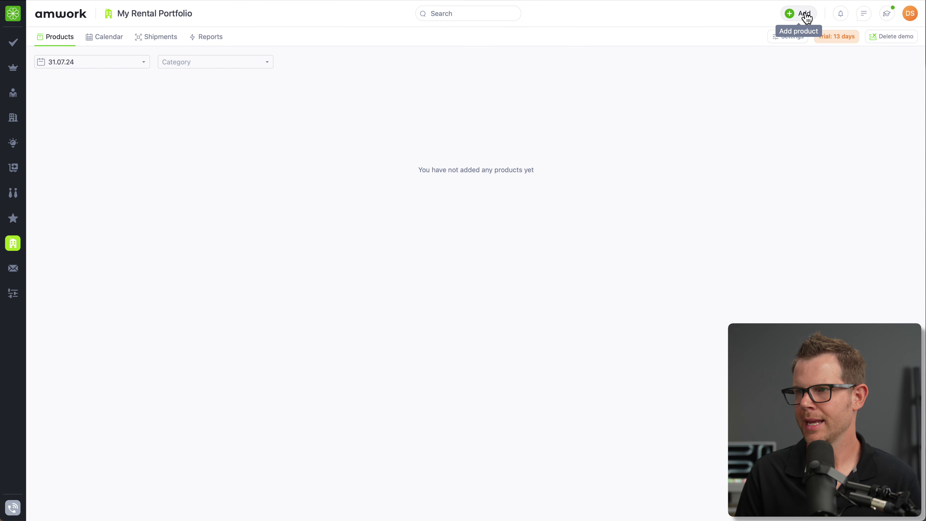
# - Add The Dream Home product with an uploaded house photo and a $1,200.00 price
pyautogui.click(808, 17)
pyautogui.click(447, 242)
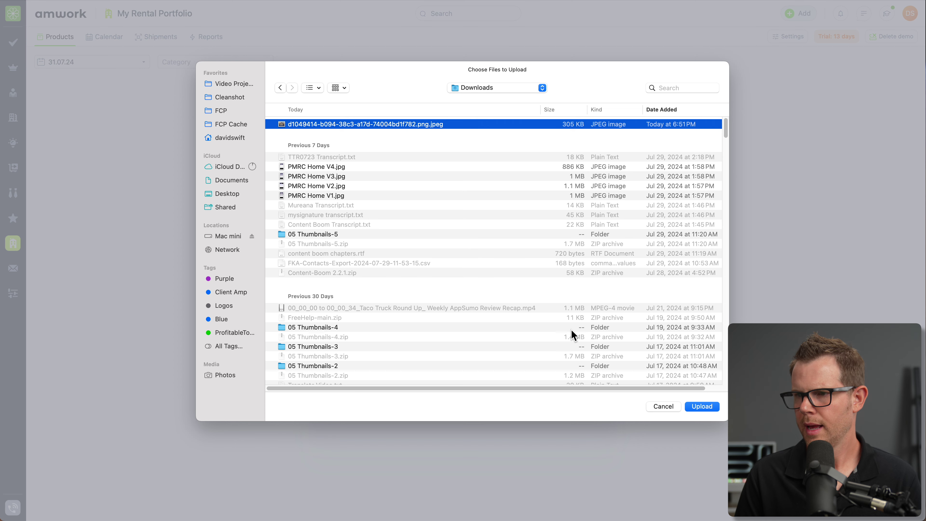
pyautogui.click(701, 407)
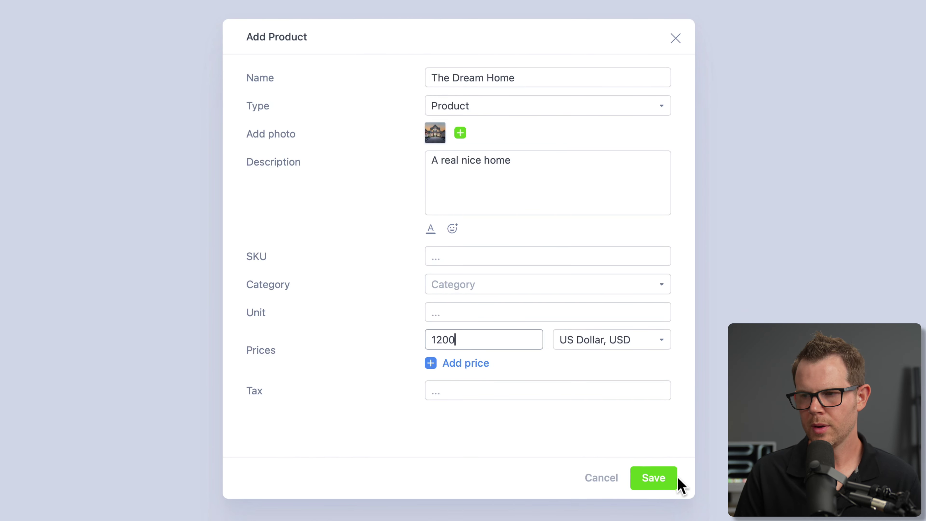
pyautogui.click(675, 482)
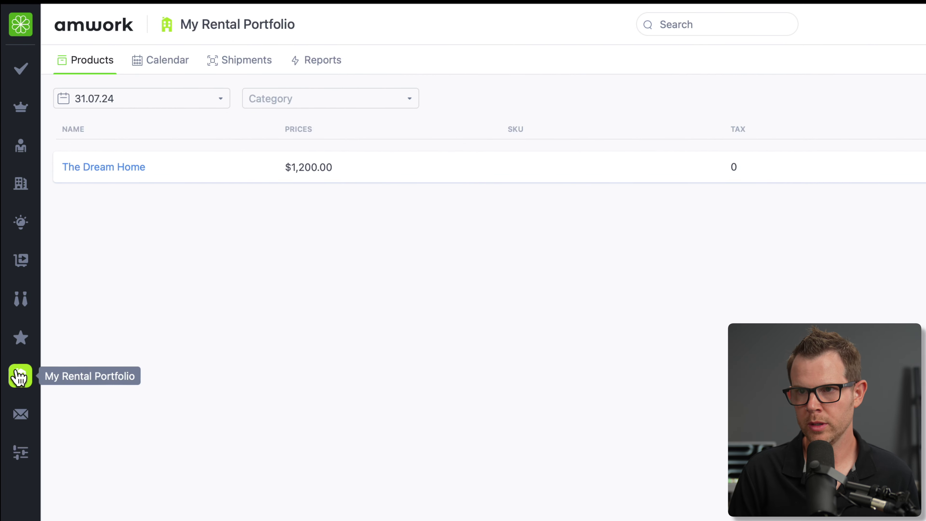
# - Filter products to Available, add a price row to The Dream Home, and return to Workspace Builder
pyautogui.click(332, 102)
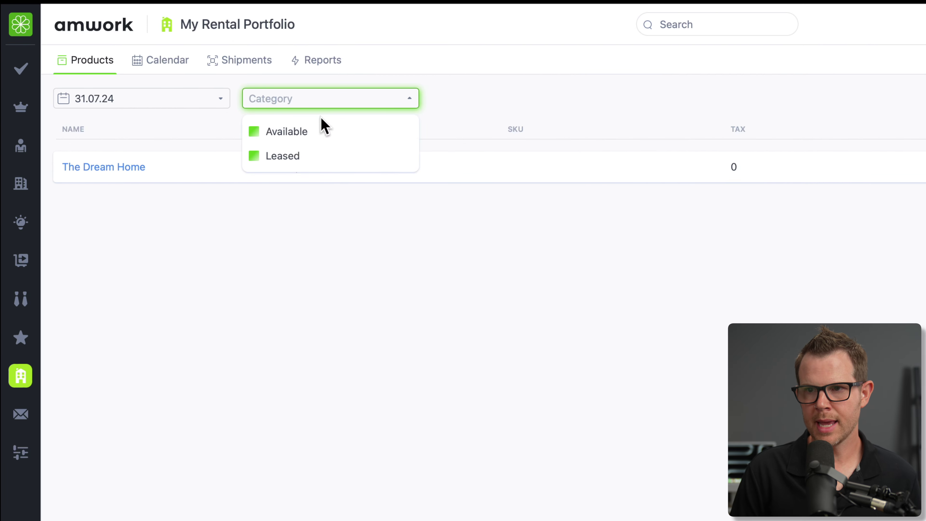
pyautogui.click(296, 137)
pyautogui.click(312, 229)
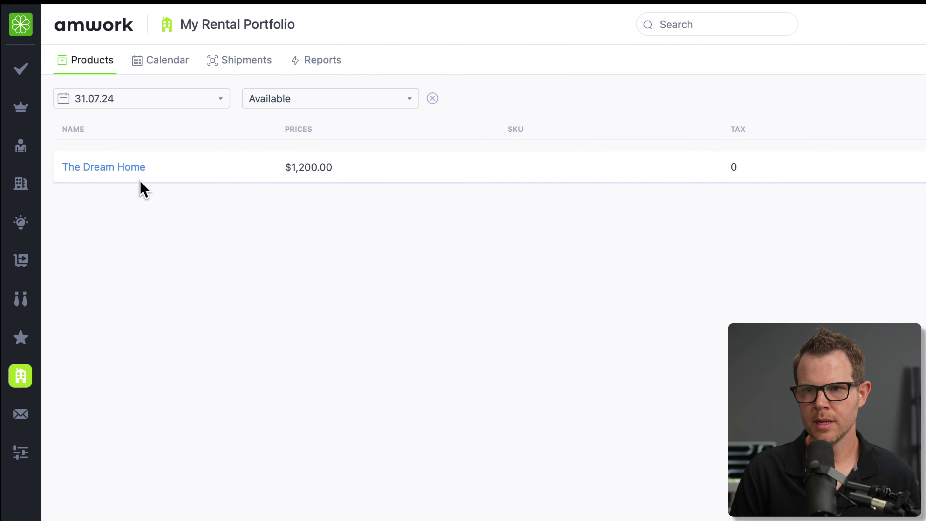
pyautogui.click(136, 167)
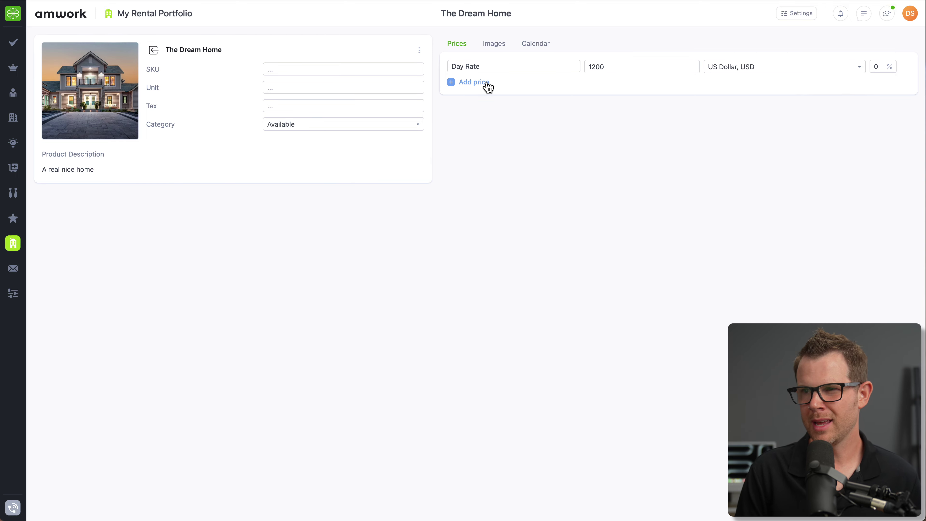
pyautogui.click(474, 82)
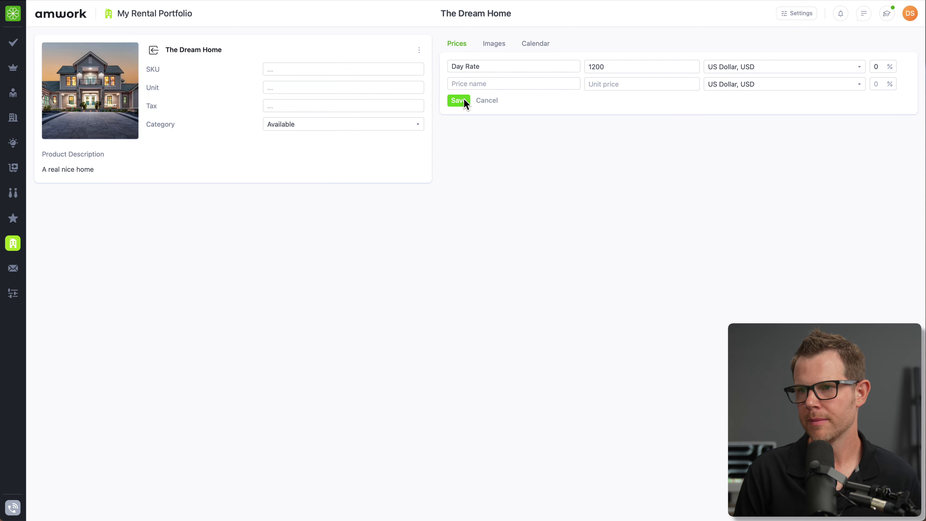
pyautogui.click(877, 68)
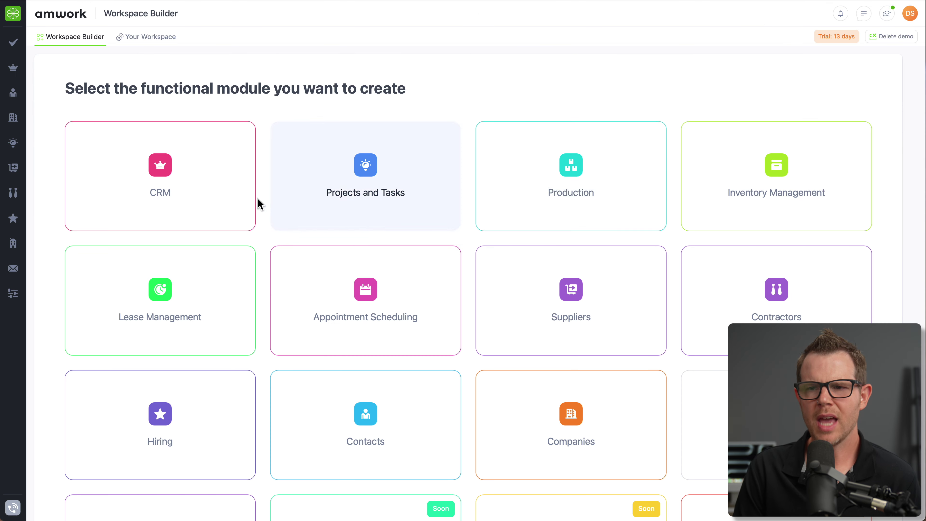
# - Start a CRM module with a rocket sidebar icon and Board-only display, then continue
pyautogui.click(227, 209)
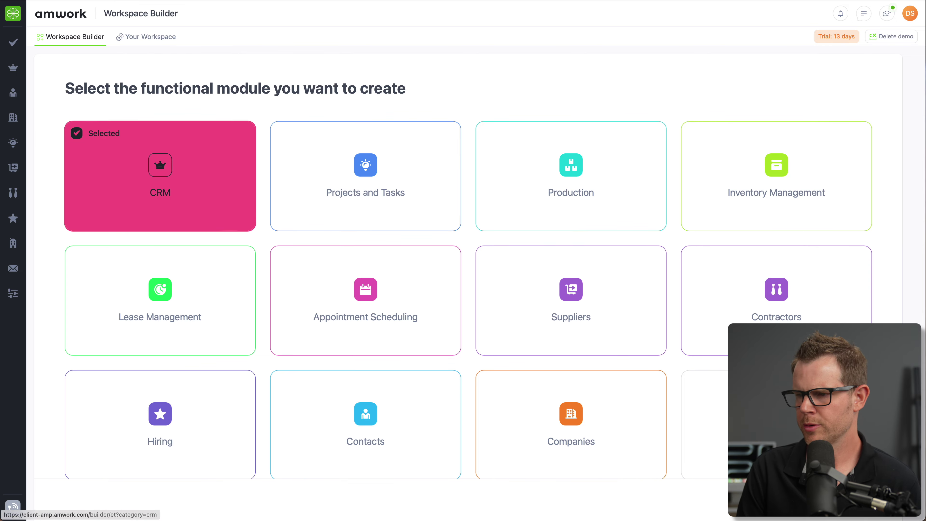
pyautogui.click(875, 500)
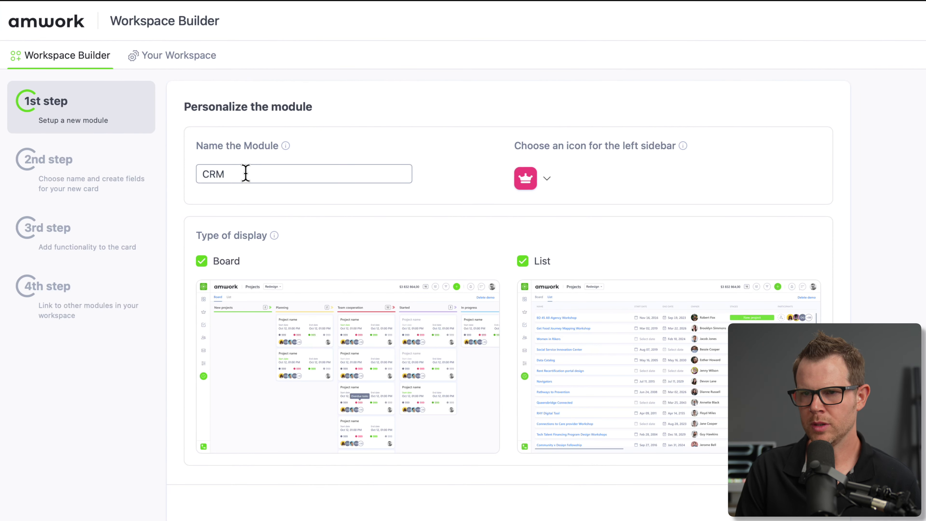
pyautogui.click(546, 179)
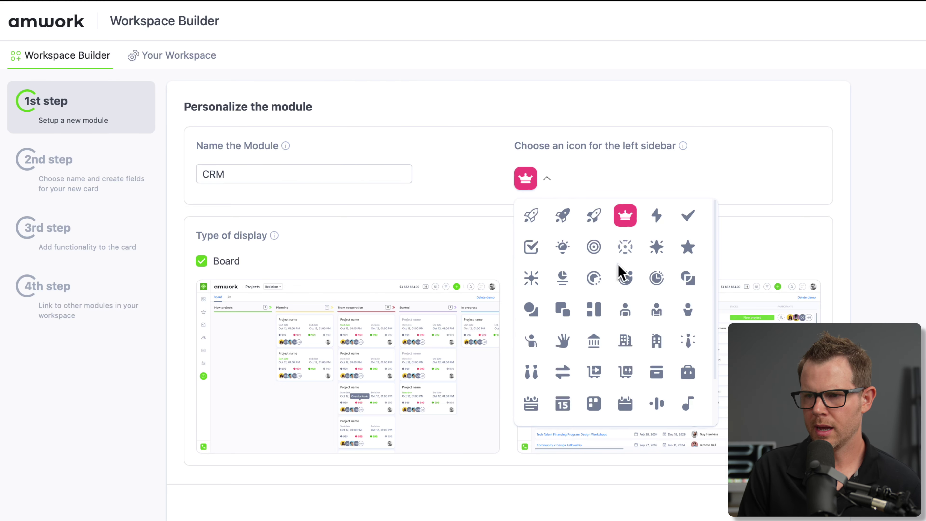
pyautogui.click(593, 215)
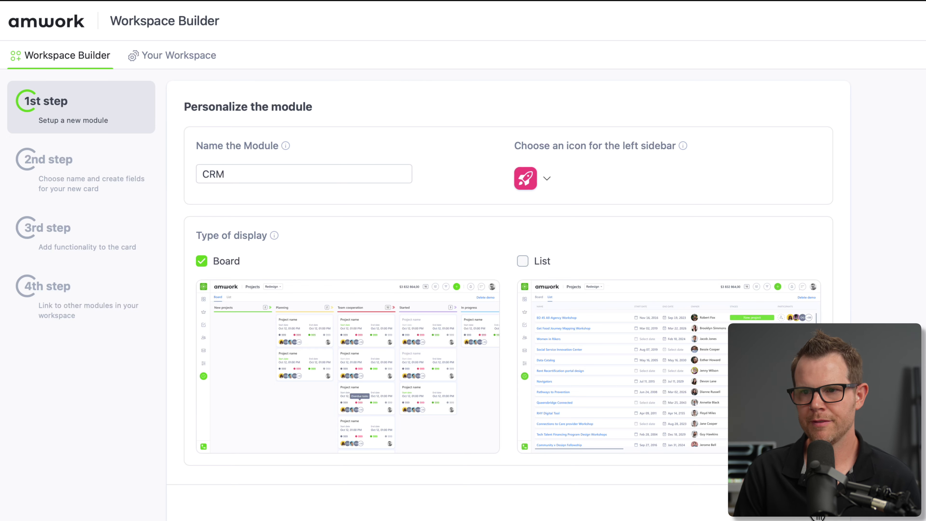
pyautogui.click(819, 516)
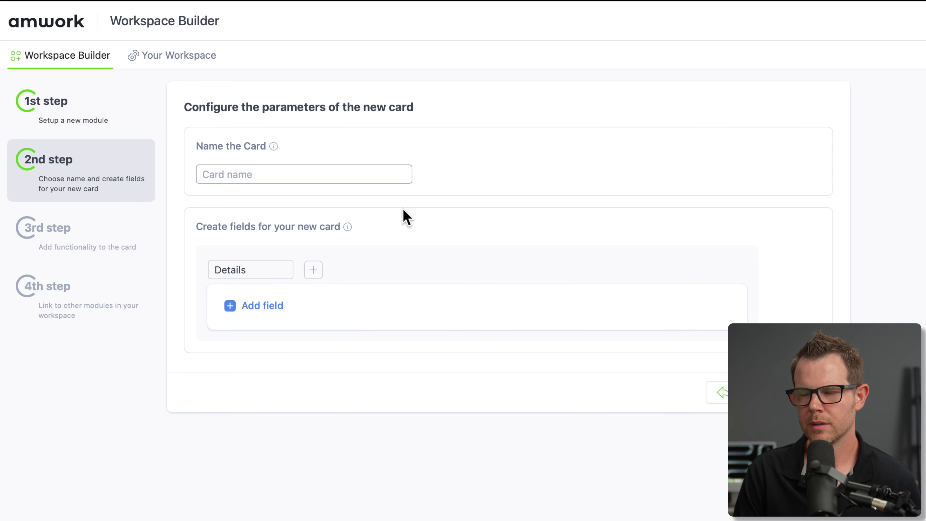
# - Name the card Website Redesign Pipeline and add a link-type URL field and a Phone field
pyautogui.write('Website Redesign Pipeline')
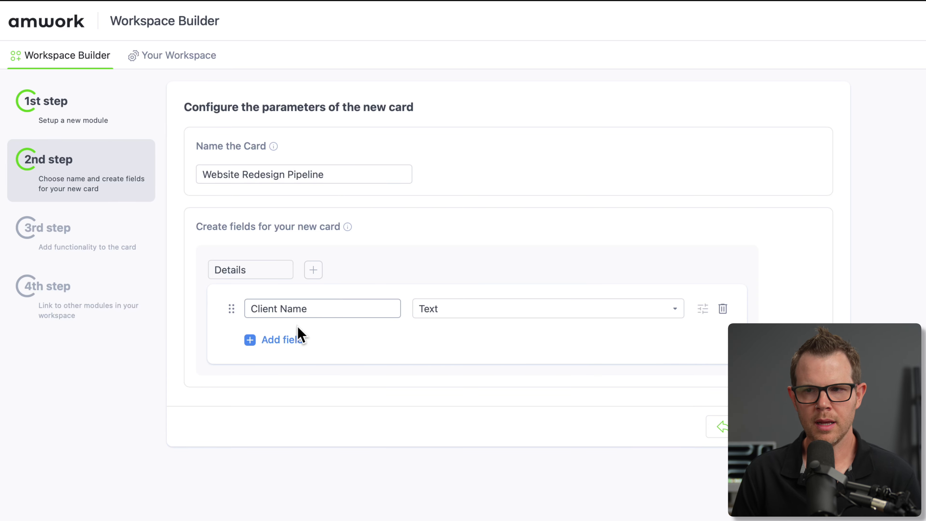
pyautogui.click(296, 336)
pyautogui.write('URL')
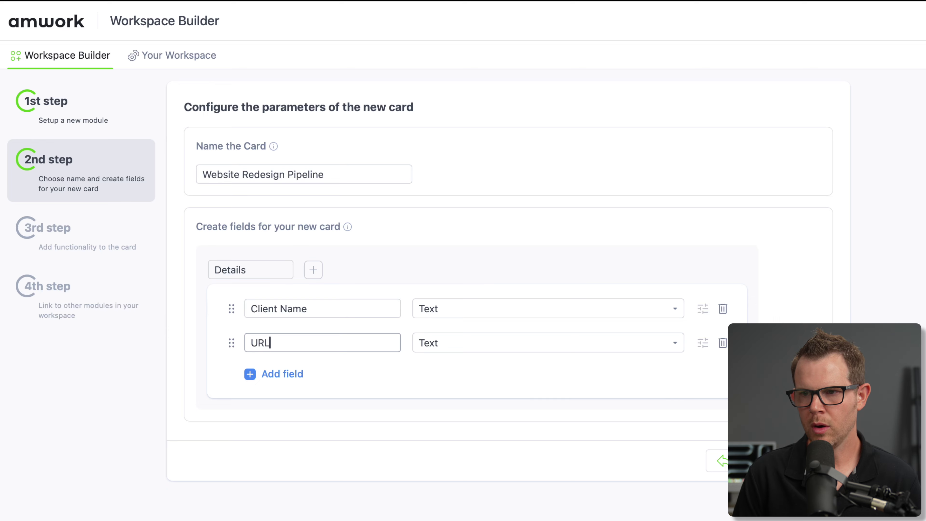
pyautogui.click(514, 350)
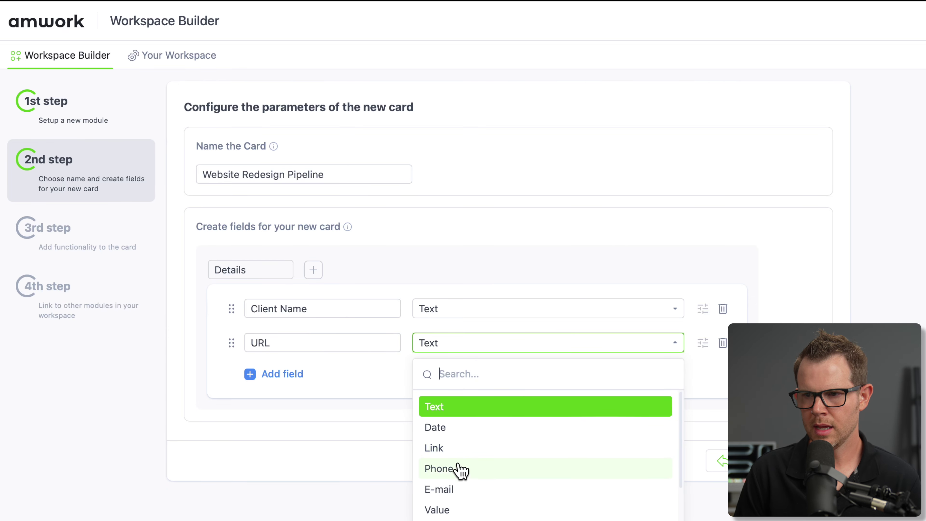
pyautogui.click(454, 451)
pyautogui.click(268, 373)
pyautogui.write('Phone')
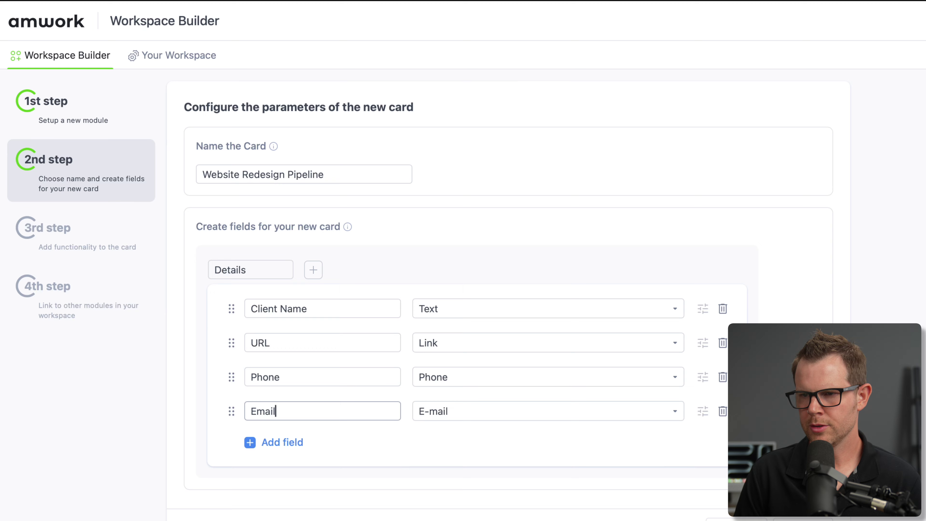
pyautogui.click(802, 518)
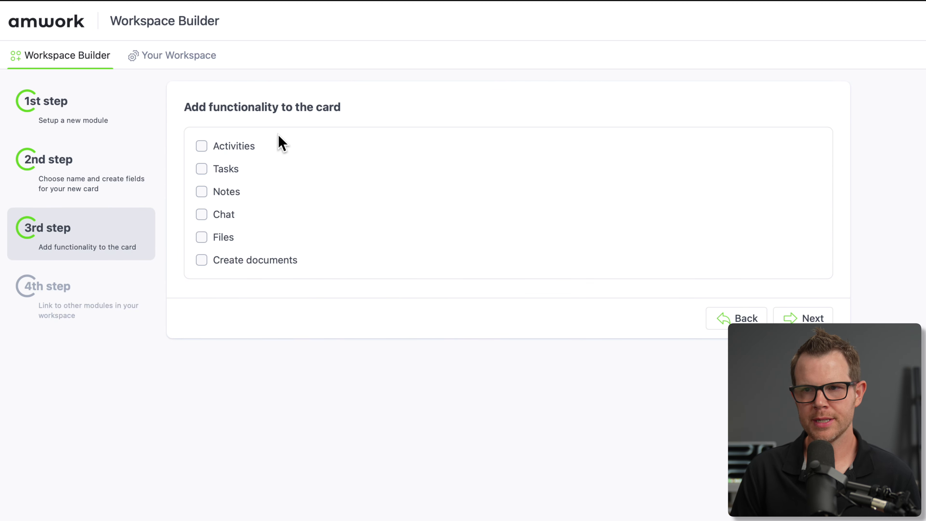
# - Enable Activities, Tasks with all details, Notes and Chat on the card
pyautogui.click(201, 148)
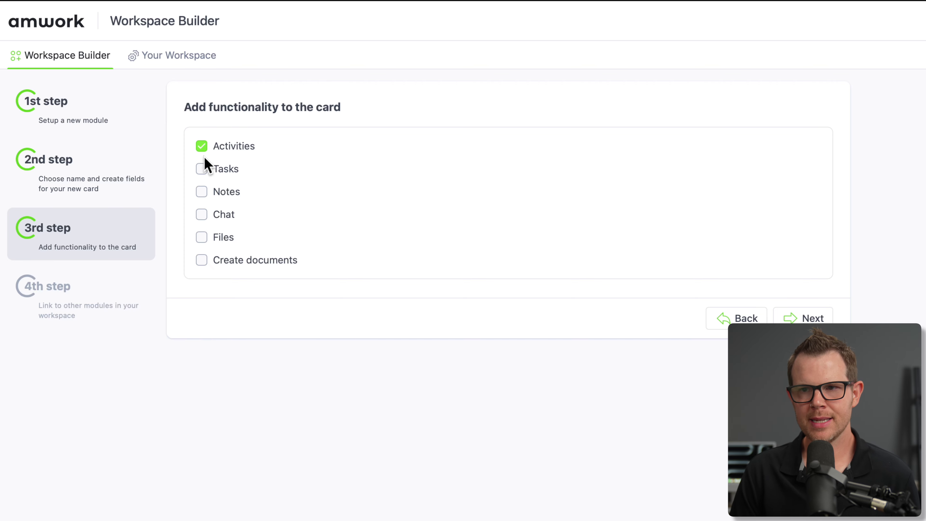
pyautogui.click(202, 169)
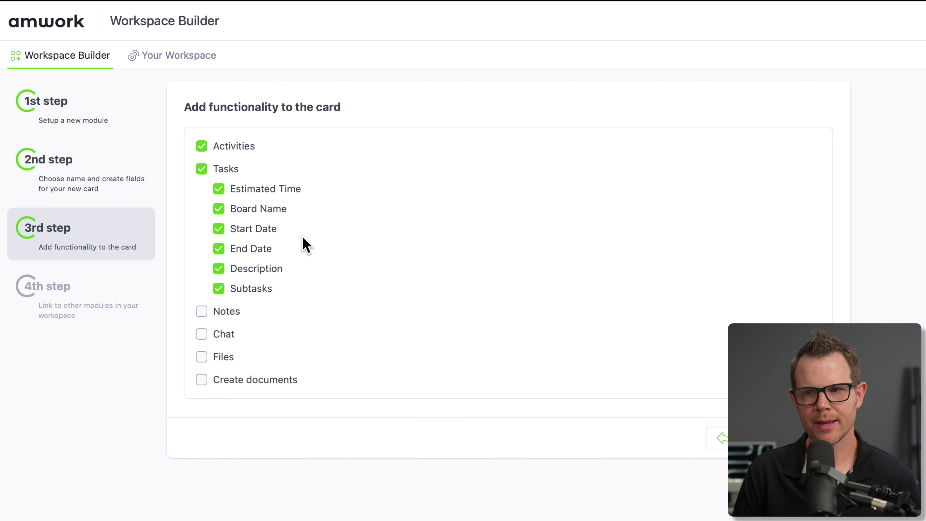
pyautogui.click(202, 312)
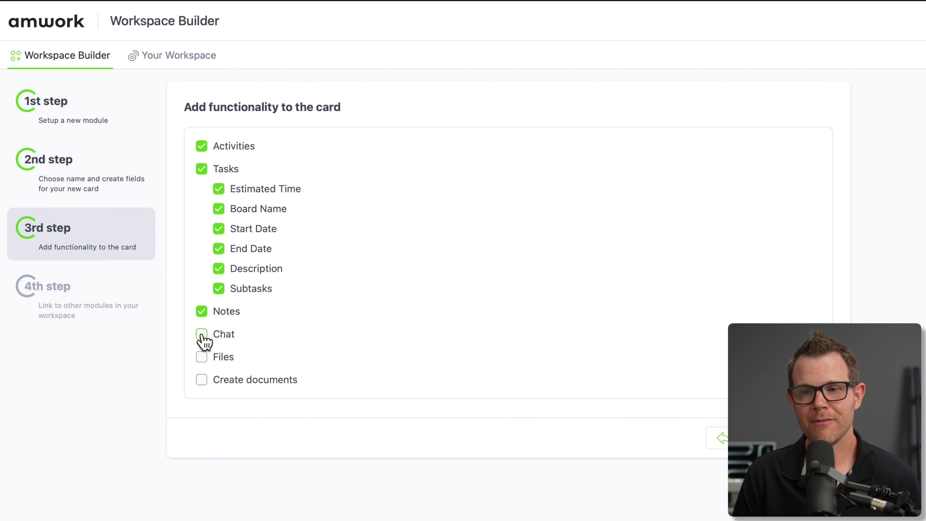
pyautogui.click(204, 337)
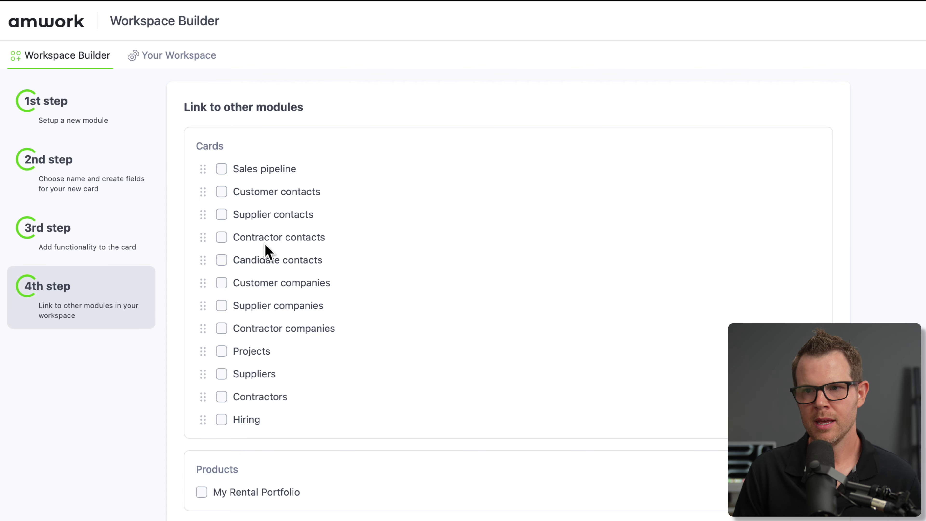
# - Link the card to Customer companies and save the new CRM module
pyautogui.click(222, 283)
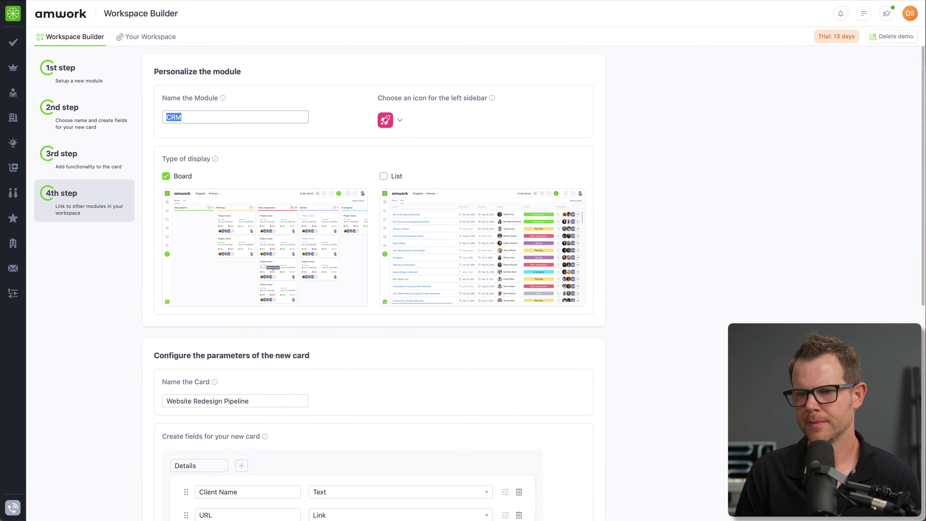
pyautogui.scroll(-15, 588, 470)
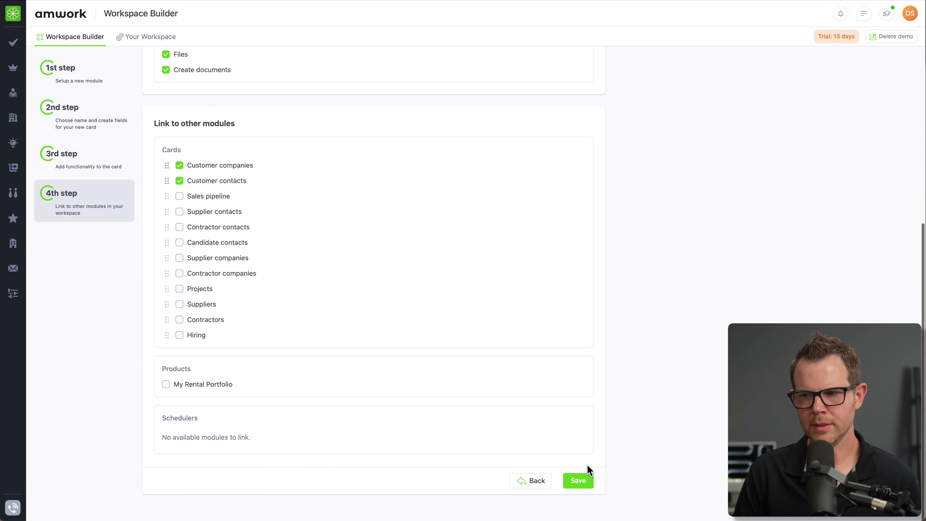
pyautogui.click(583, 481)
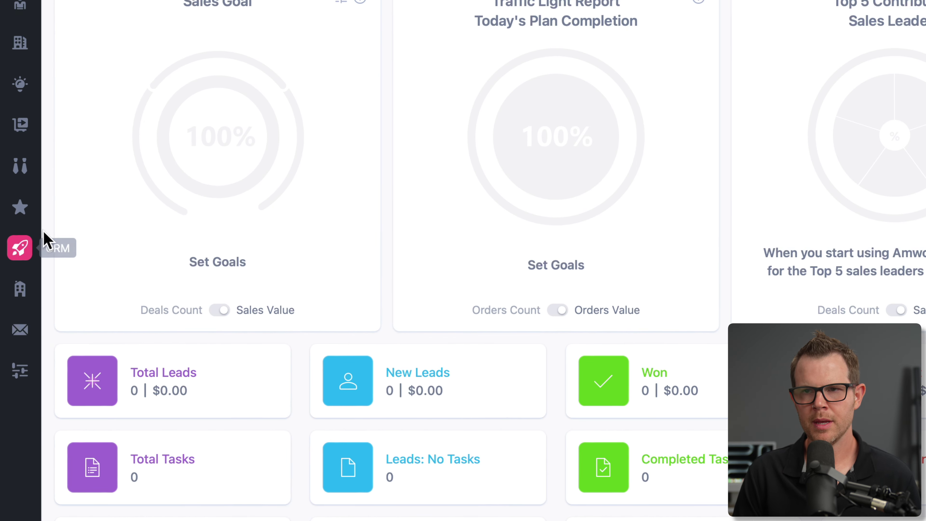
# - View the Website Redesign Pipeline reports, then bring up the board's stage settings
pyautogui.click(194, 38)
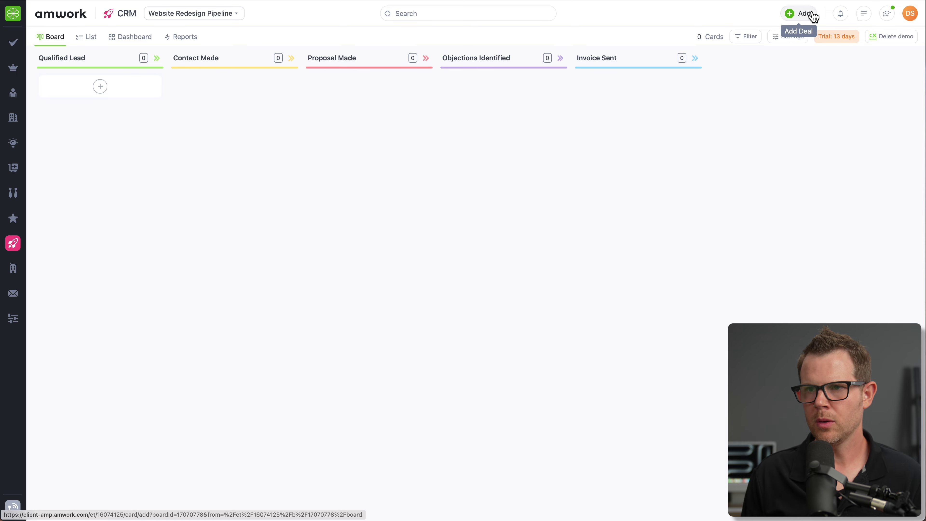
pyautogui.click(810, 14)
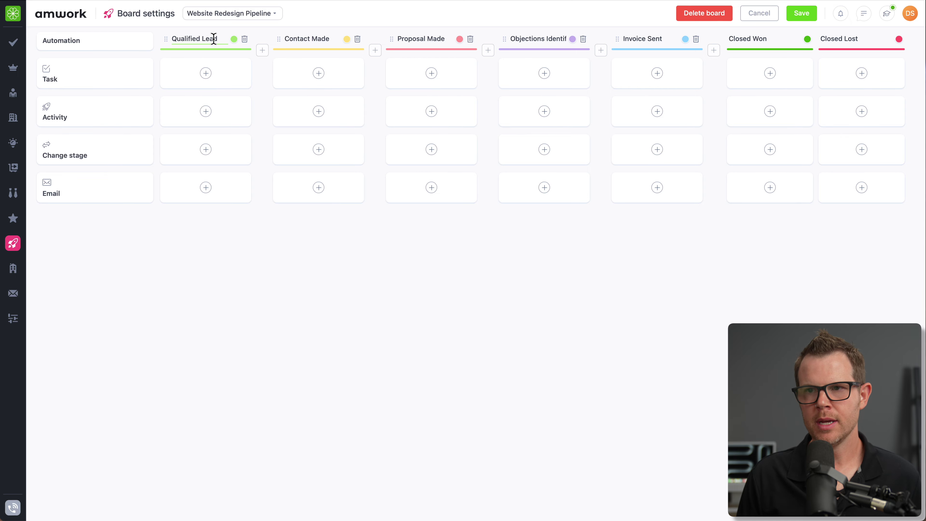
# - Clear the Qualified Lead stage name, keeping the stage itself rather than deleting it
pyautogui.moveTo(213, 38); pyautogui.dragTo(163, 41)
pyautogui.click(246, 40)
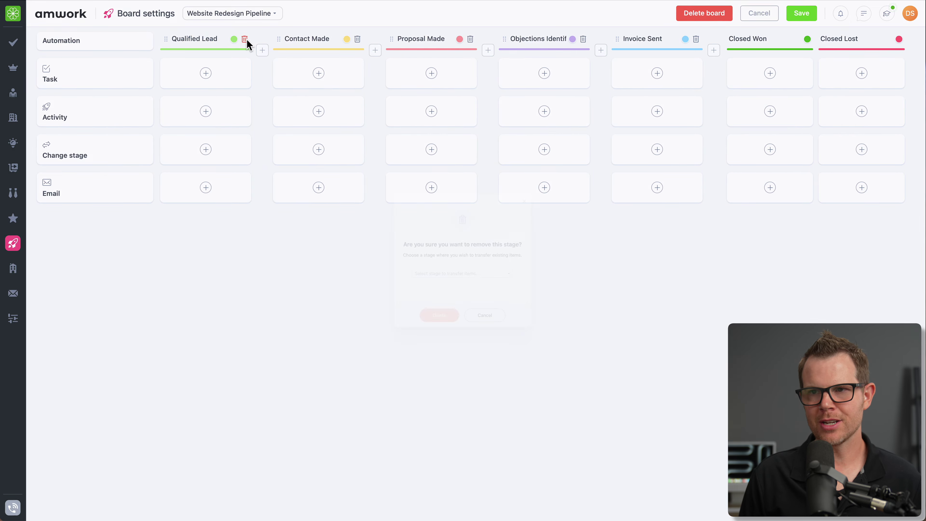
pyautogui.click(490, 342)
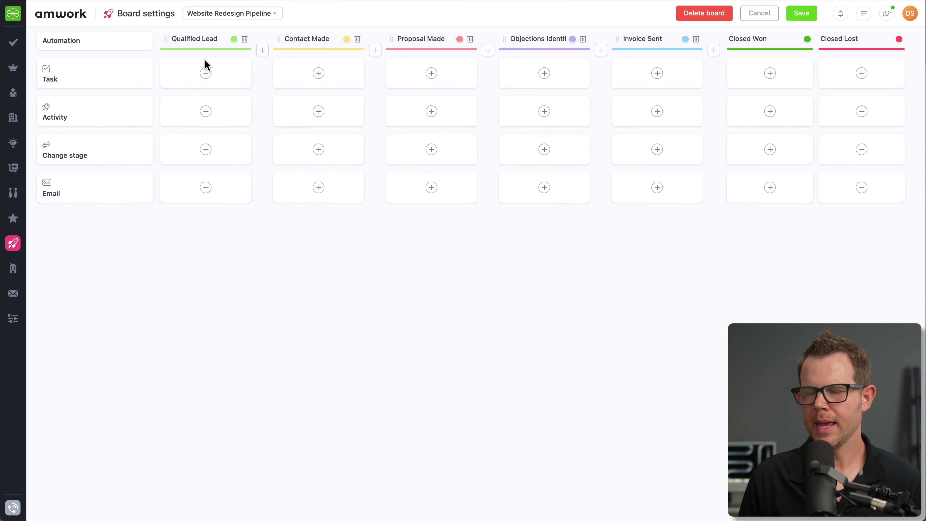
pyautogui.click(262, 53)
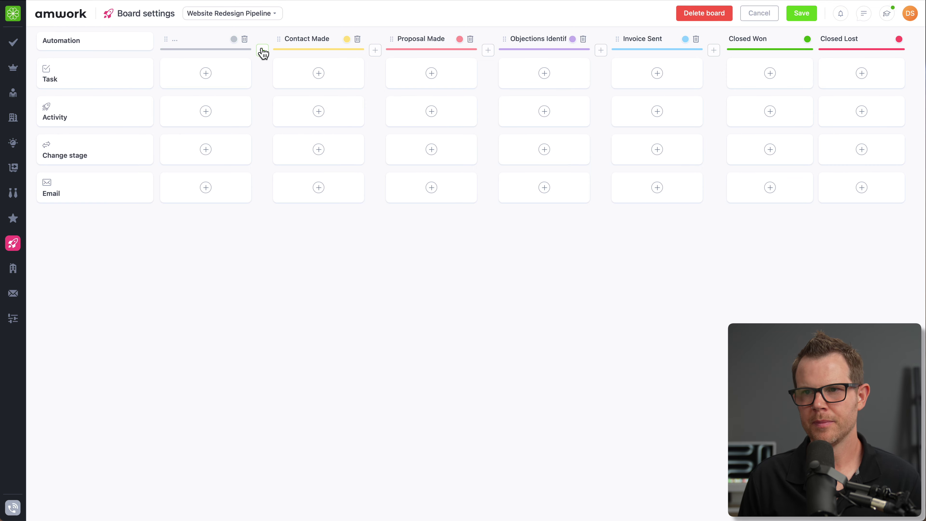
# - Insert three blank stages ahead of Contact Made on the Website Redesign Pipeline
pyautogui.click(262, 51)
pyautogui.click(365, 51)
pyautogui.click(474, 50)
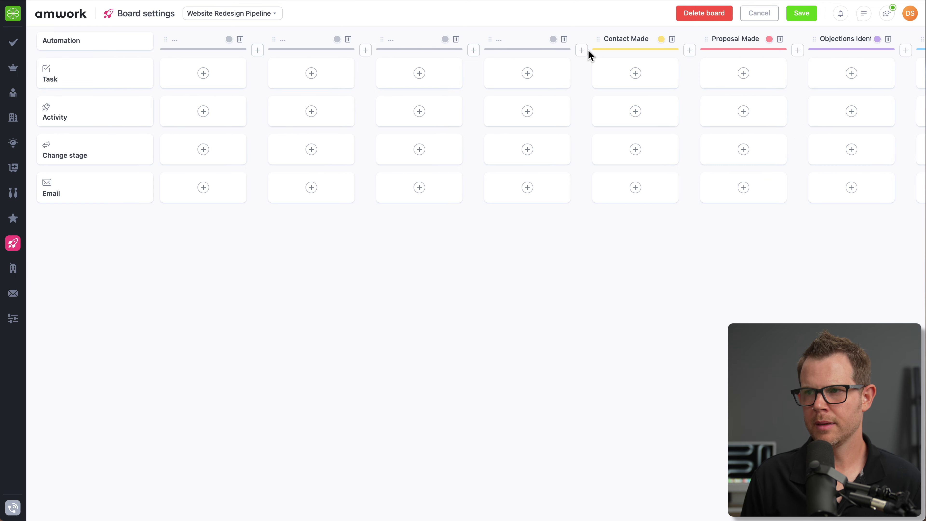